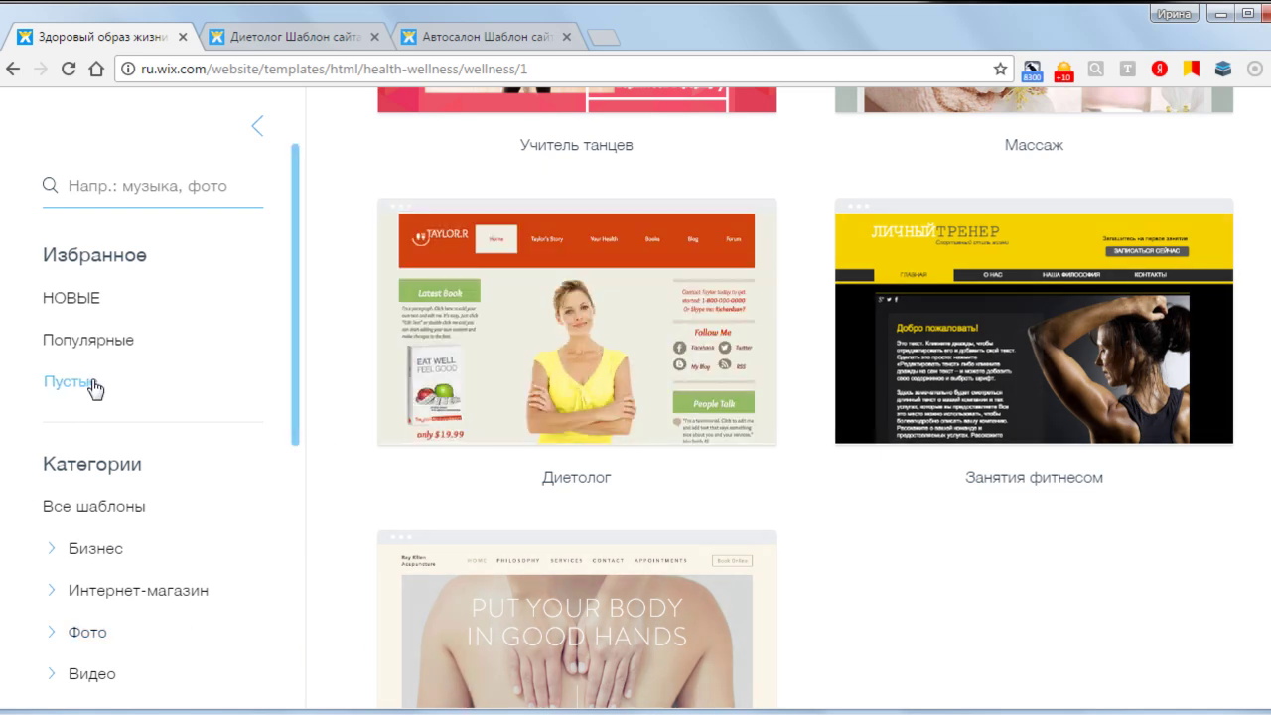
Step: Open the blank Классический template for editing and sign in with the saved account
{"action": "left_click", "coordinate": [80, 383]}
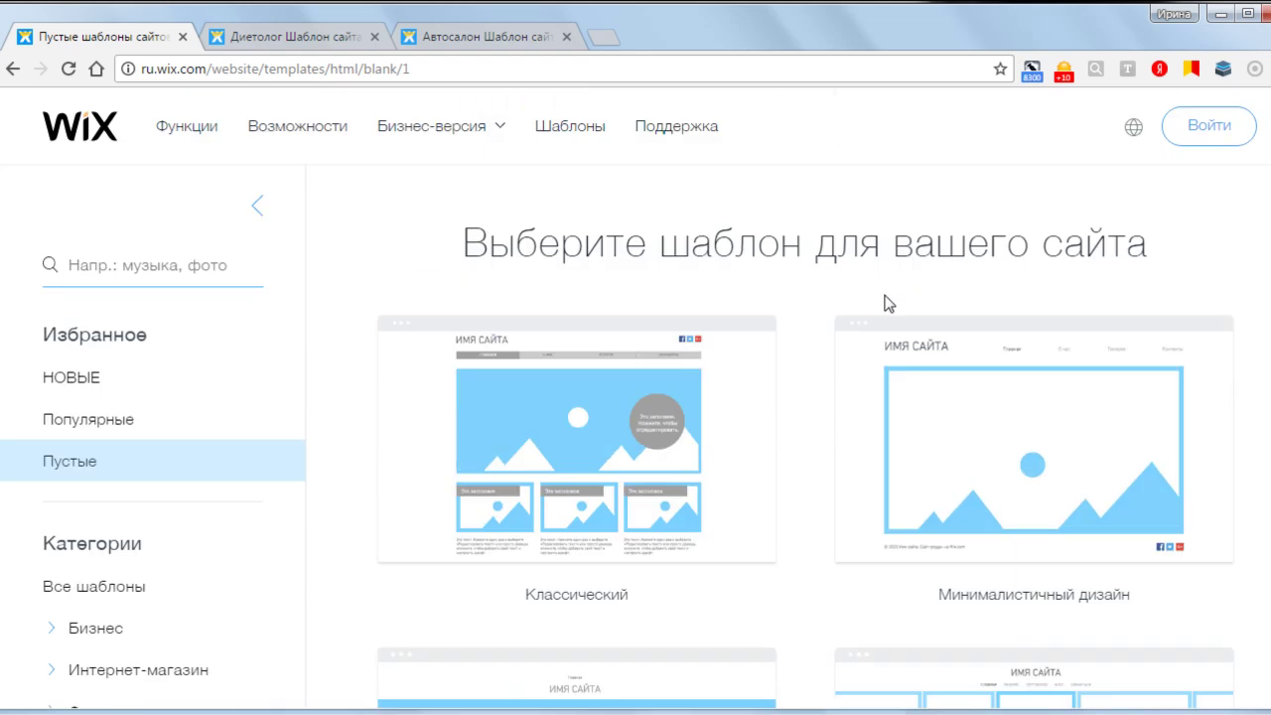
{"action": "scroll", "coordinate": [868, 327], "scroll_direction": "down", "scroll_amount": 3}
{"action": "scroll", "coordinate": [583, 380], "scroll_direction": "up", "scroll_amount": 2}
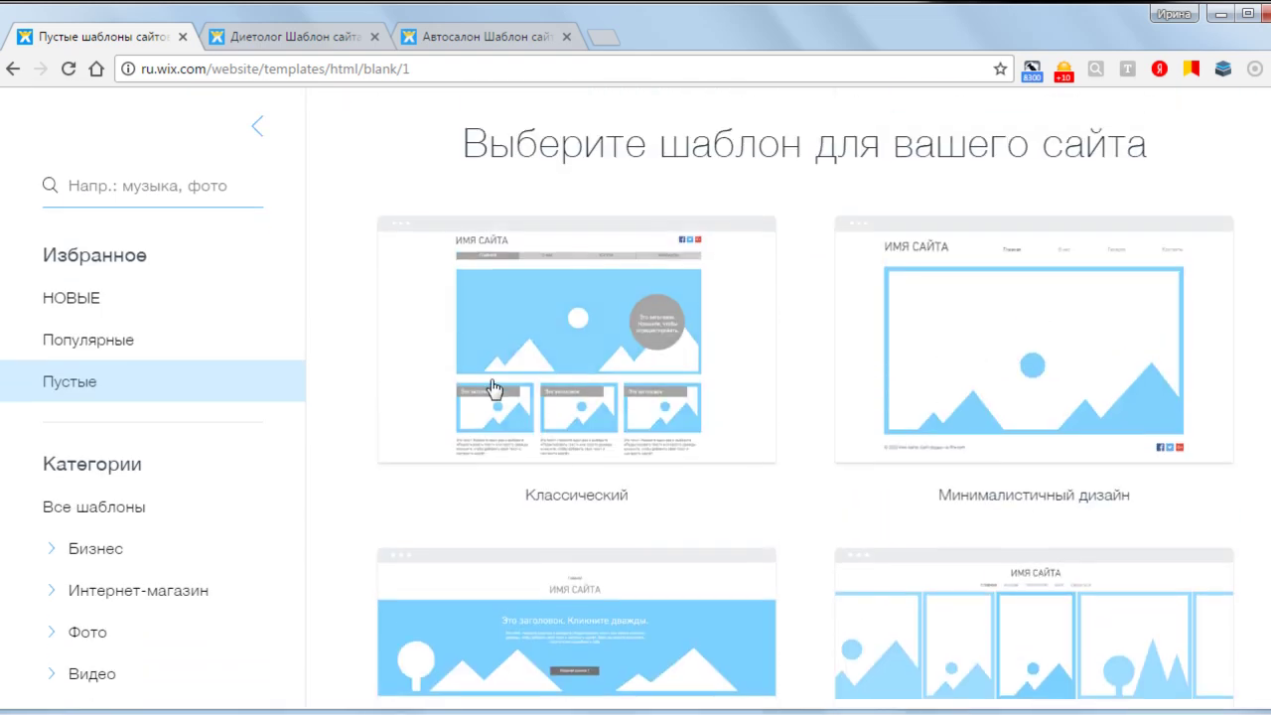
{"action": "mouse_move", "coordinate": [511, 367]}
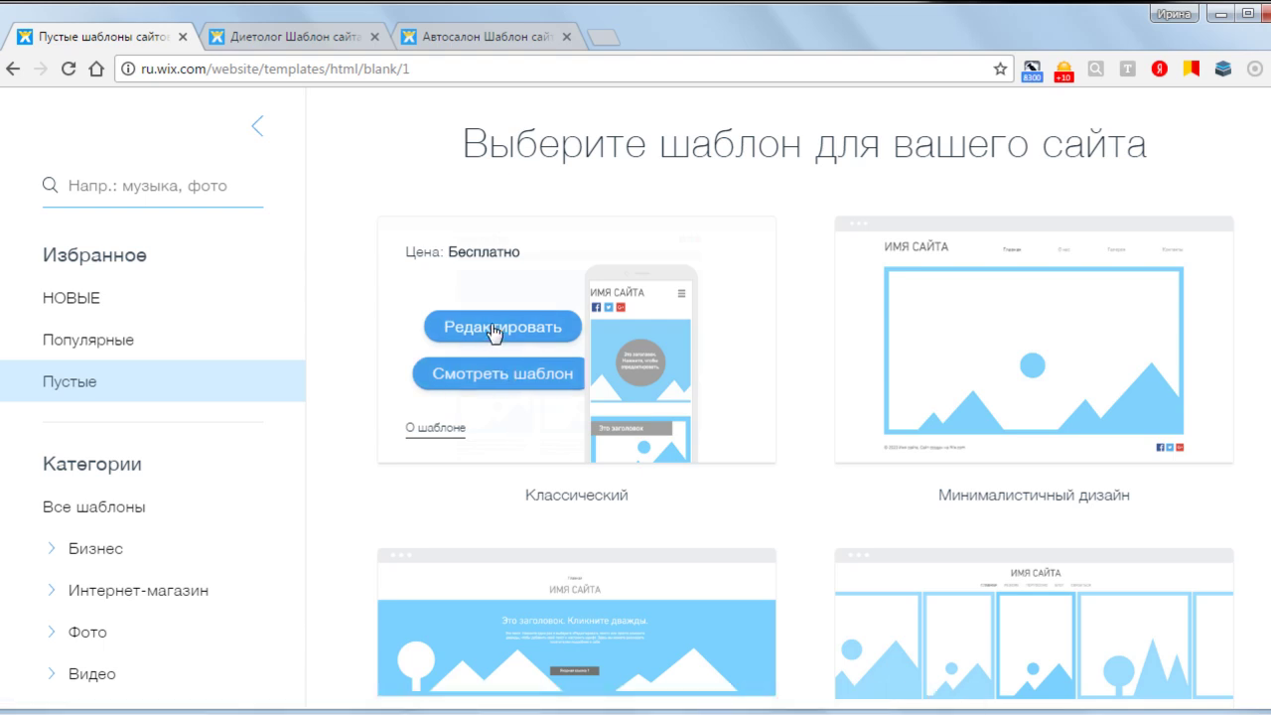
{"action": "left_click", "coordinate": [493, 332]}
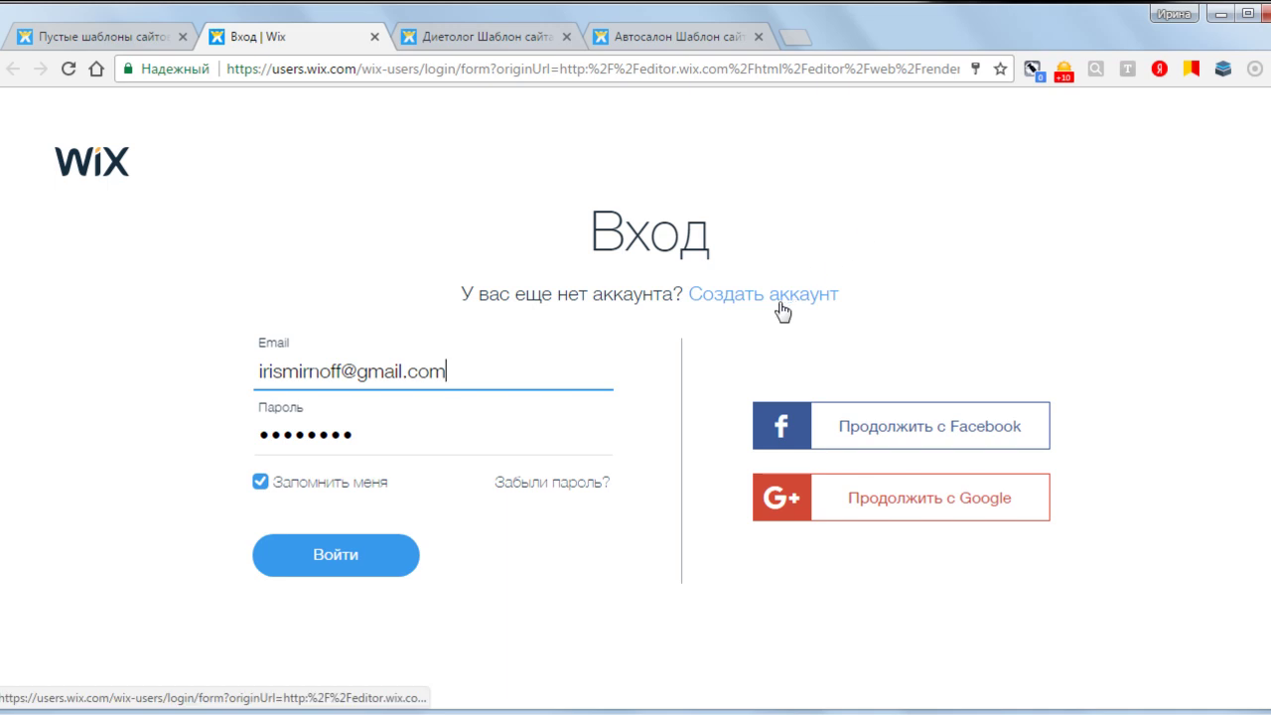
{"action": "left_click", "coordinate": [397, 559]}
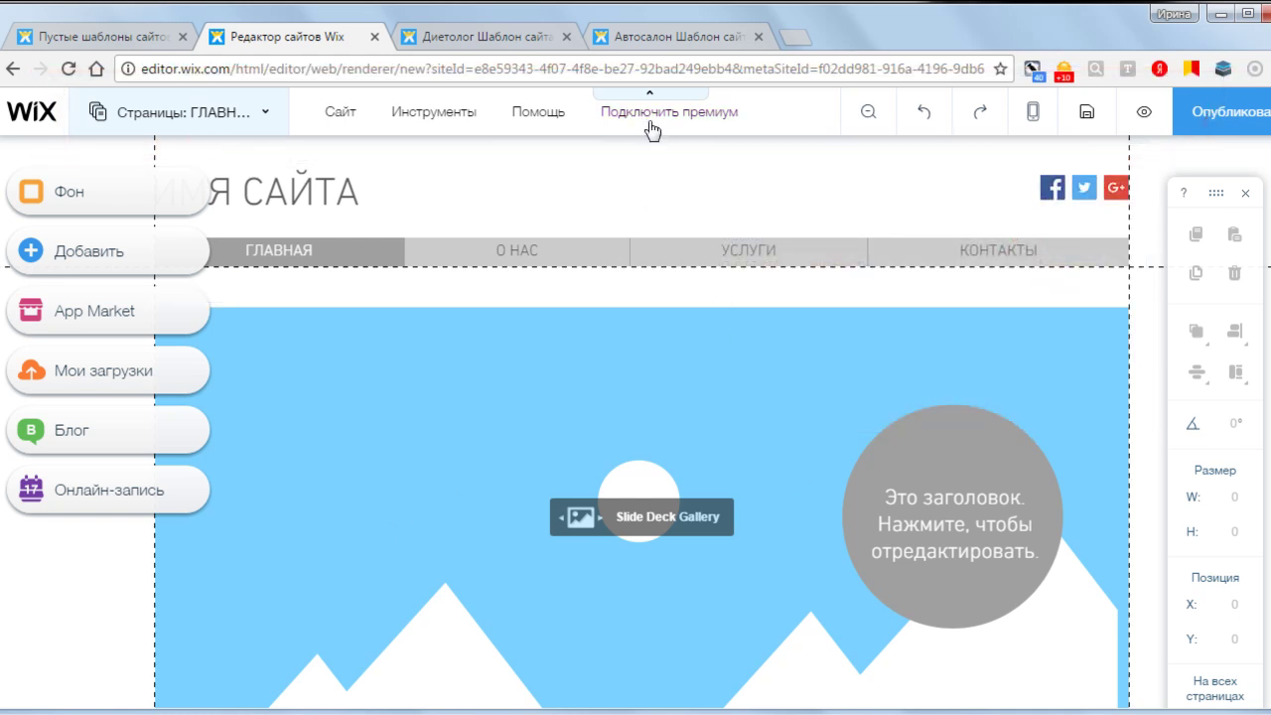
Step: View the whole home page zoomed out, and return to the normal scale
{"action": "mouse_move", "coordinate": [649, 125]}
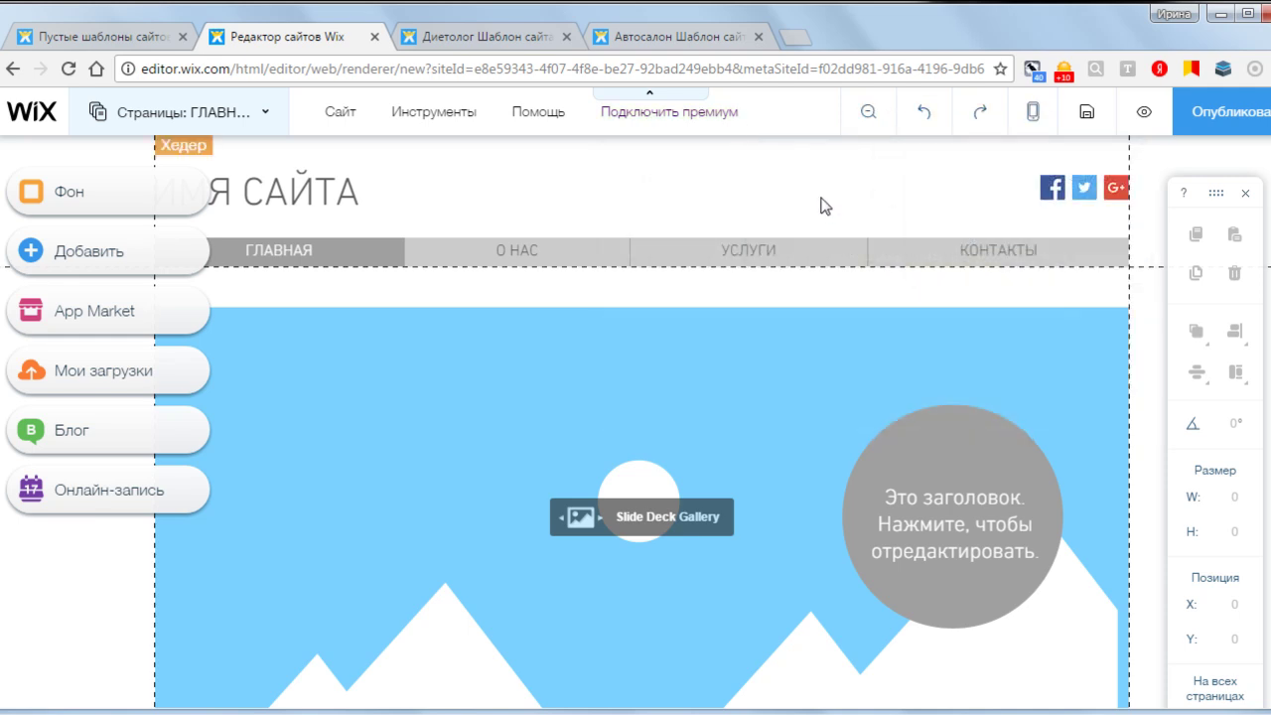
{"action": "left_click", "coordinate": [868, 116]}
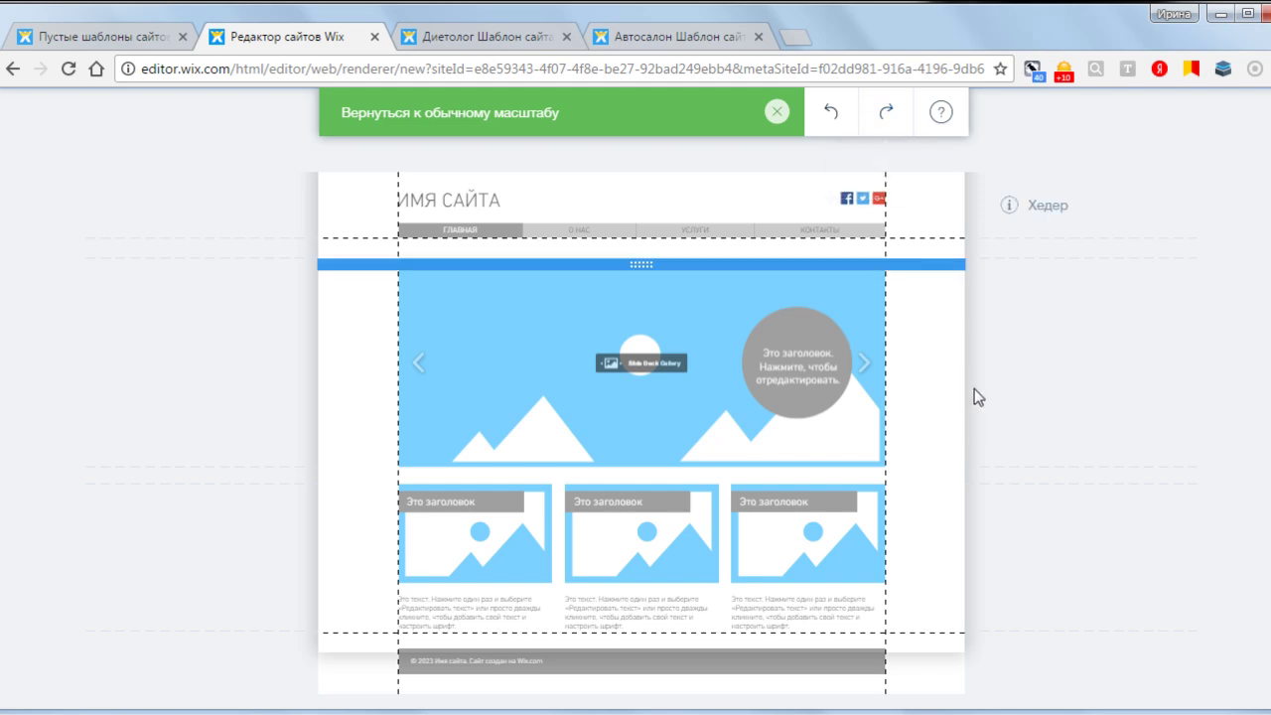
{"action": "left_click", "coordinate": [876, 581]}
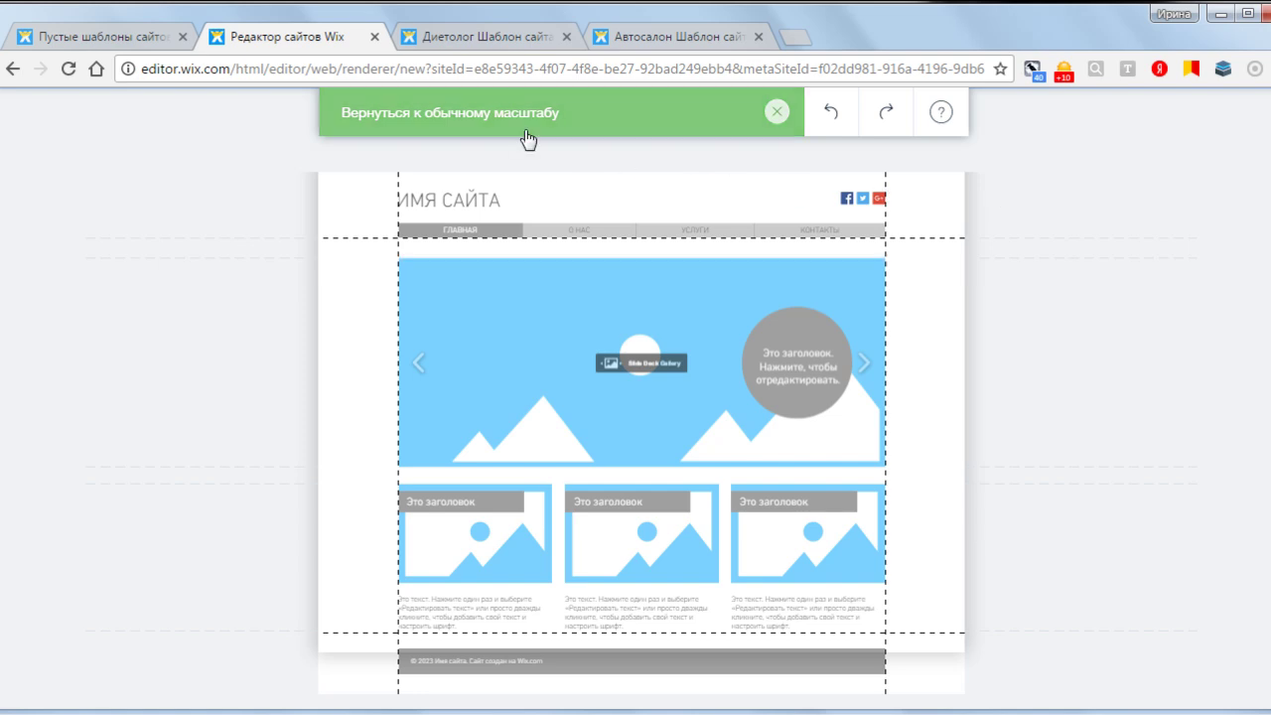
{"action": "left_click", "coordinate": [464, 118]}
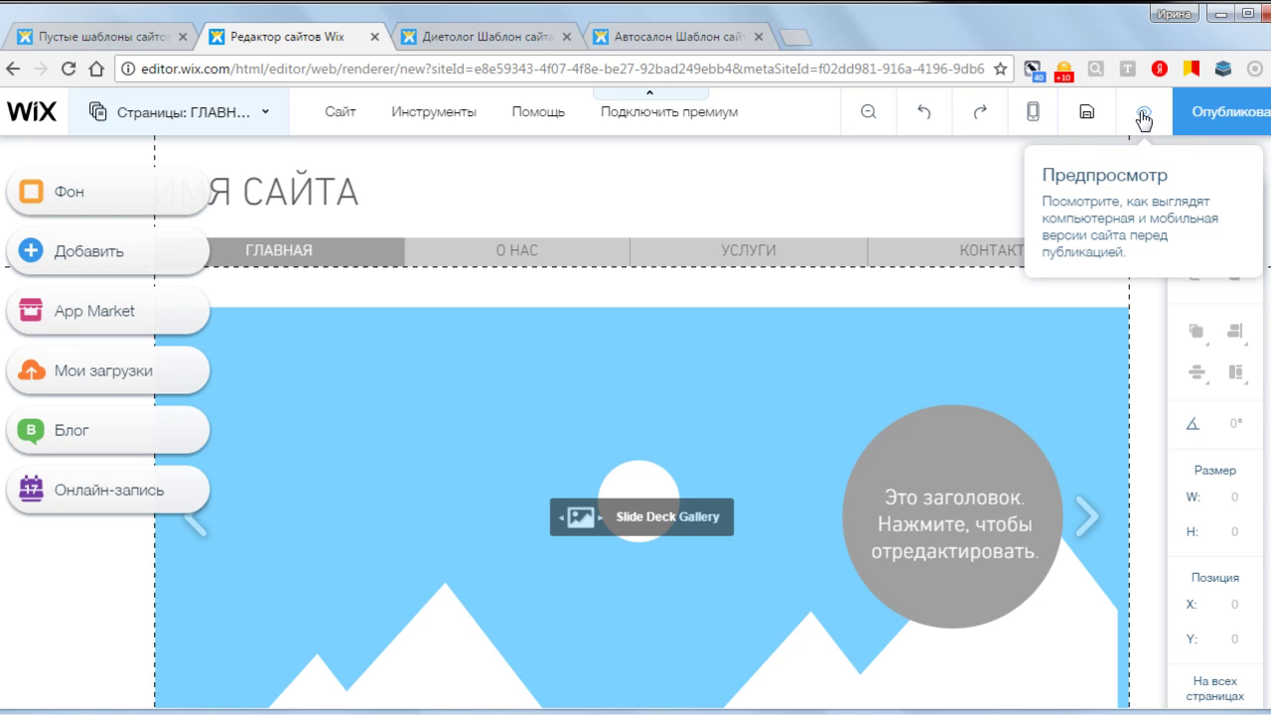
Step: Preview the site, check navigation between О НАС, УСЛУГИ and ГЛАВНАЯ, and return to editing
{"action": "left_click", "coordinate": [1143, 119]}
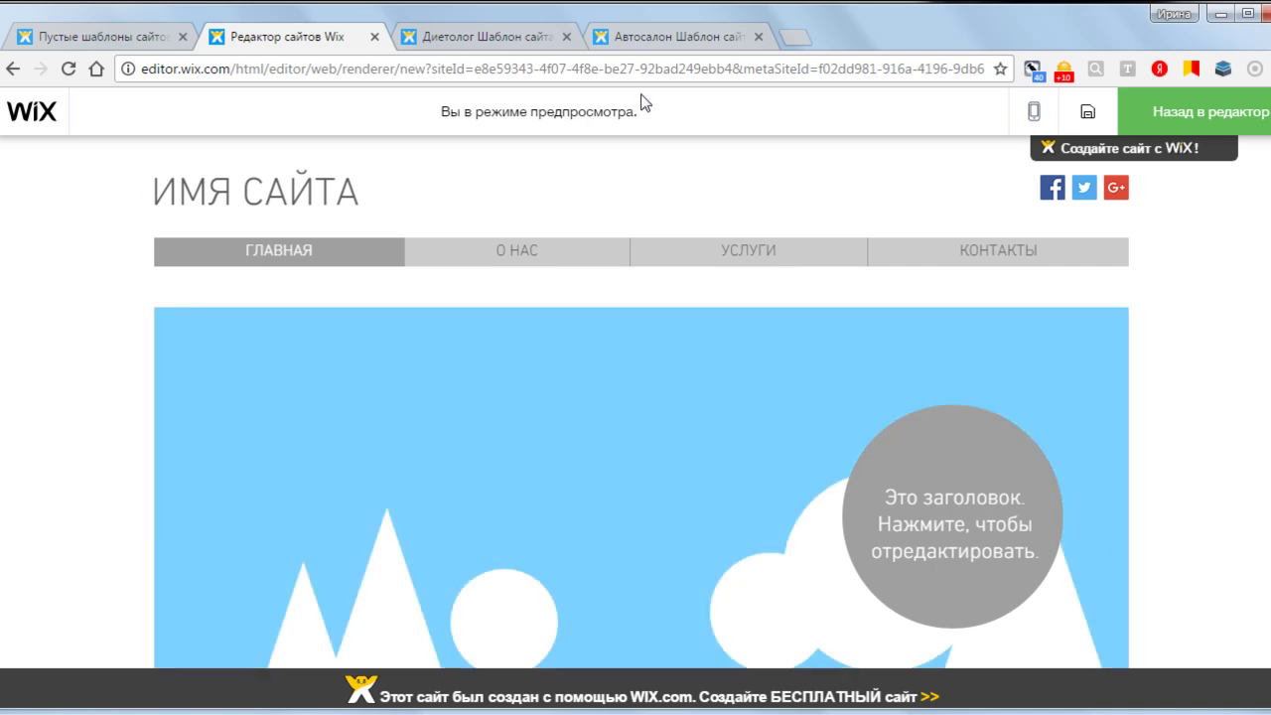
{"action": "left_click", "coordinate": [499, 260]}
{"action": "left_click", "coordinate": [765, 257]}
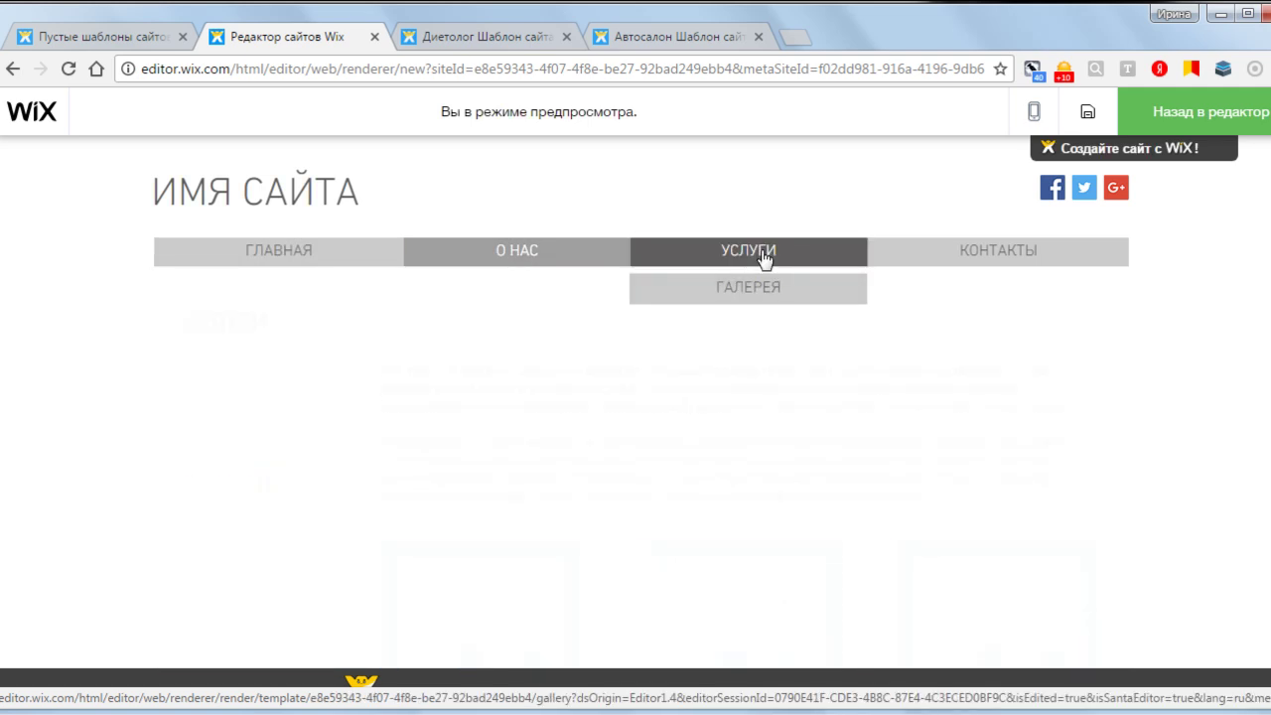
{"action": "left_click", "coordinate": [283, 254]}
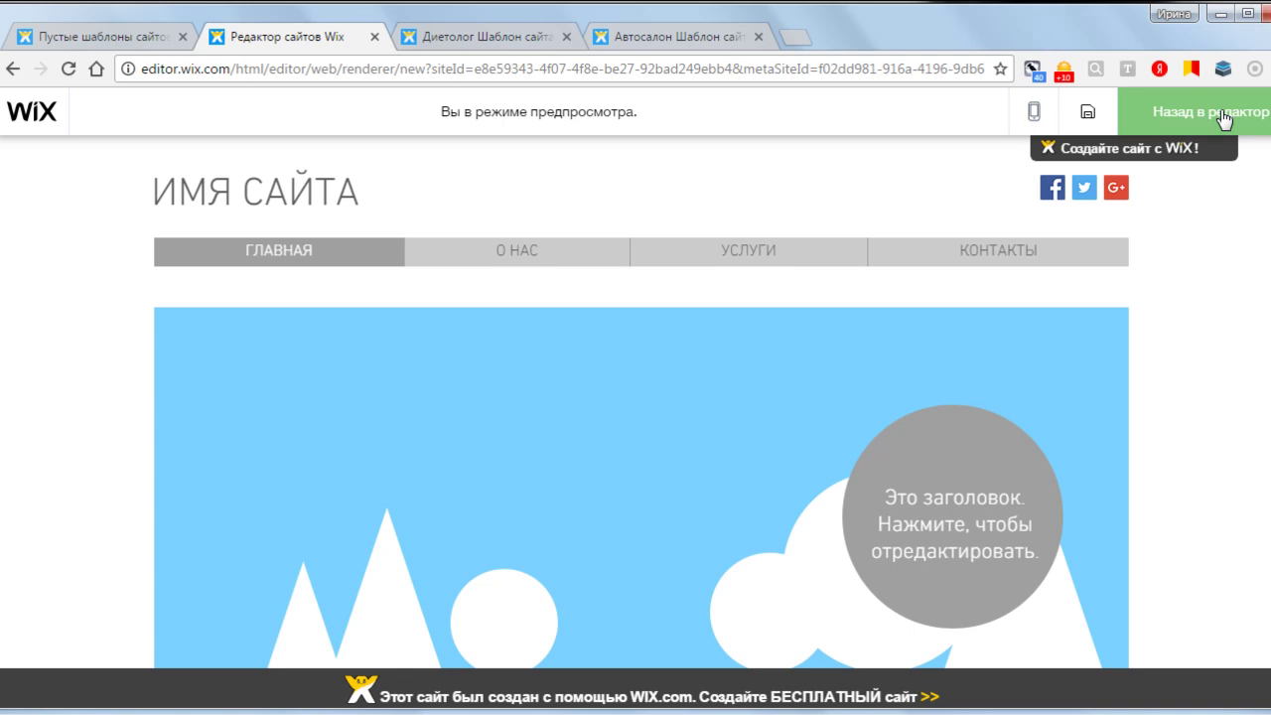
{"action": "left_click", "coordinate": [1224, 117]}
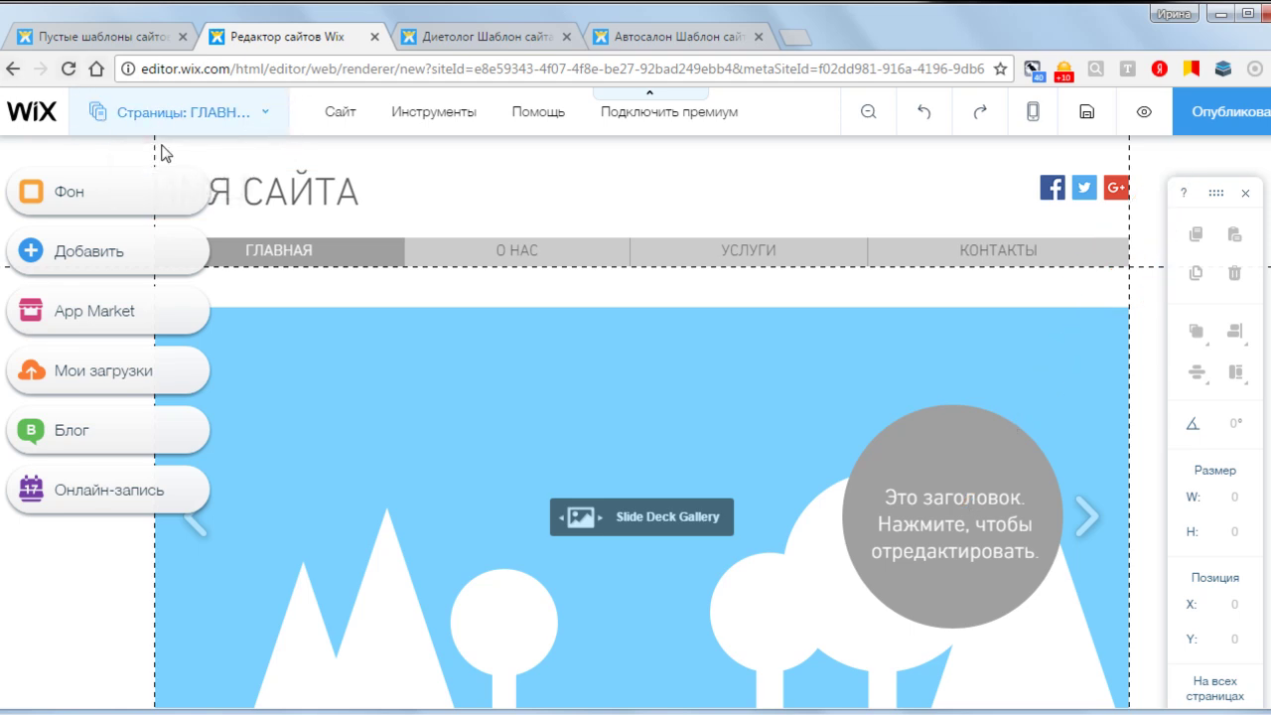
Step: Delete the О НАС page from the site
{"action": "left_click", "coordinate": [266, 120]}
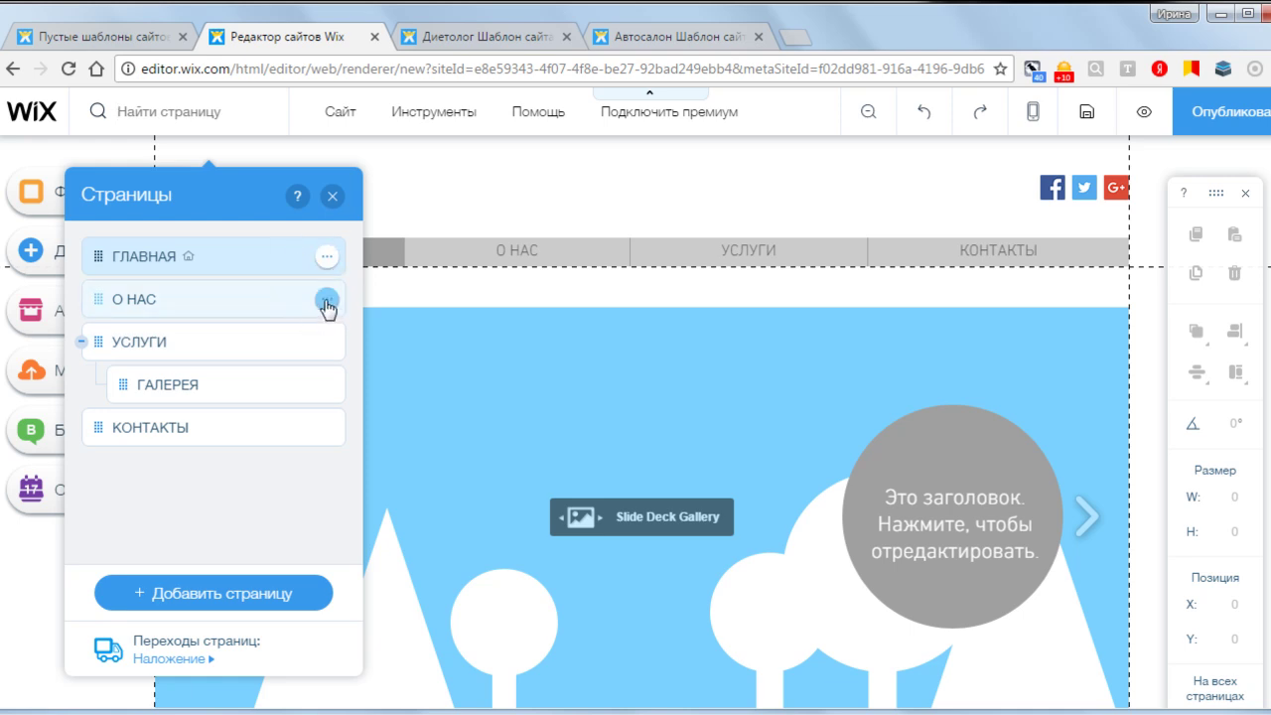
{"action": "left_click", "coordinate": [326, 301]}
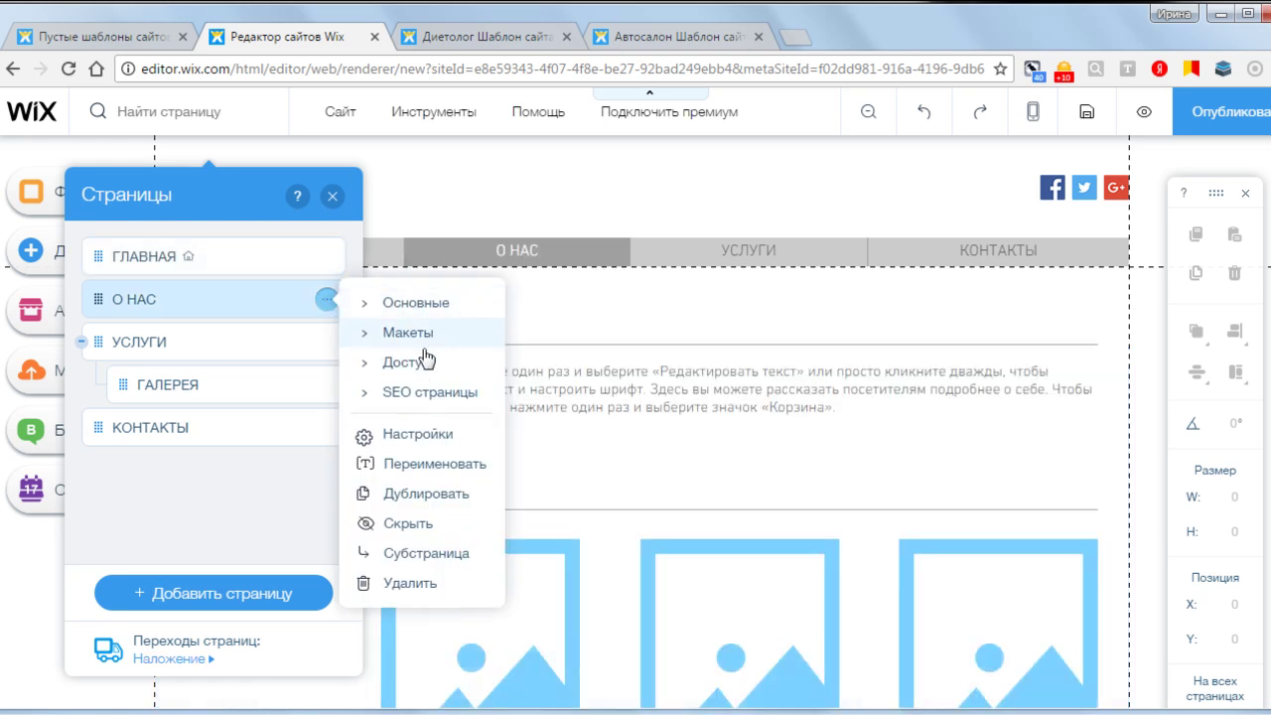
{"action": "left_click", "coordinate": [410, 586]}
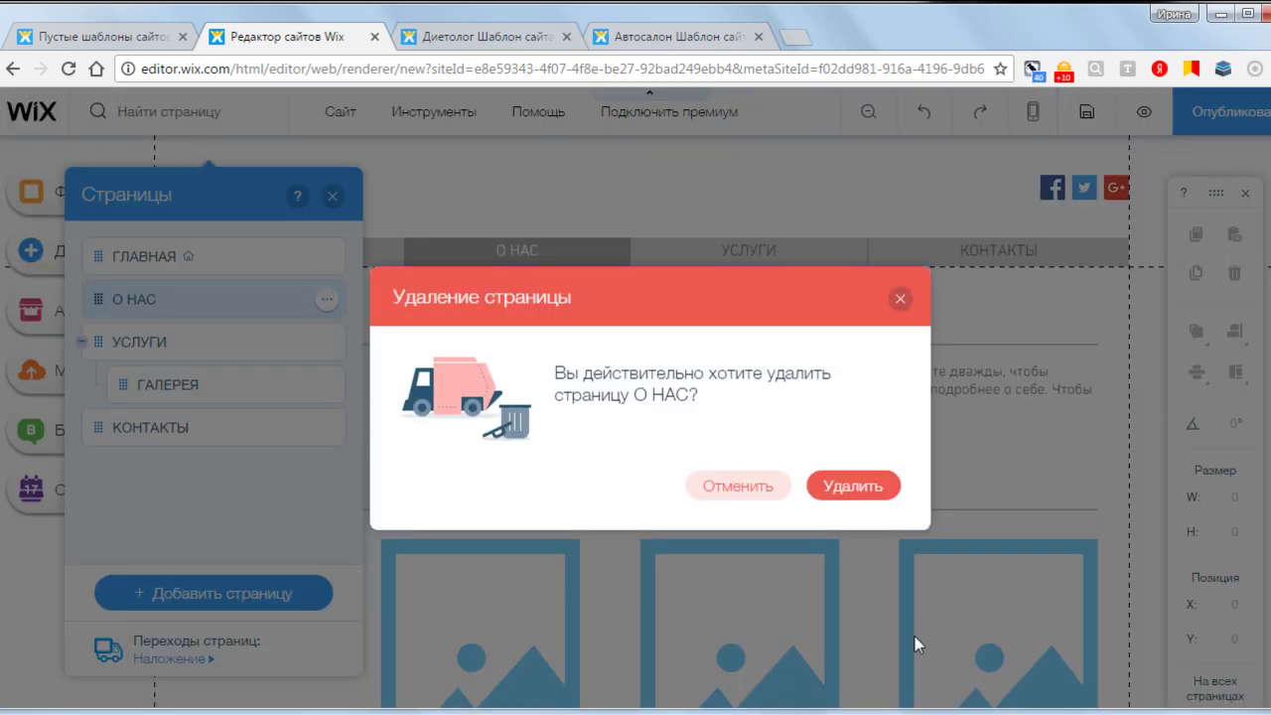
{"action": "left_click", "coordinate": [862, 486]}
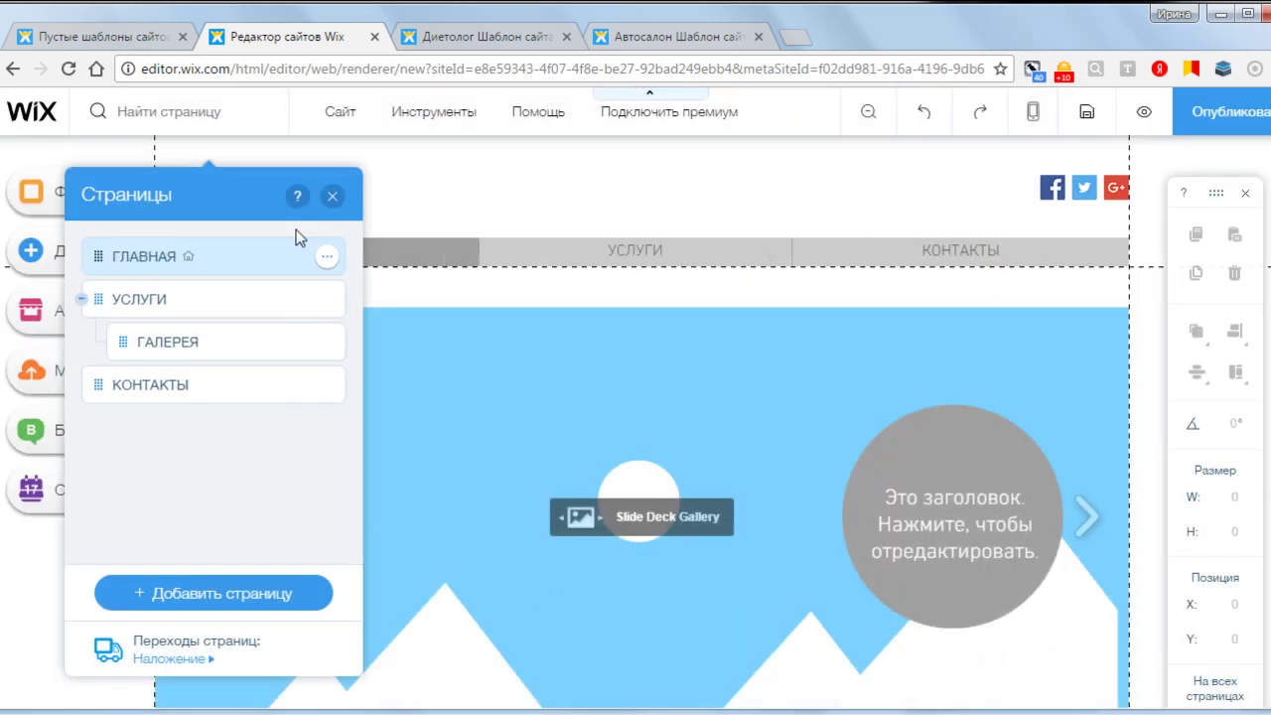
Step: Add a new page to the site menu, keeping the default name Новая страница
{"action": "left_click", "coordinate": [226, 600]}
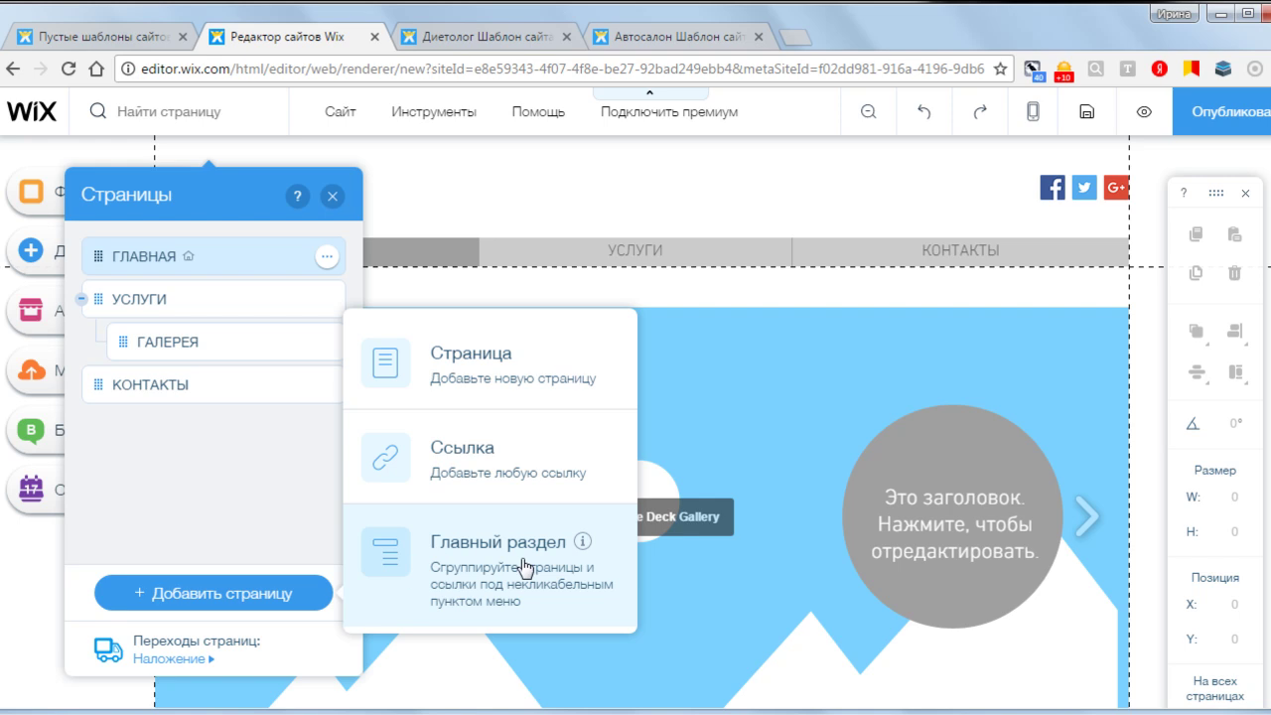
{"action": "left_click", "coordinate": [460, 369]}
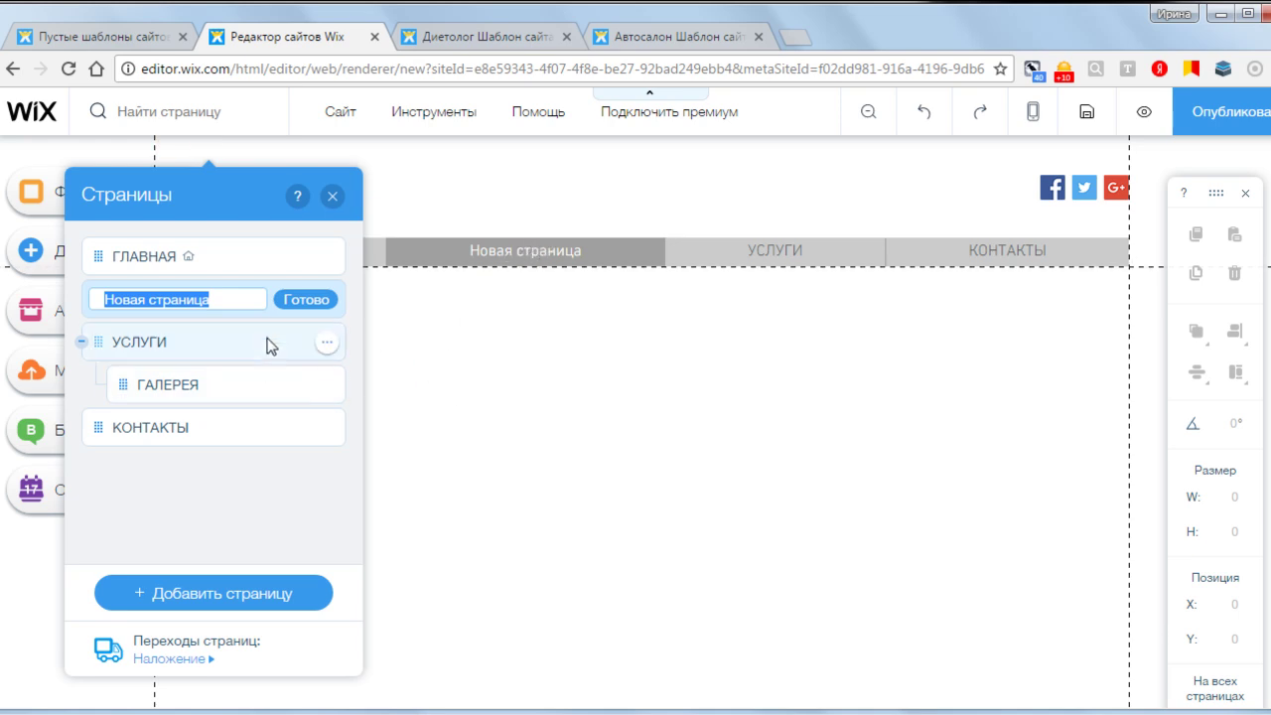
{"action": "left_click", "coordinate": [298, 301]}
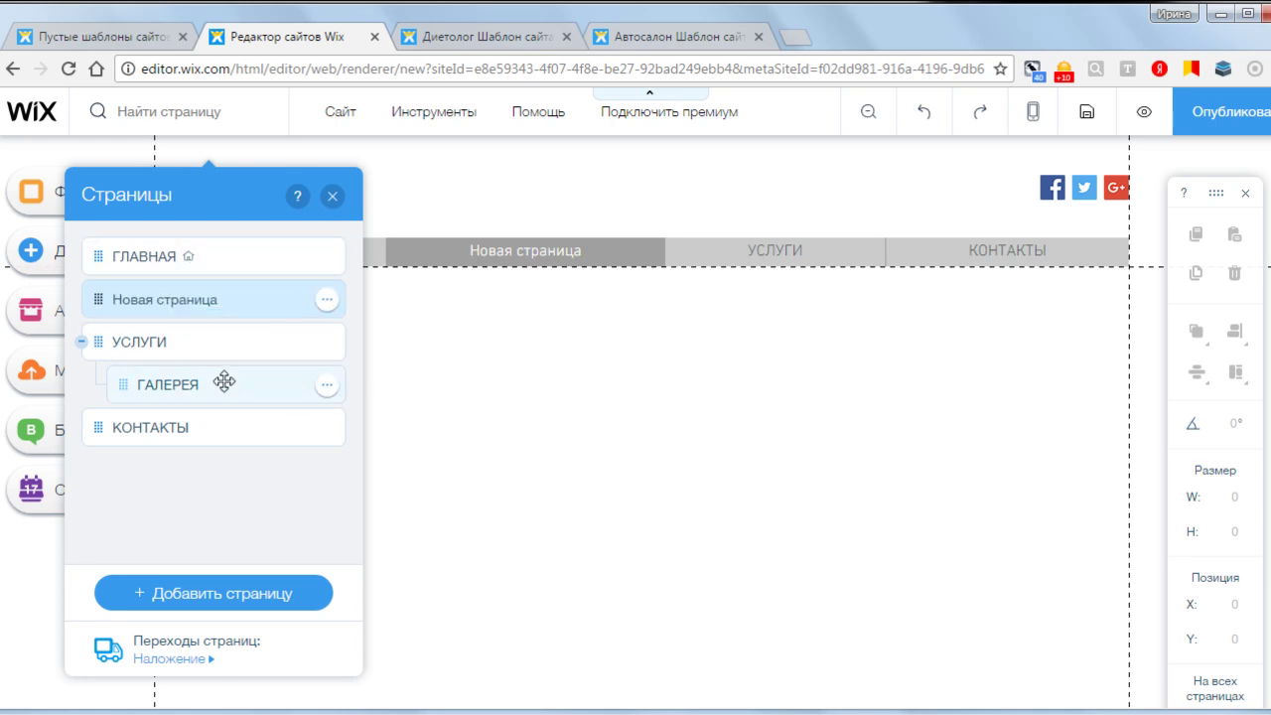
Step: Review the basic, layout, access and SEO settings of Новая страница without changing them
{"action": "left_click", "coordinate": [326, 301]}
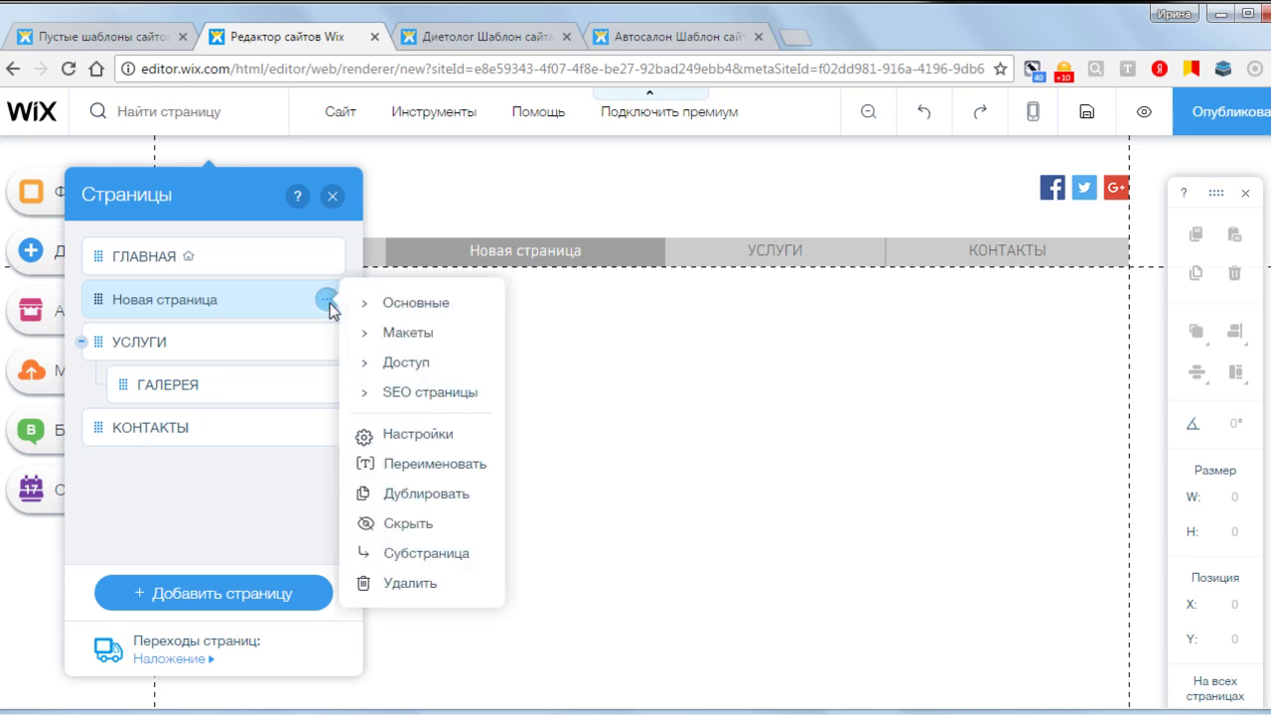
{"action": "left_click", "coordinate": [416, 304]}
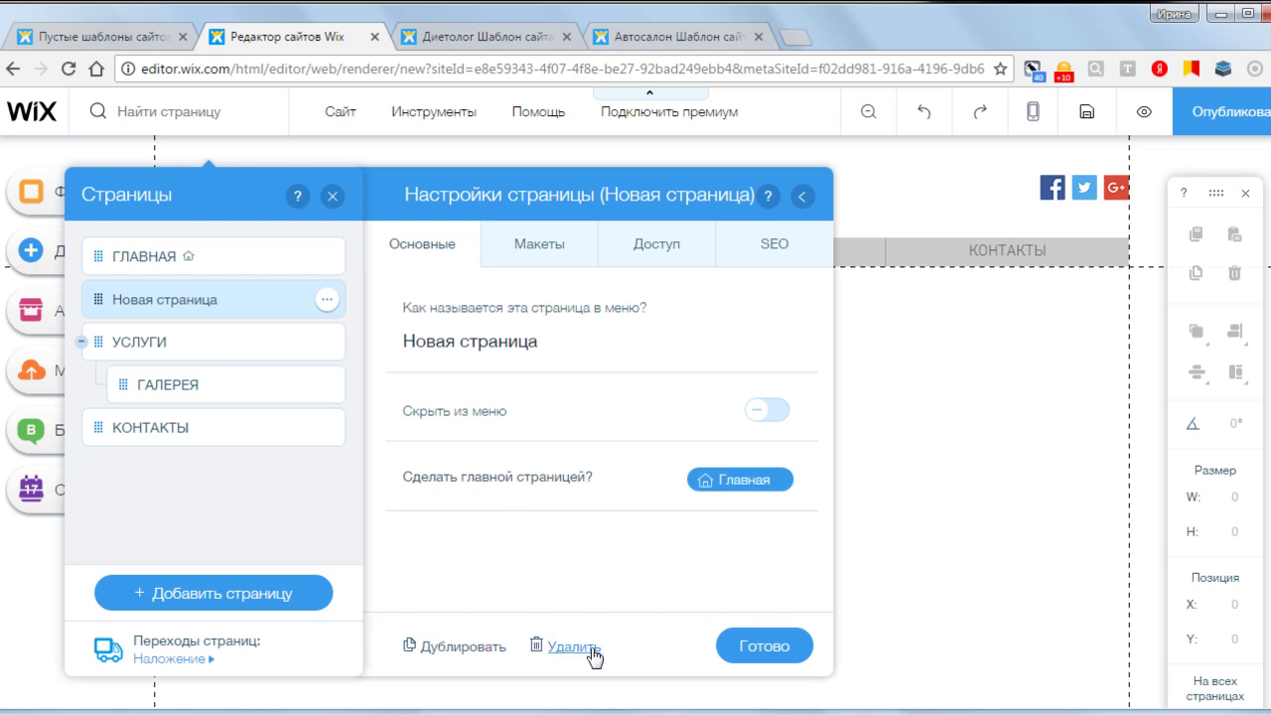
{"action": "left_click", "coordinate": [533, 254]}
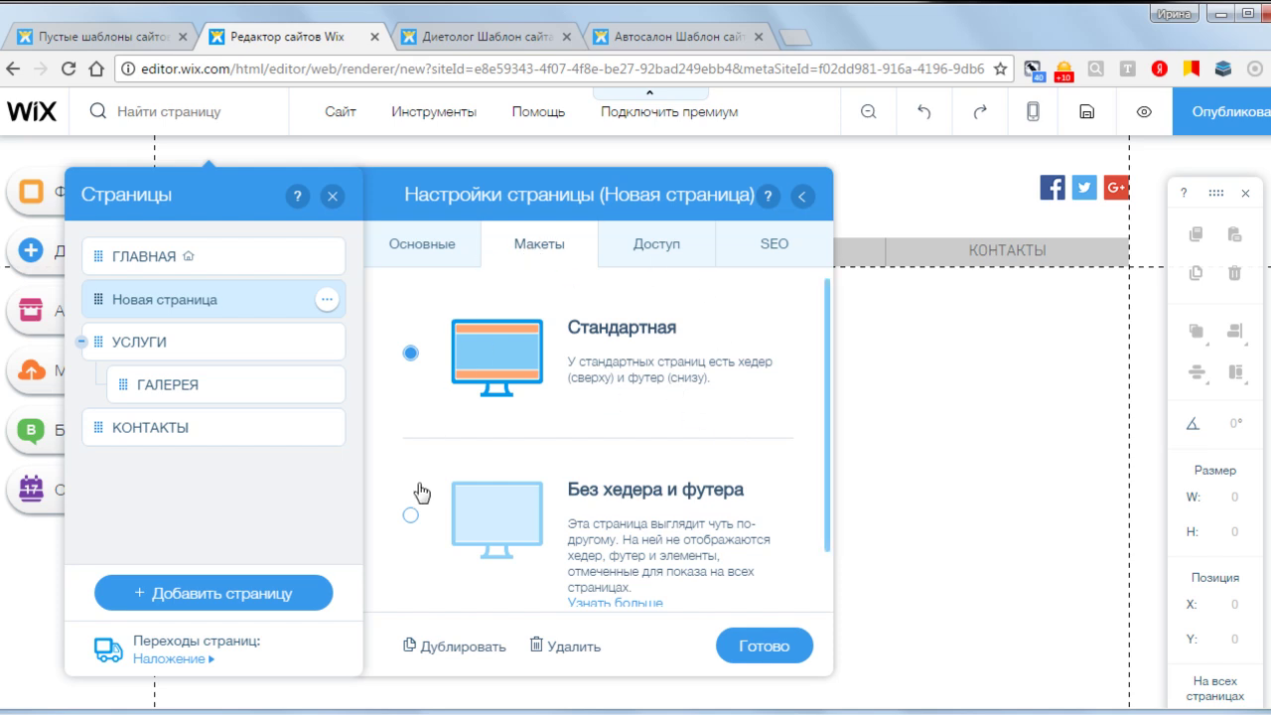
{"action": "left_click", "coordinate": [644, 244]}
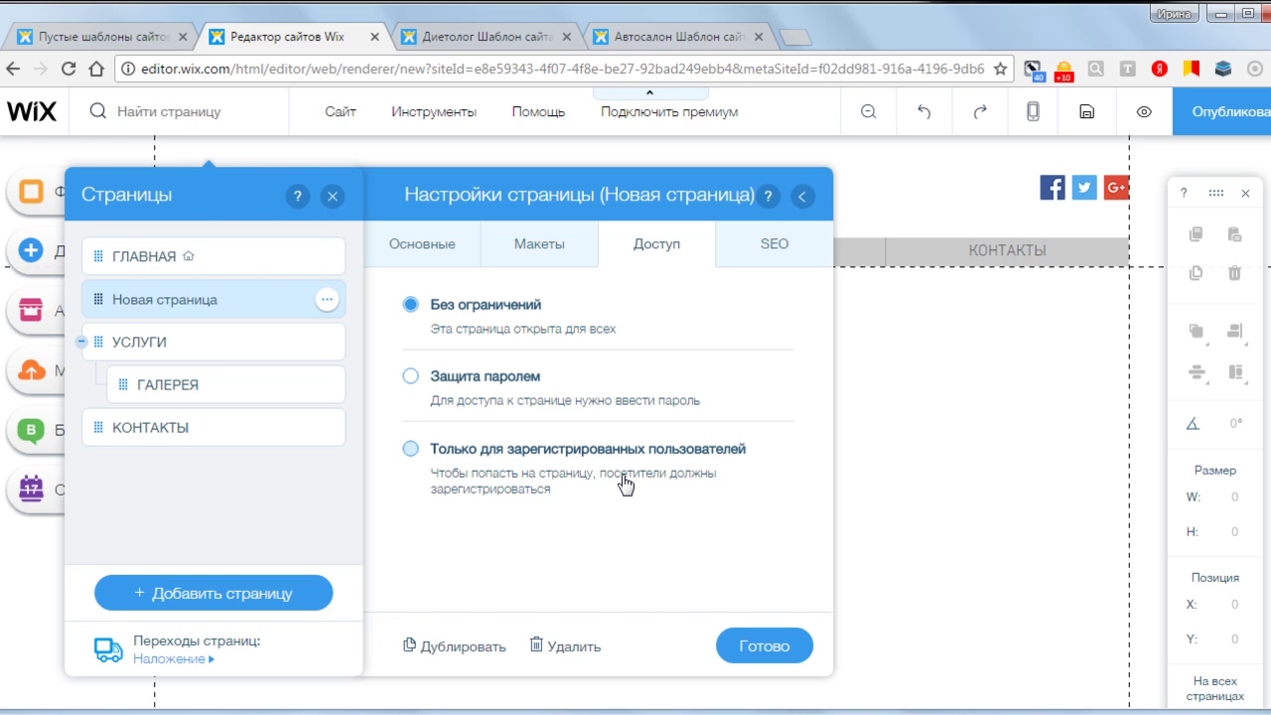
{"action": "left_click", "coordinate": [772, 249]}
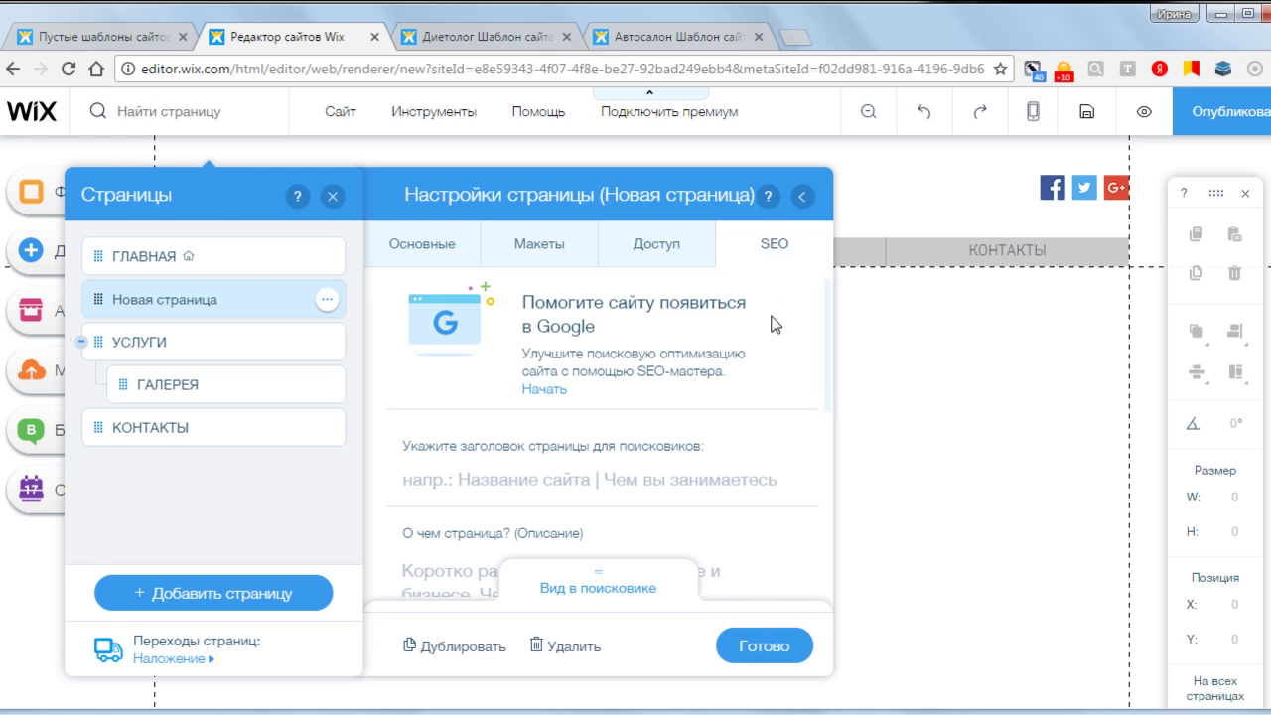
{"action": "left_click", "coordinate": [801, 196]}
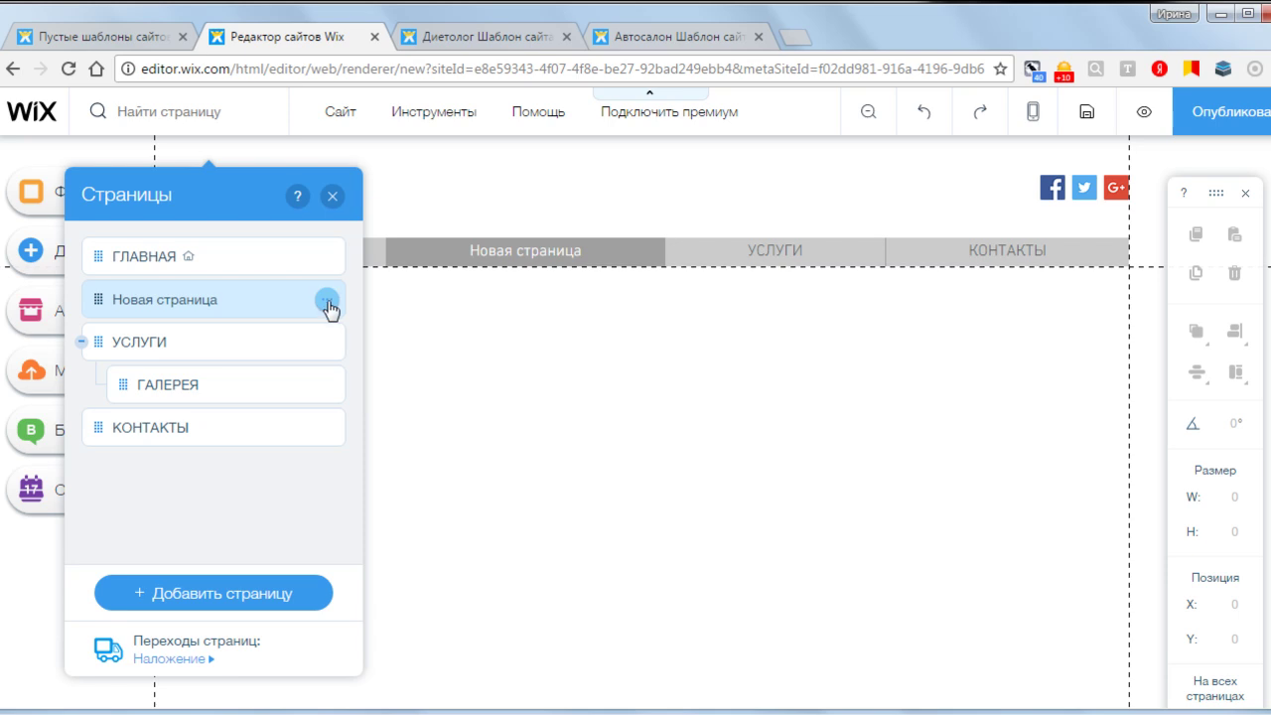
Step: Delete the Новая страница page from the site
{"action": "left_click", "coordinate": [327, 299]}
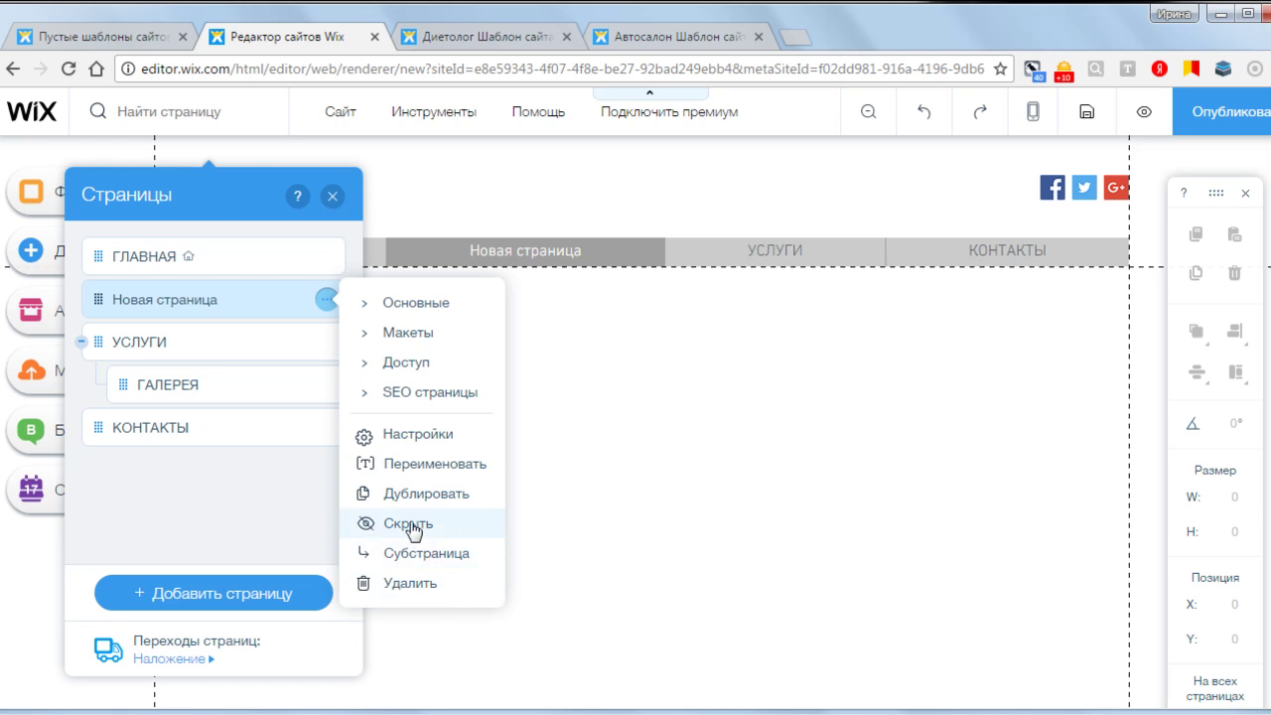
{"action": "left_click", "coordinate": [425, 588]}
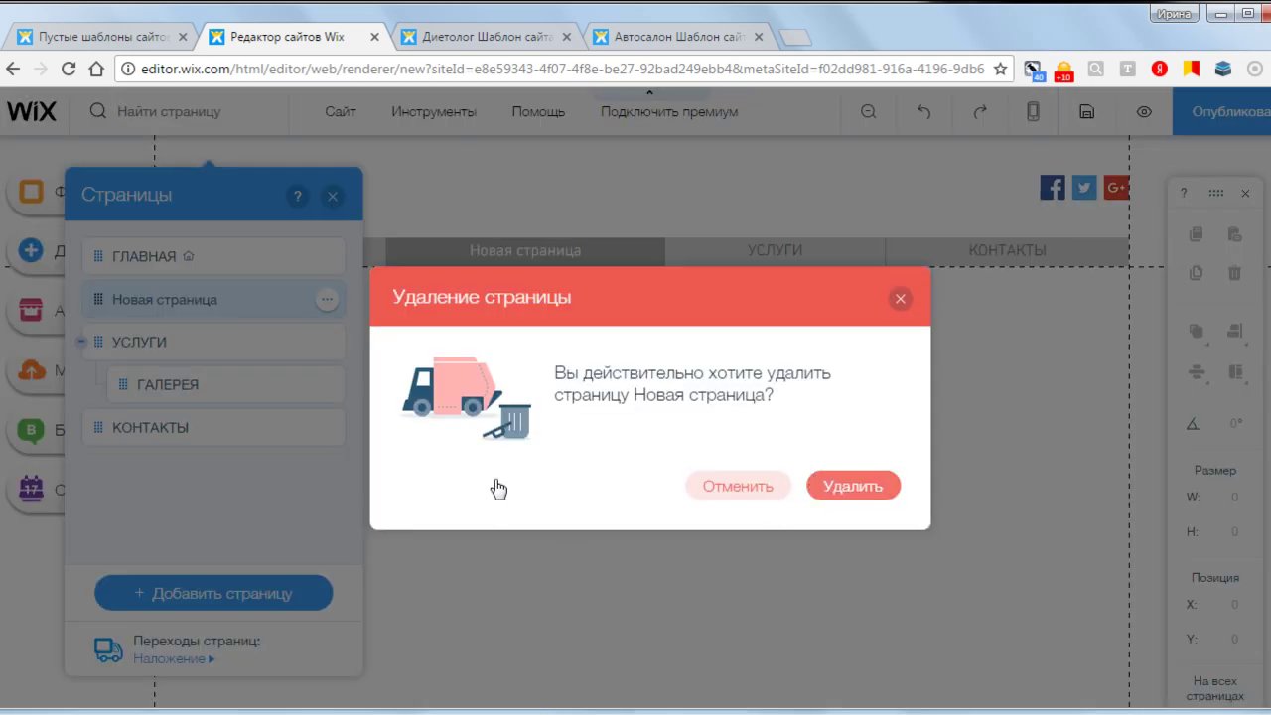
{"action": "key", "text": "Return"}
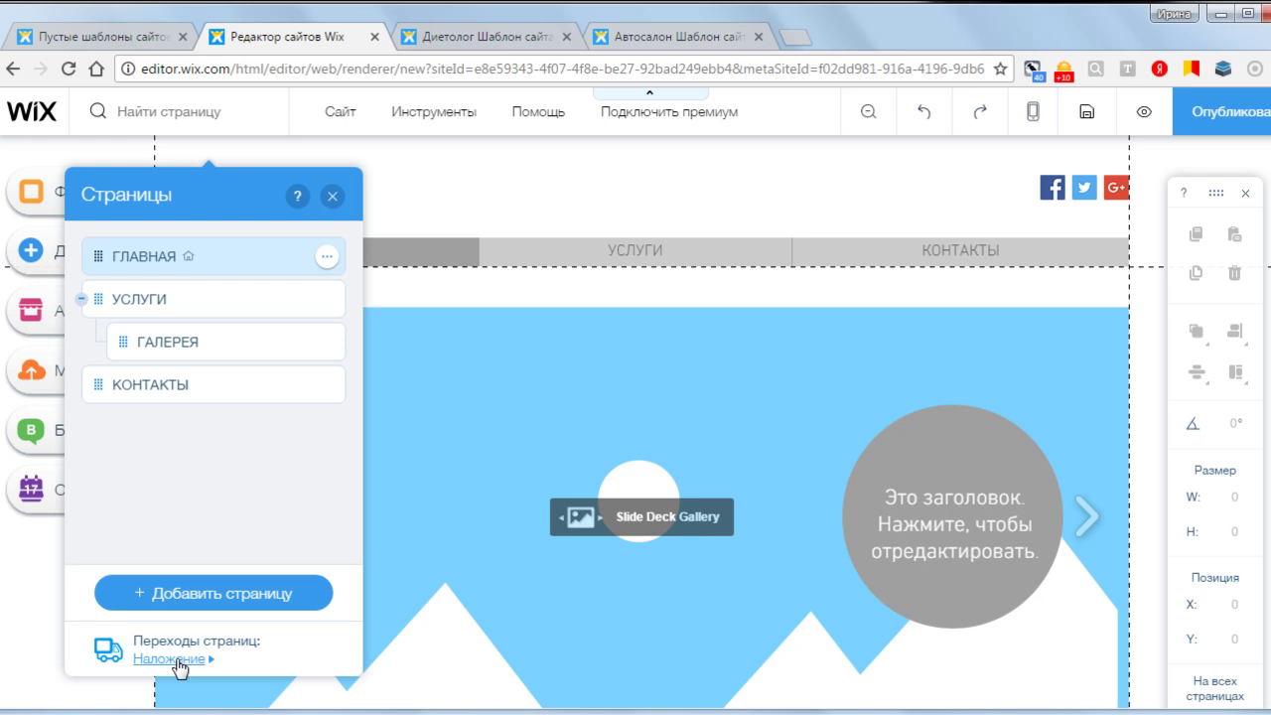
Step: Examine the available page transition effects, and close the page management view
{"action": "left_click", "coordinate": [169, 659]}
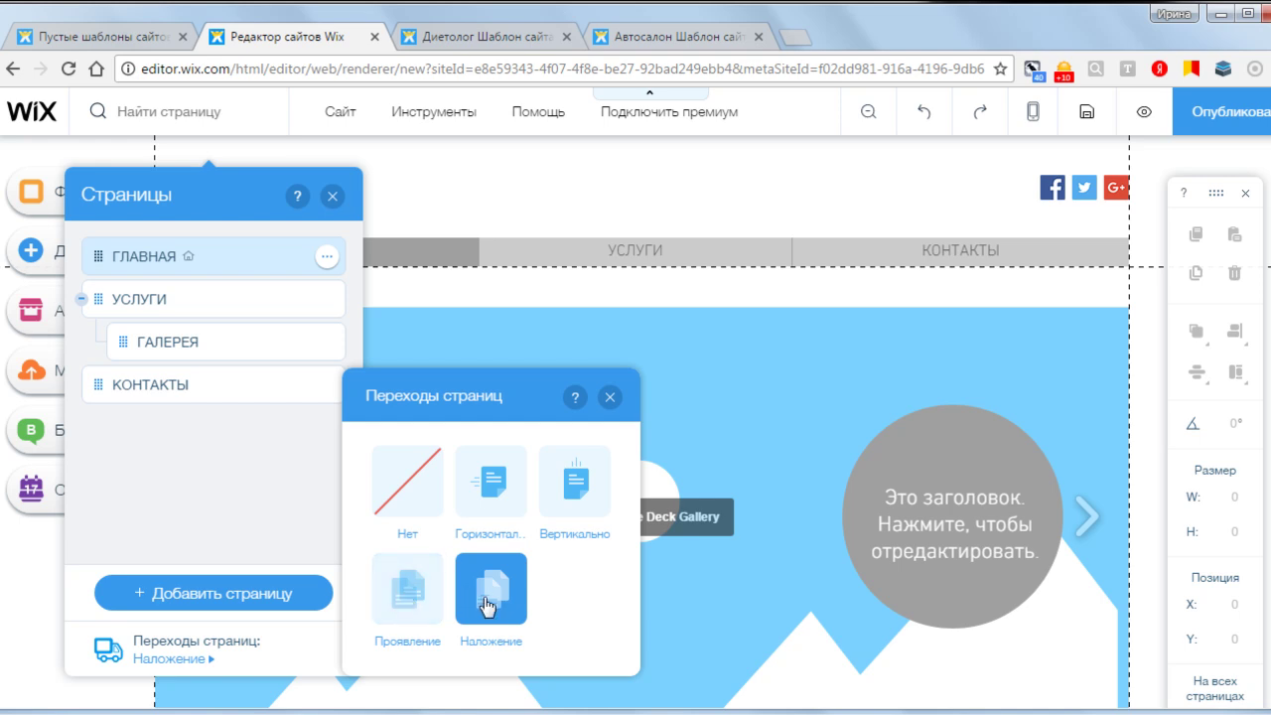
{"action": "left_click", "coordinate": [611, 400]}
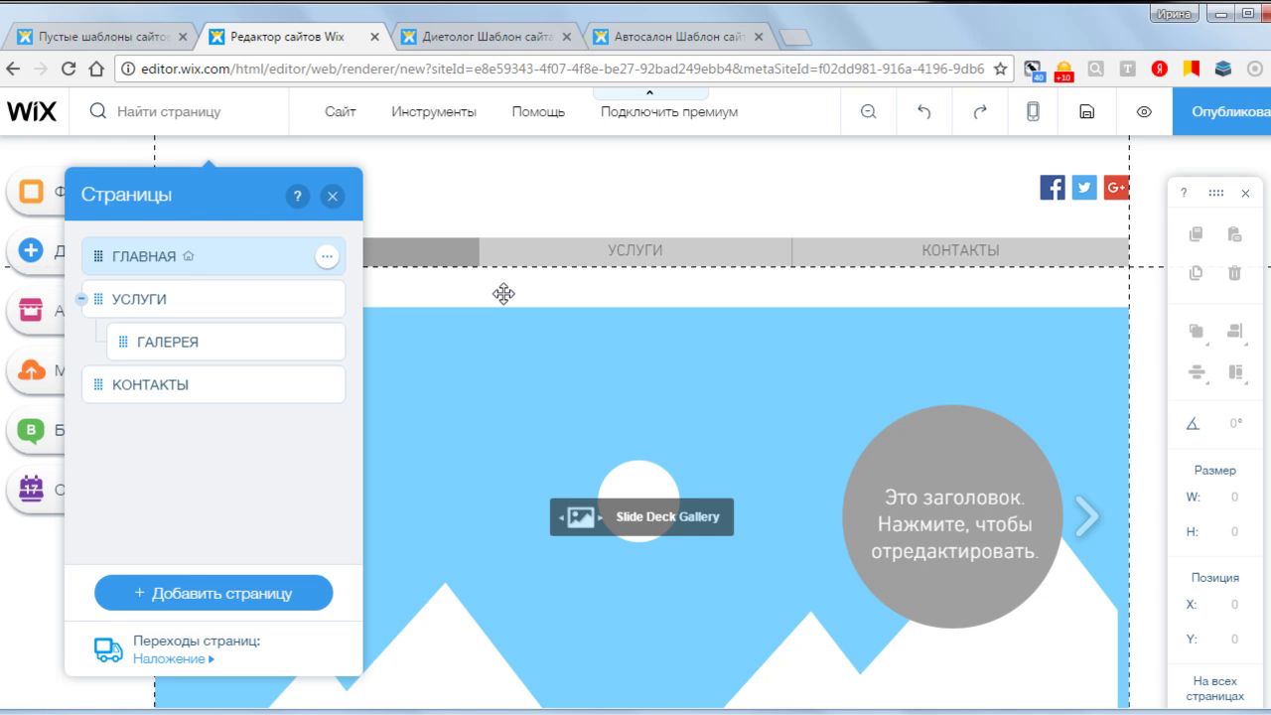
{"action": "left_click", "coordinate": [332, 200]}
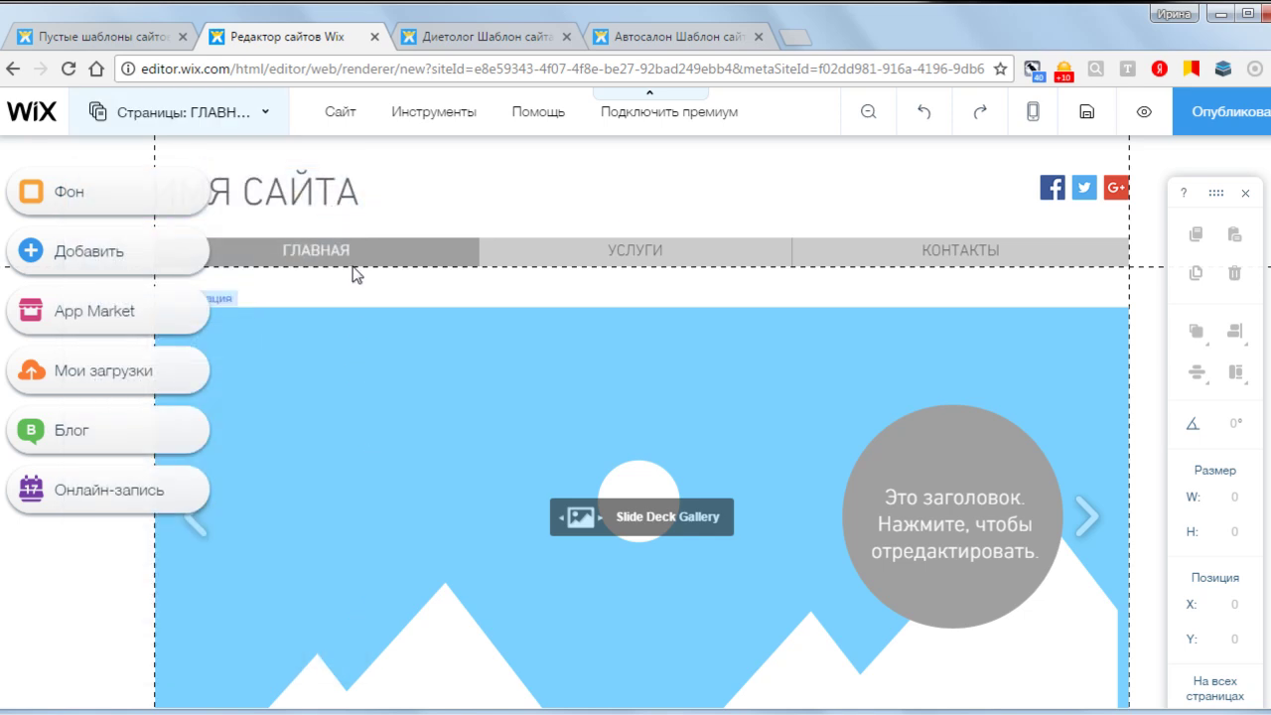
{"action": "mouse_move", "coordinate": [340, 113]}
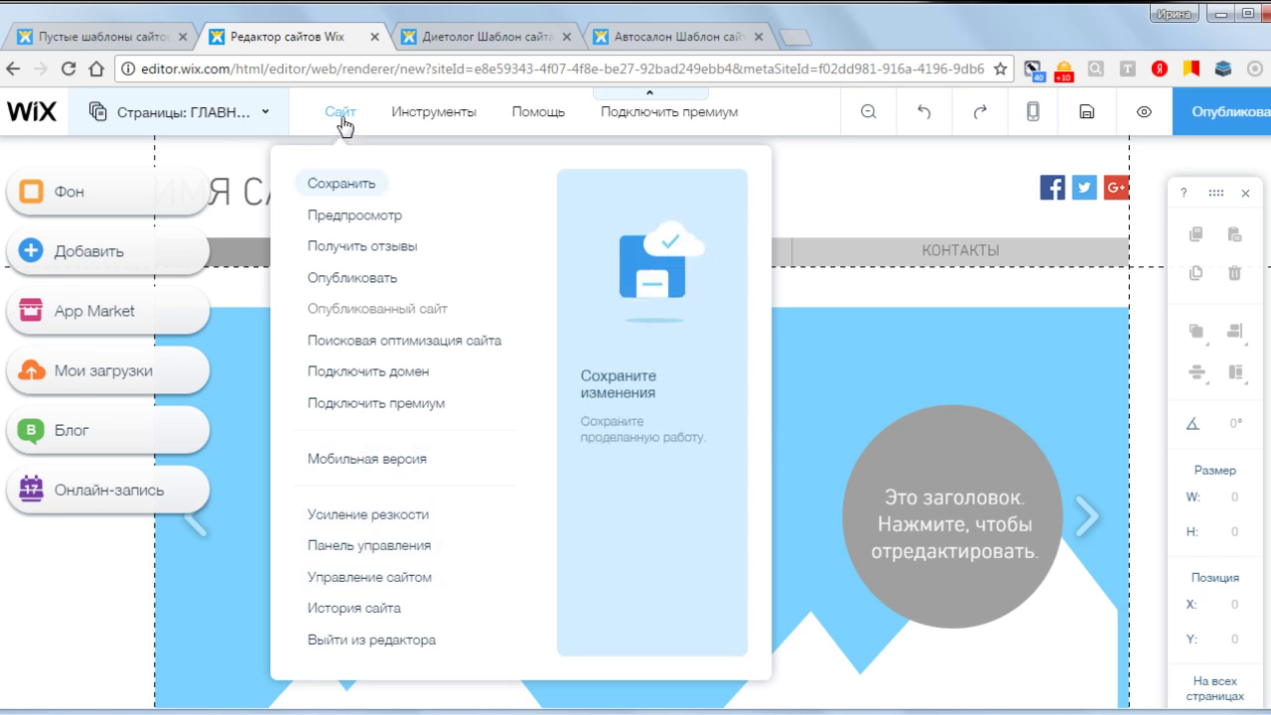
{"action": "left_click", "coordinate": [593, 222]}
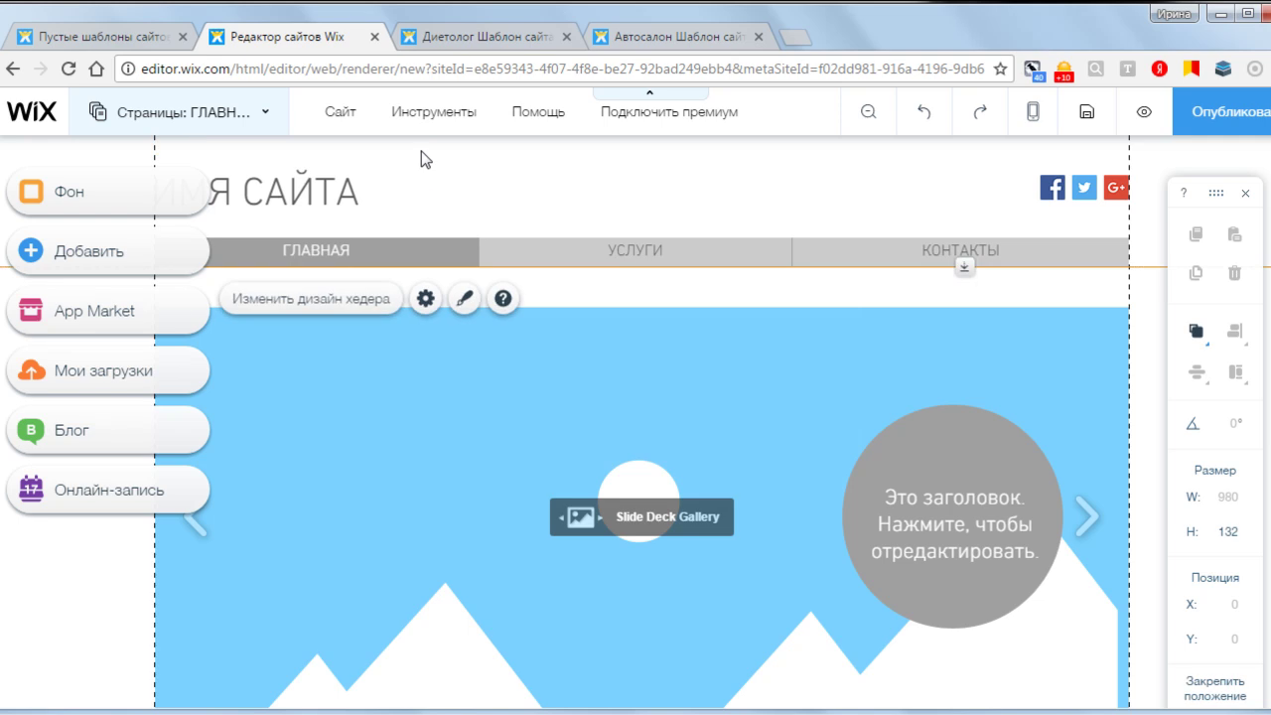
{"action": "mouse_move", "coordinate": [452, 119]}
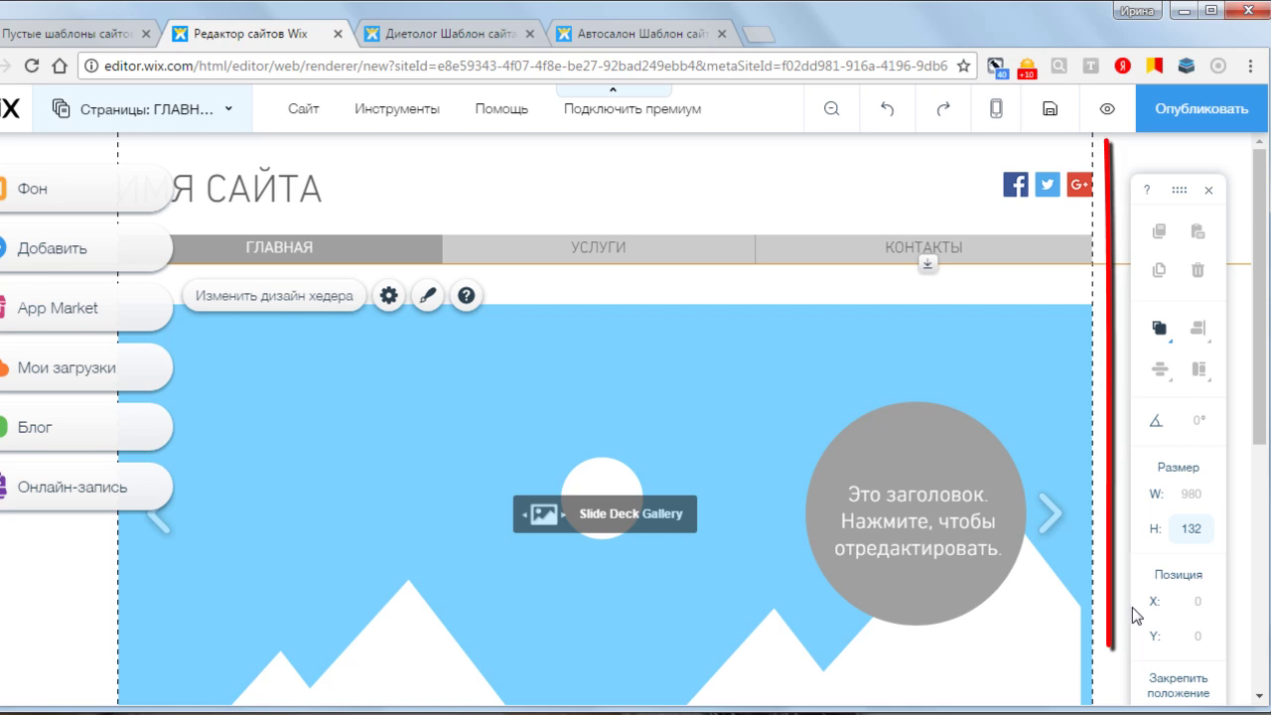
Step: Hide the editor's Инструменты toolbar and display it again
{"action": "mouse_move", "coordinate": [394, 117]}
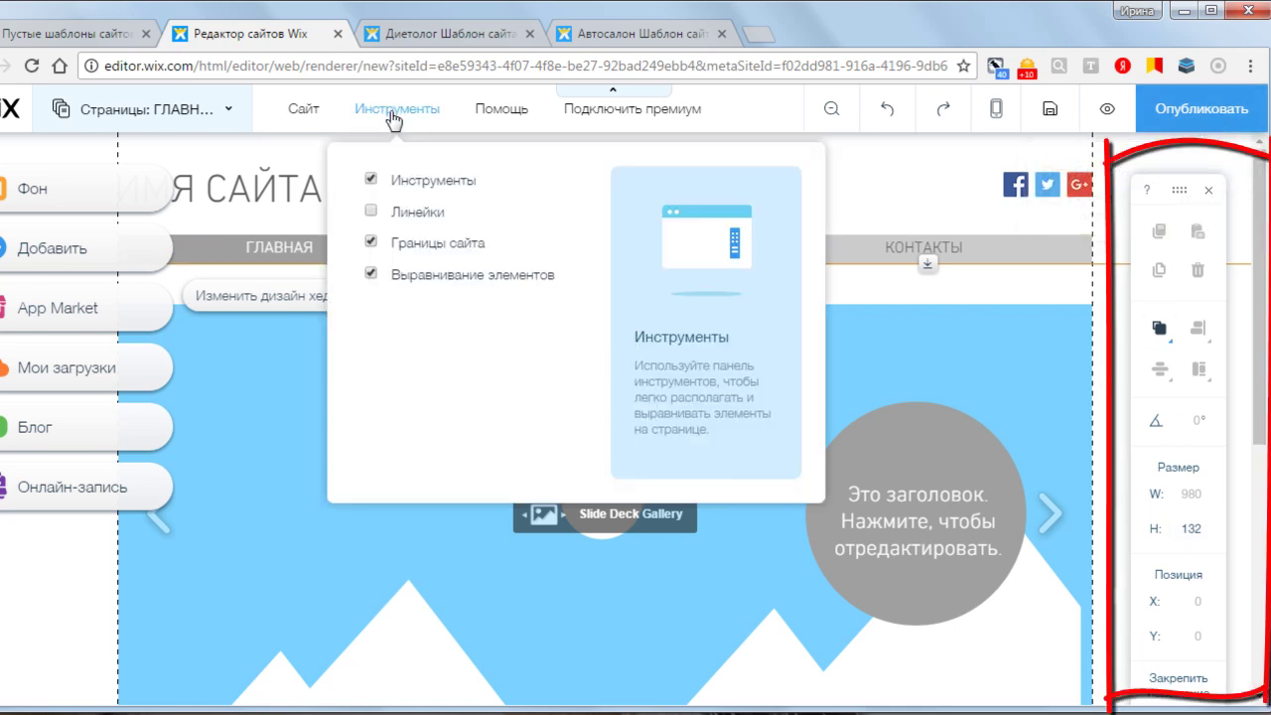
{"action": "left_click", "coordinate": [371, 180]}
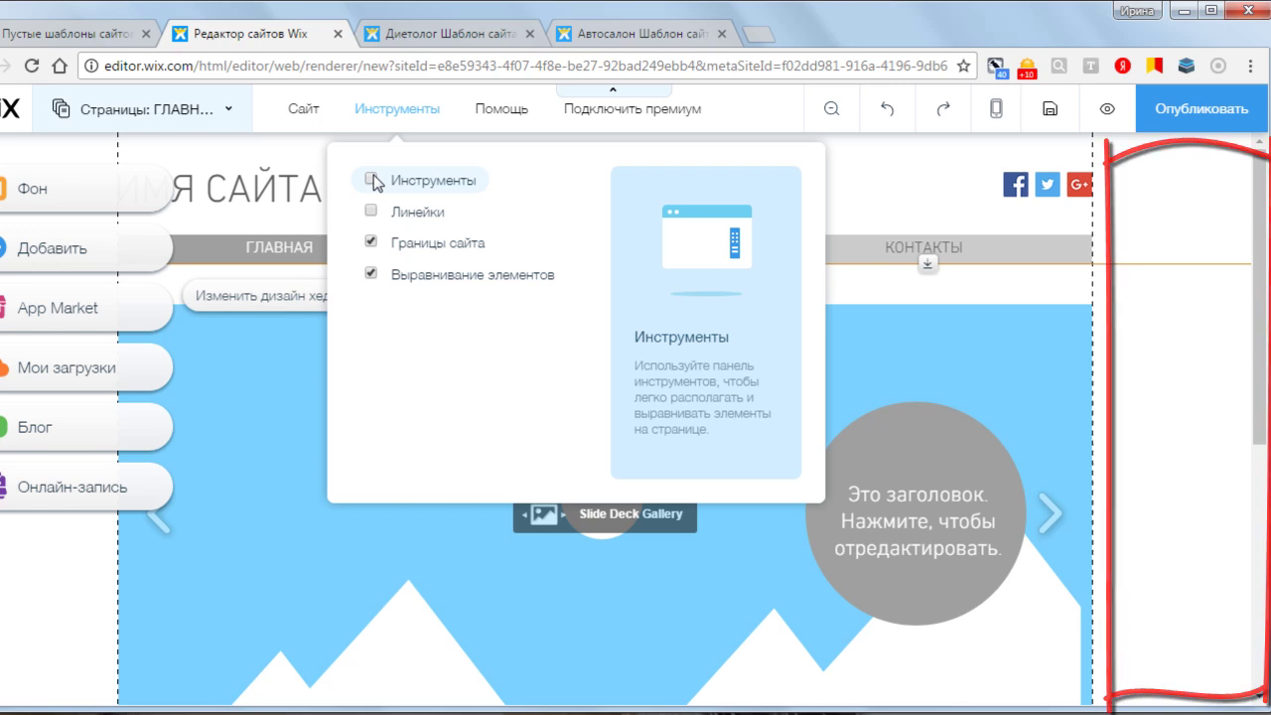
{"action": "left_click", "coordinate": [372, 181]}
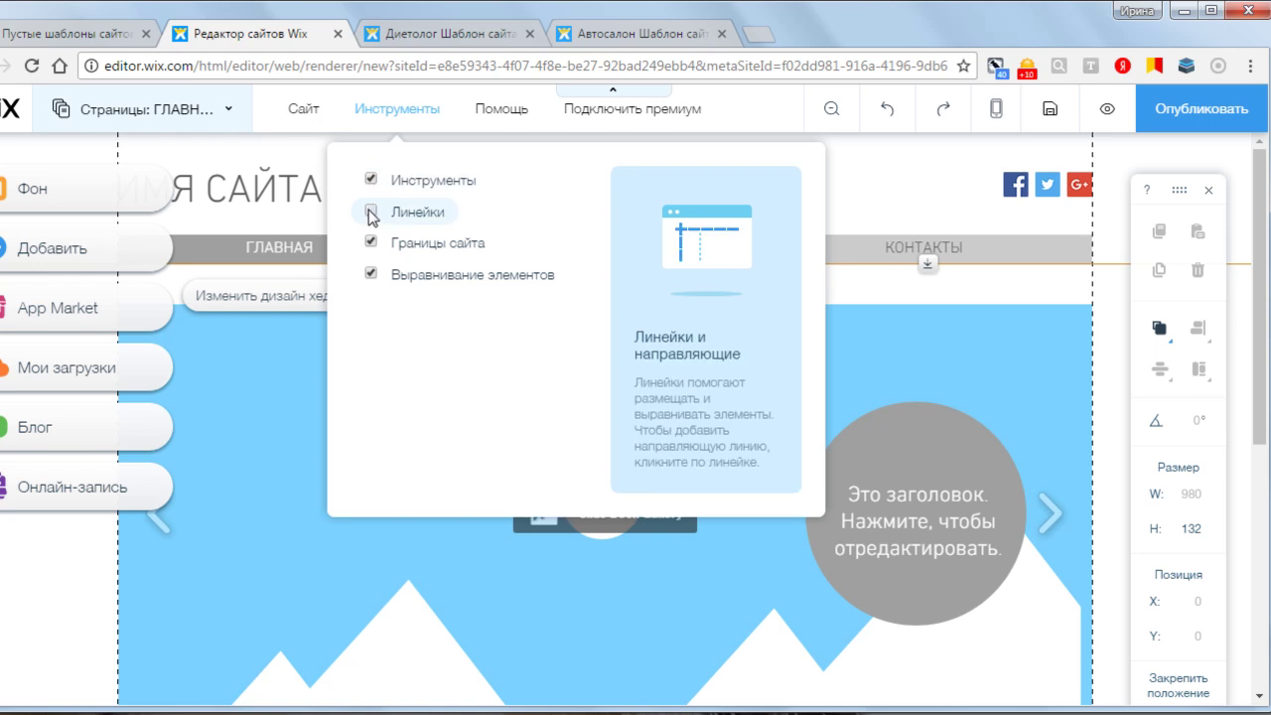
Step: Turn on the Линейки rulers around the page and turn them off again
{"action": "left_click", "coordinate": [371, 215]}
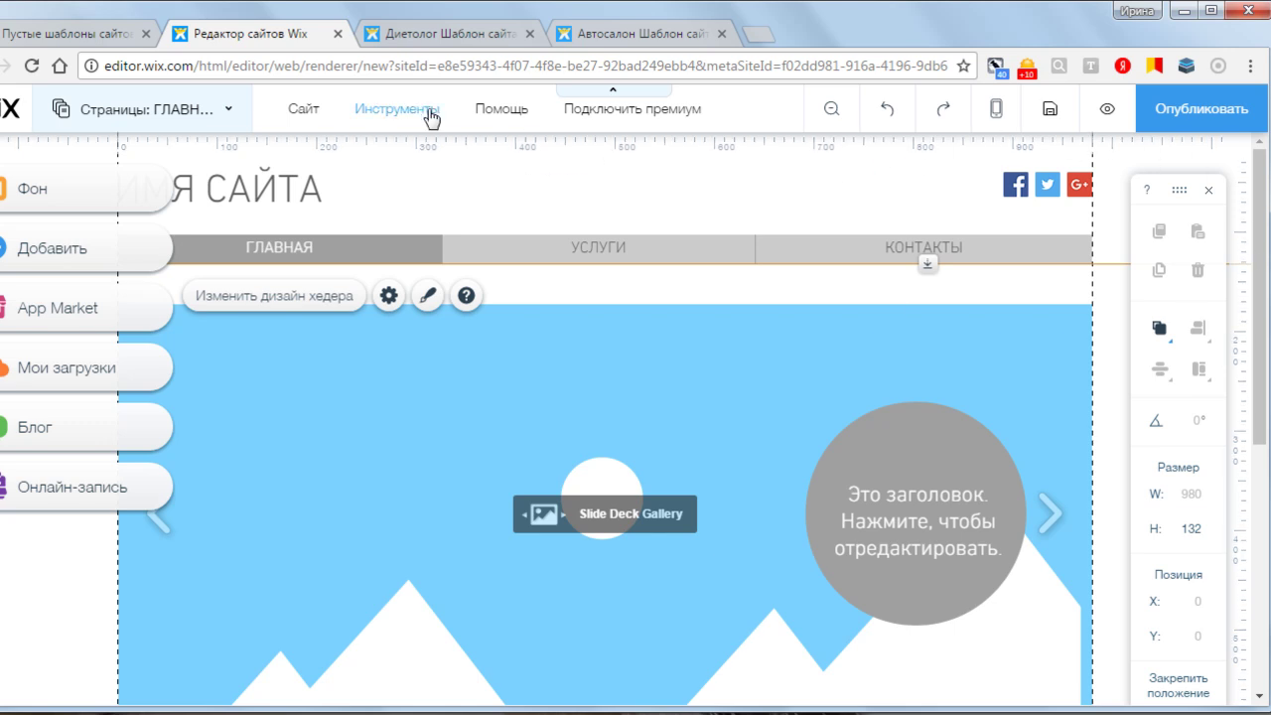
{"action": "mouse_move", "coordinate": [366, 137]}
{"action": "left_click", "coordinate": [372, 212]}
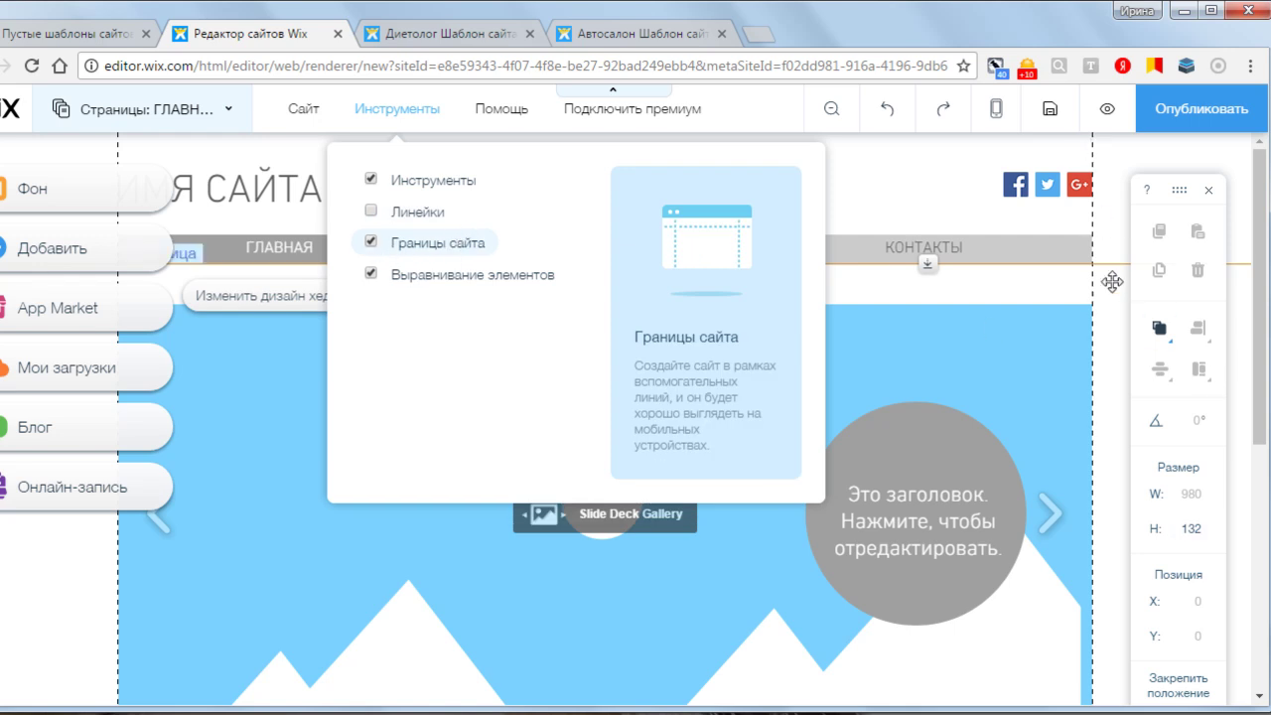
Step: Hide the Границы сайта boundary lines and display them again
{"action": "mouse_move", "coordinate": [394, 105]}
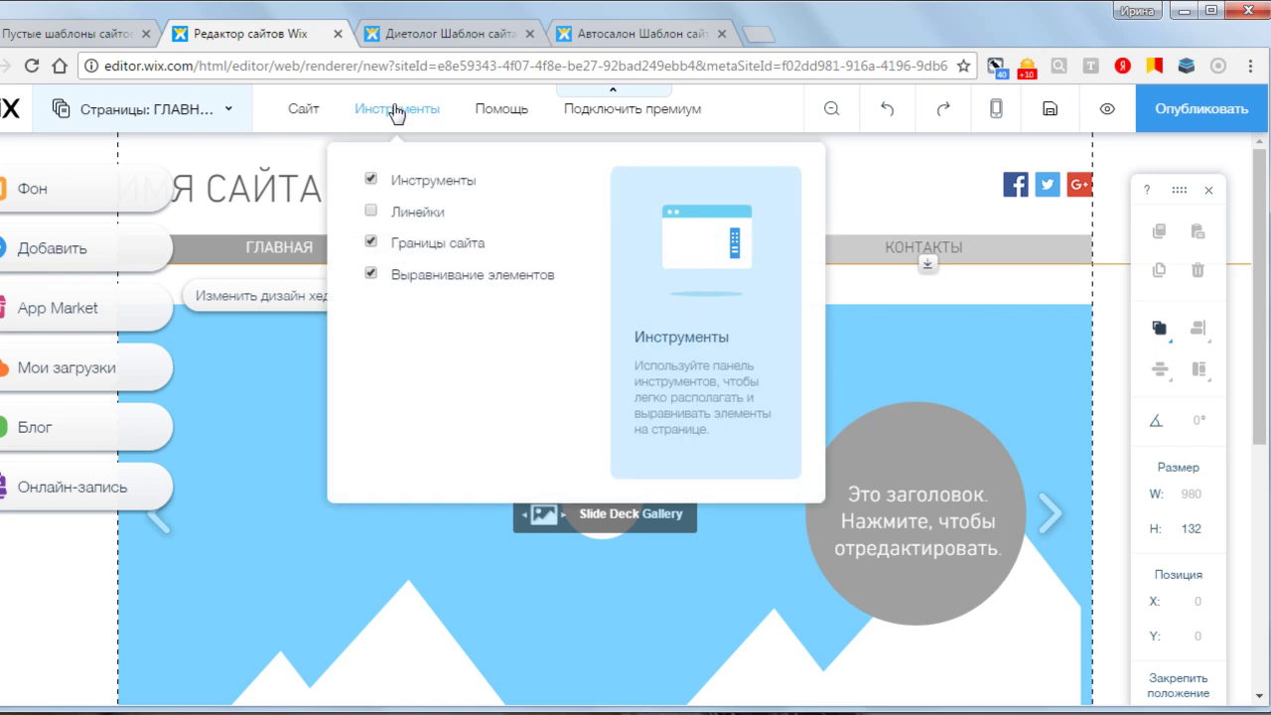
{"action": "left_click", "coordinate": [371, 242]}
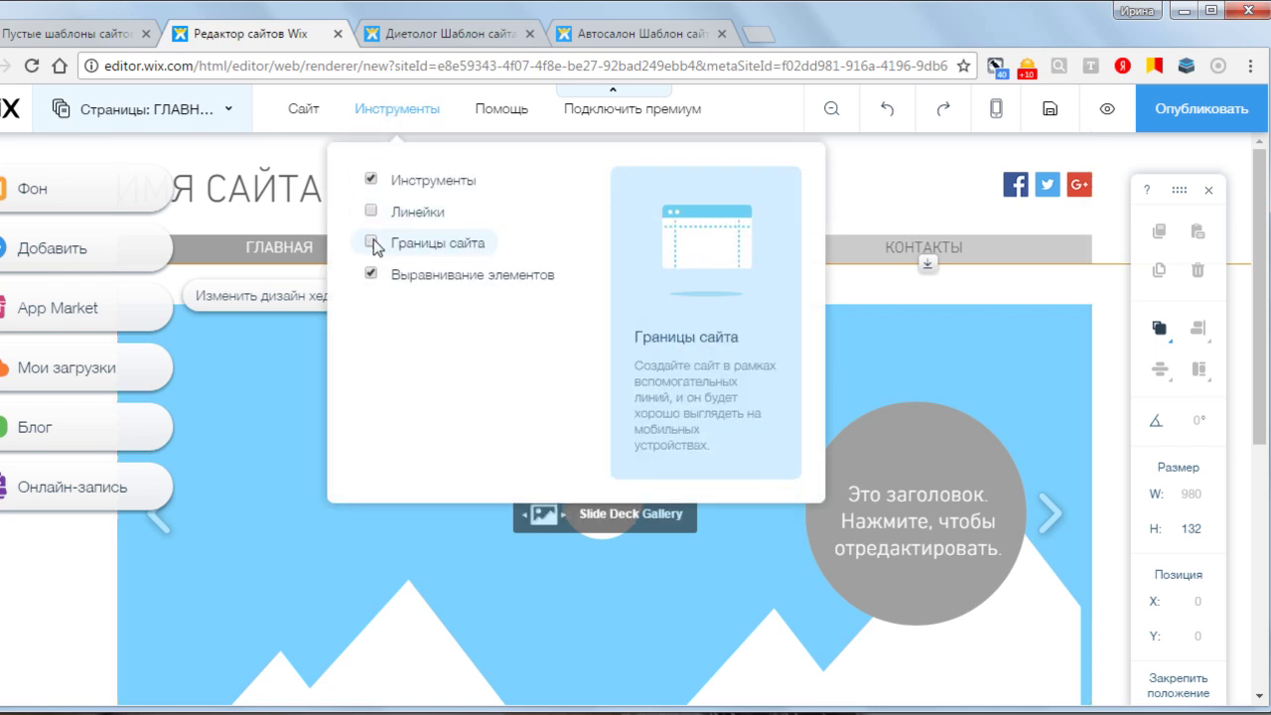
{"action": "left_click", "coordinate": [372, 244]}
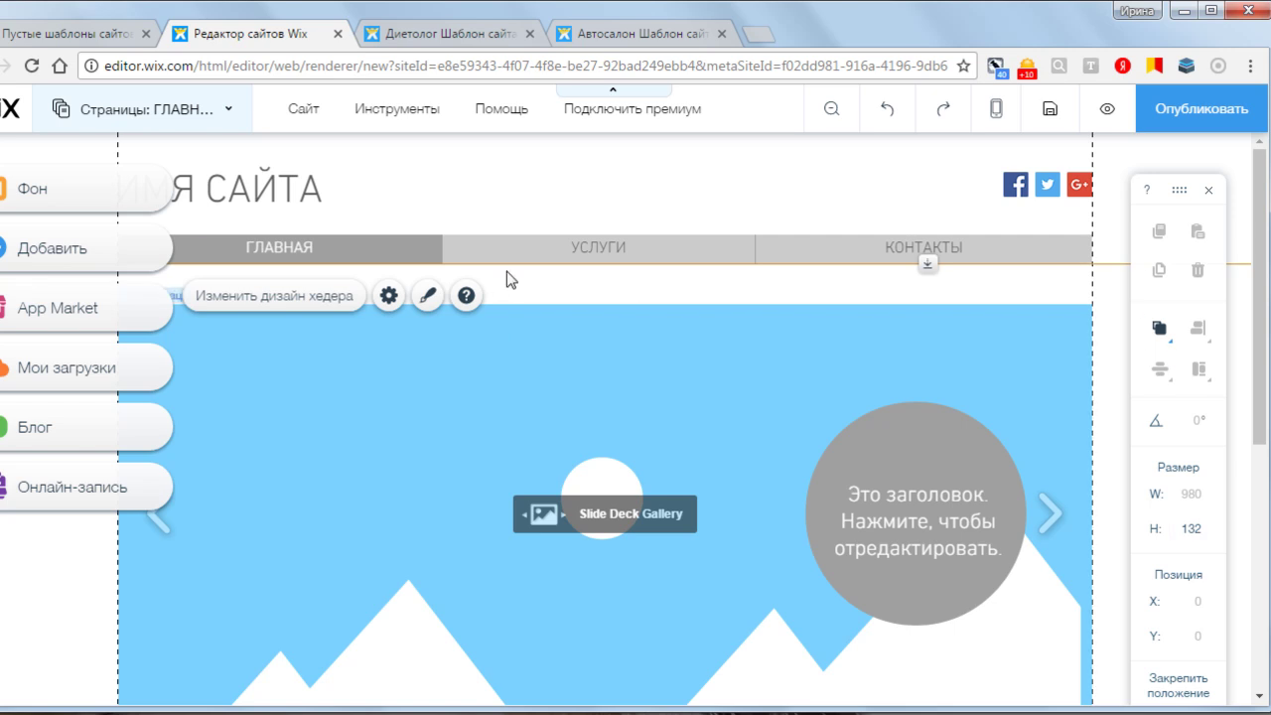
Step: Review the available help topics and move the floating editor toolbar slightly higher
{"action": "mouse_move", "coordinate": [508, 117]}
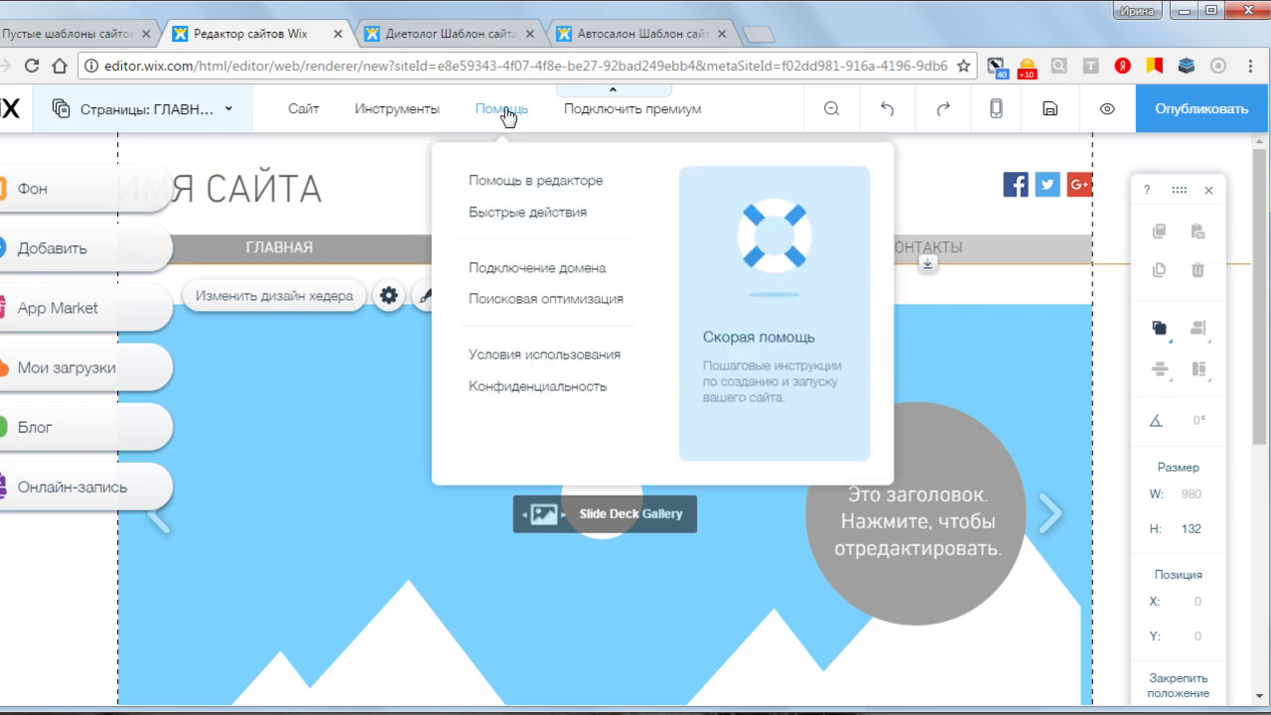
{"action": "mouse_move", "coordinate": [616, 114]}
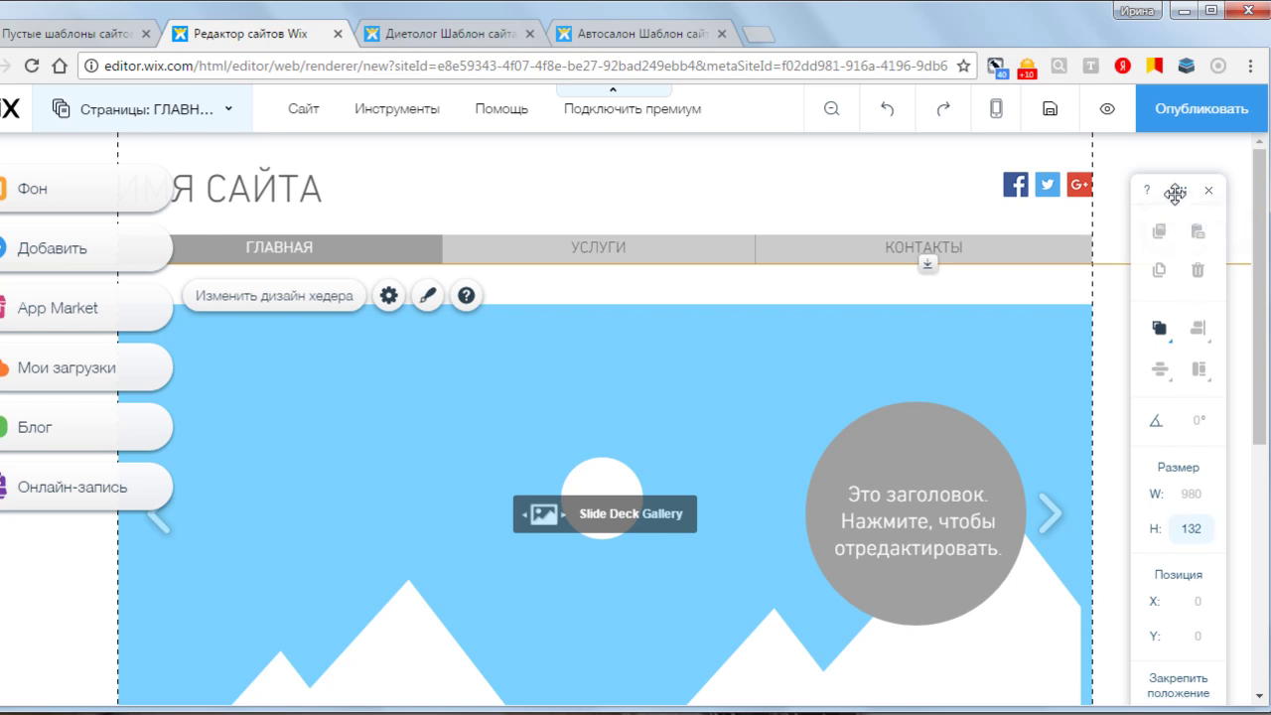
{"action": "left_click_drag", "start_coordinate": [1180, 192], "coordinate": [1167, 159]}
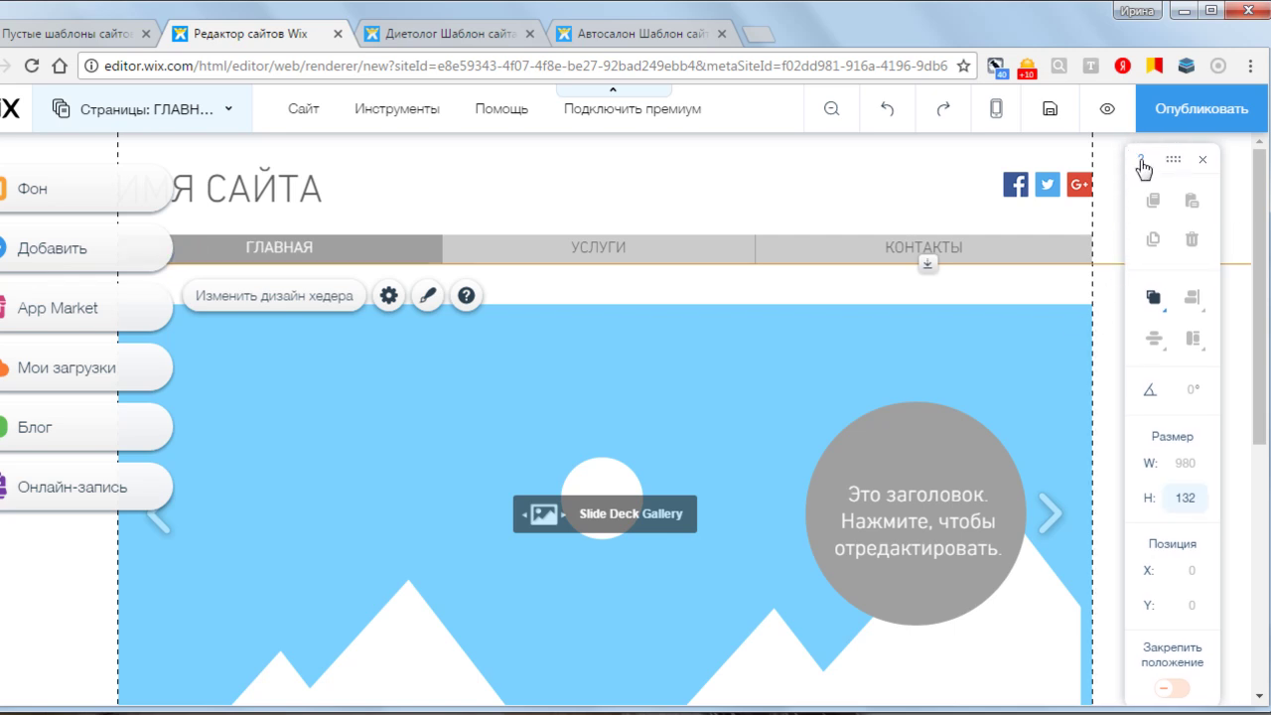
Step: Read the help article about the floating toolbar, and examine its layer arrangement tool
{"action": "left_click", "coordinate": [1141, 163]}
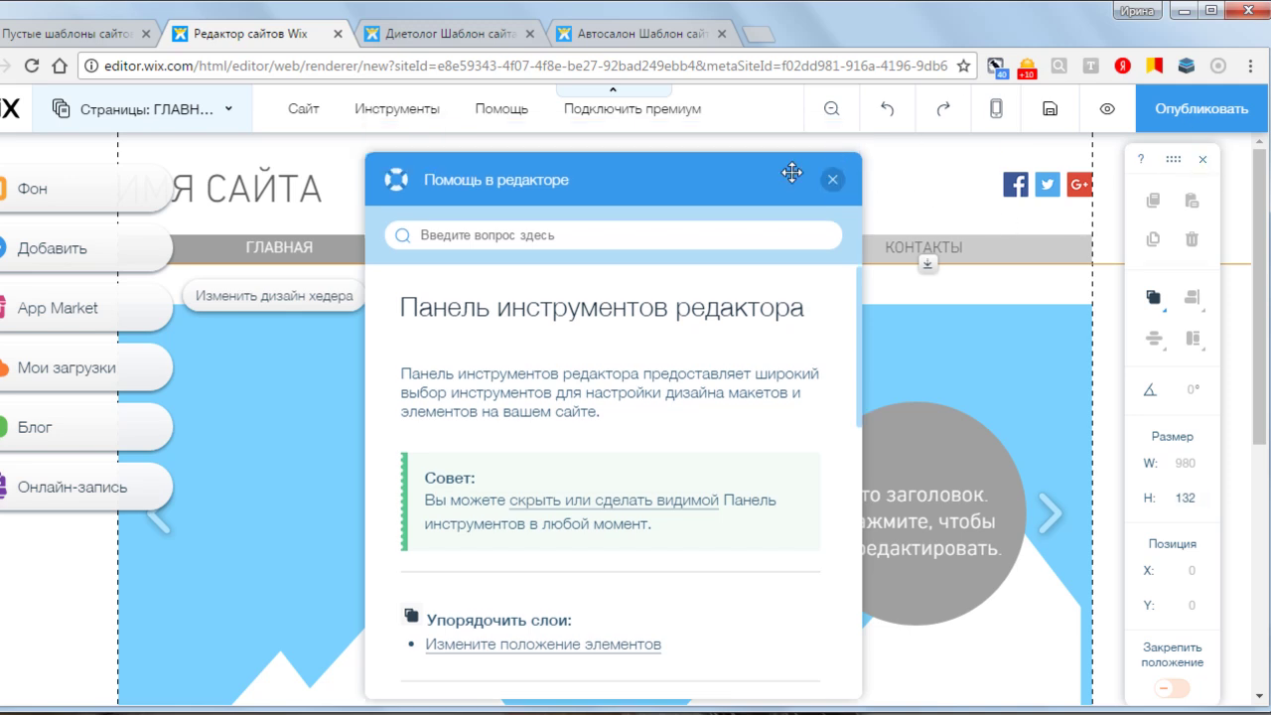
{"action": "left_click", "coordinate": [832, 180]}
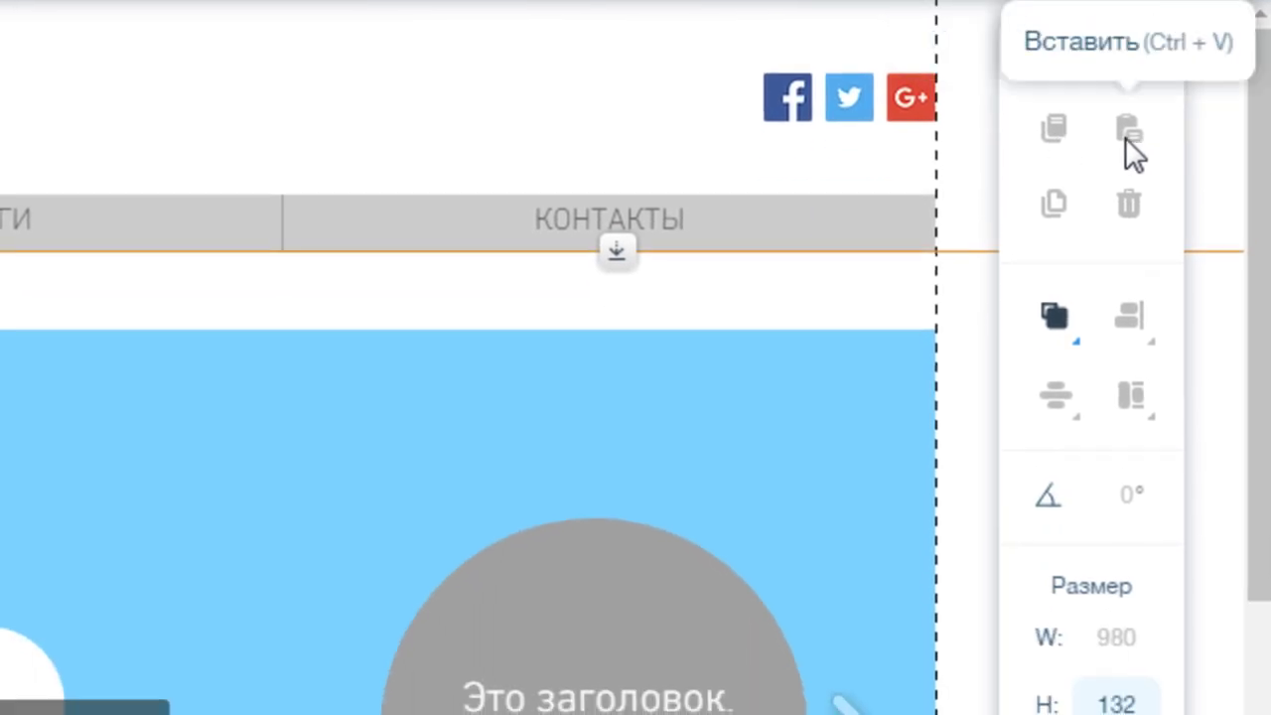
{"action": "left_click", "coordinate": [1064, 329]}
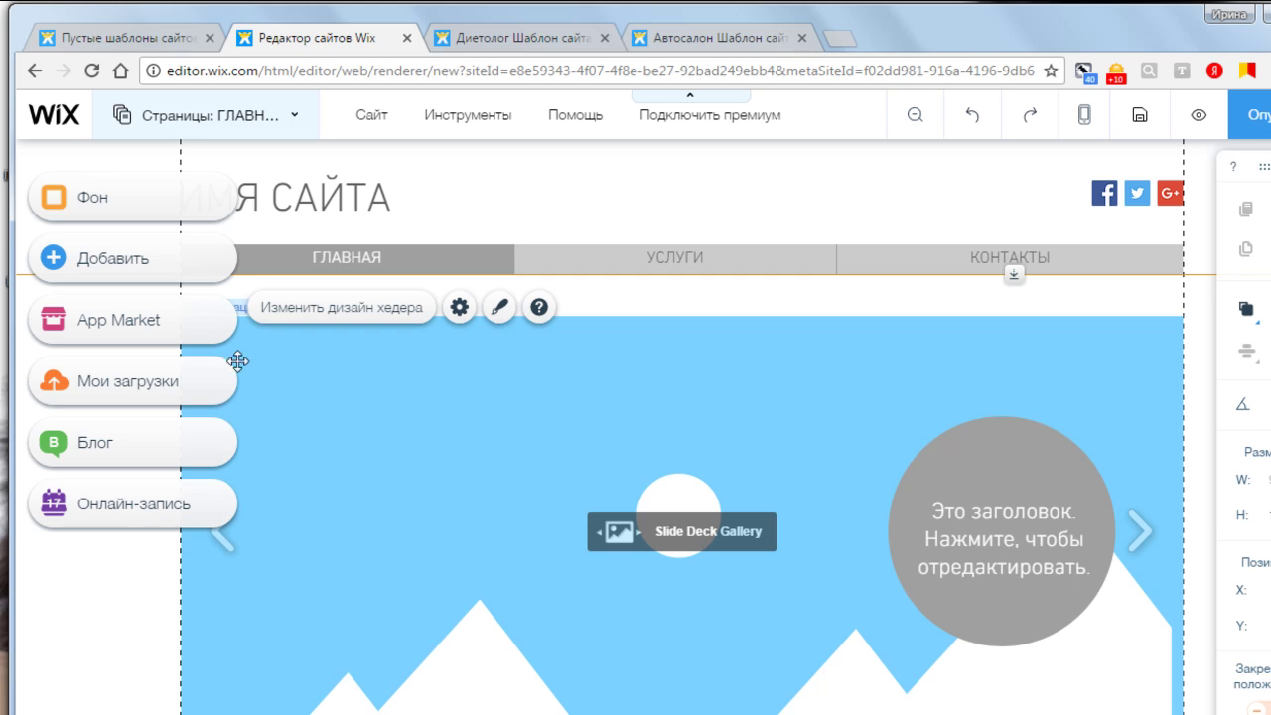
Step: Review the page background's colour palette, and the own-image and social-network sources for a background photo
{"action": "left_click", "coordinate": [110, 199]}
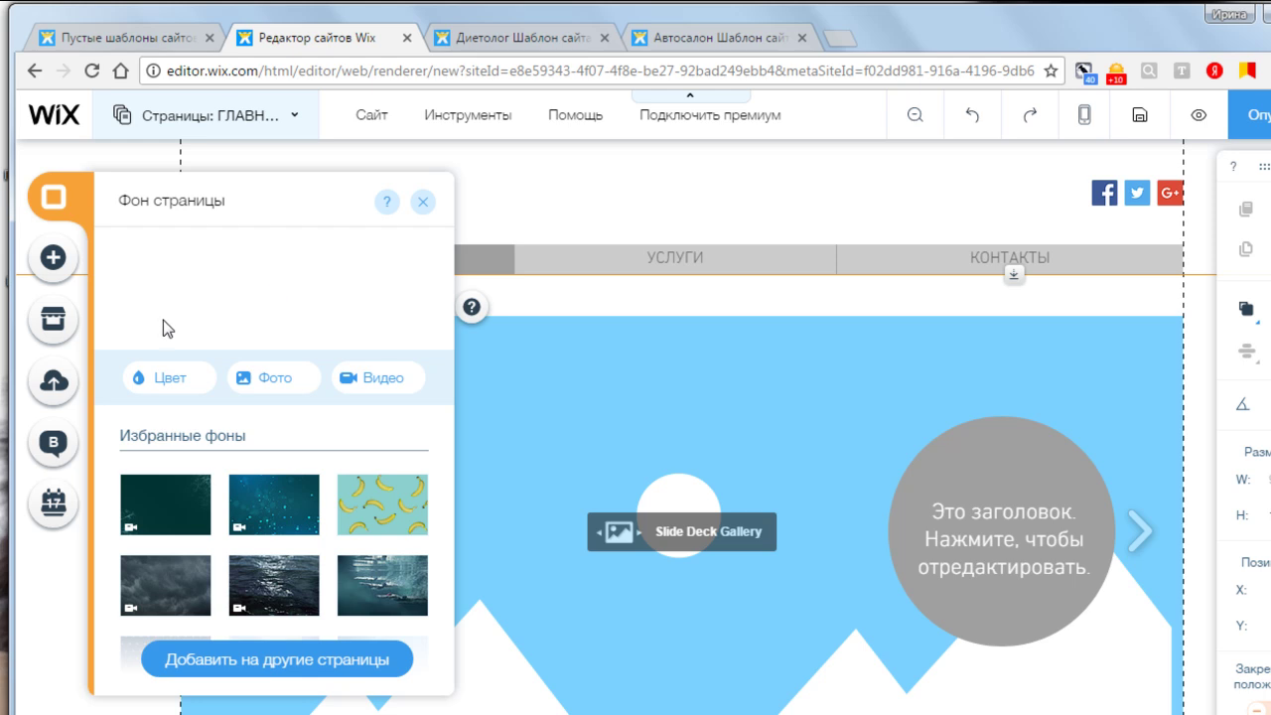
{"action": "left_click", "coordinate": [169, 382]}
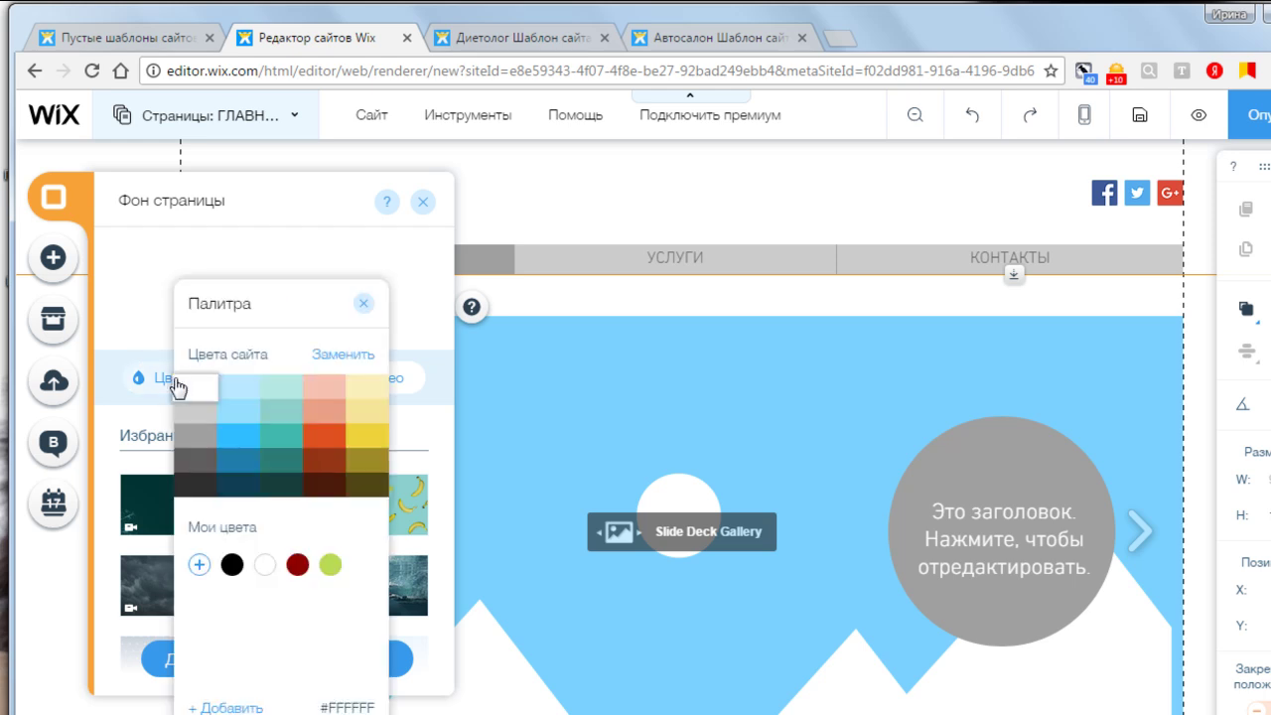
{"action": "left_click", "coordinate": [364, 305]}
{"action": "left_click", "coordinate": [275, 380]}
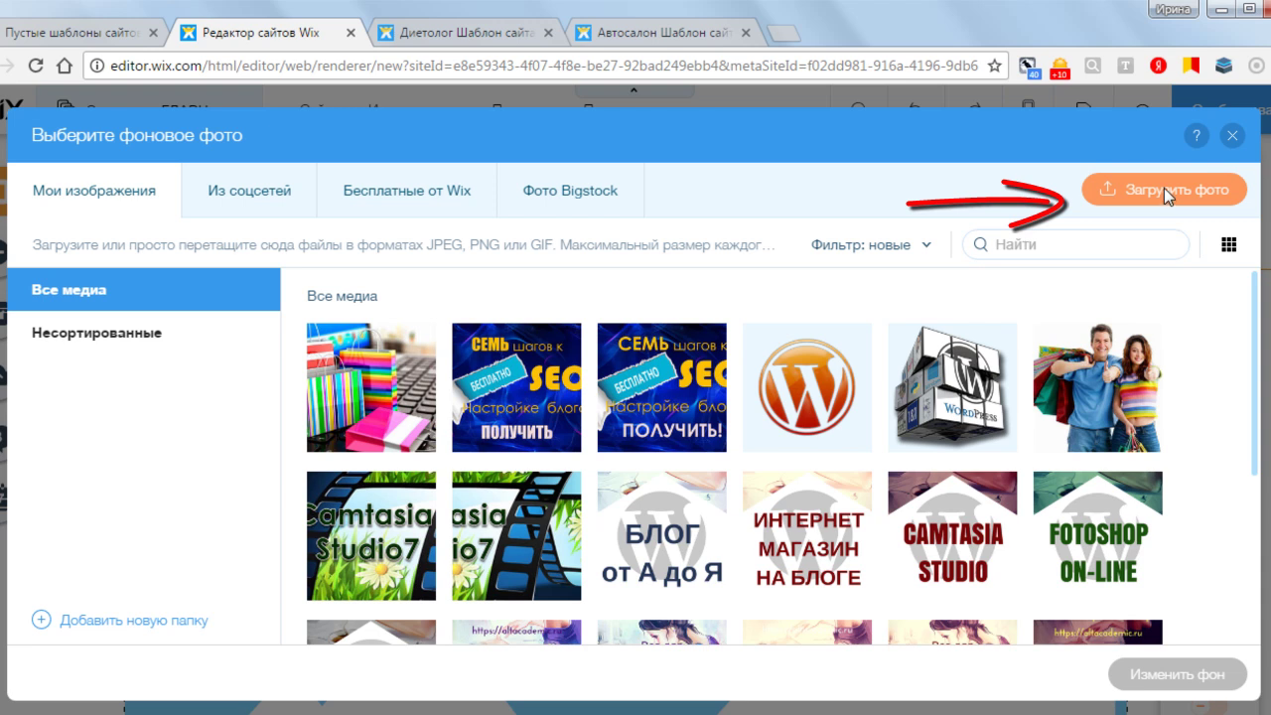
{"action": "left_click", "coordinate": [236, 204]}
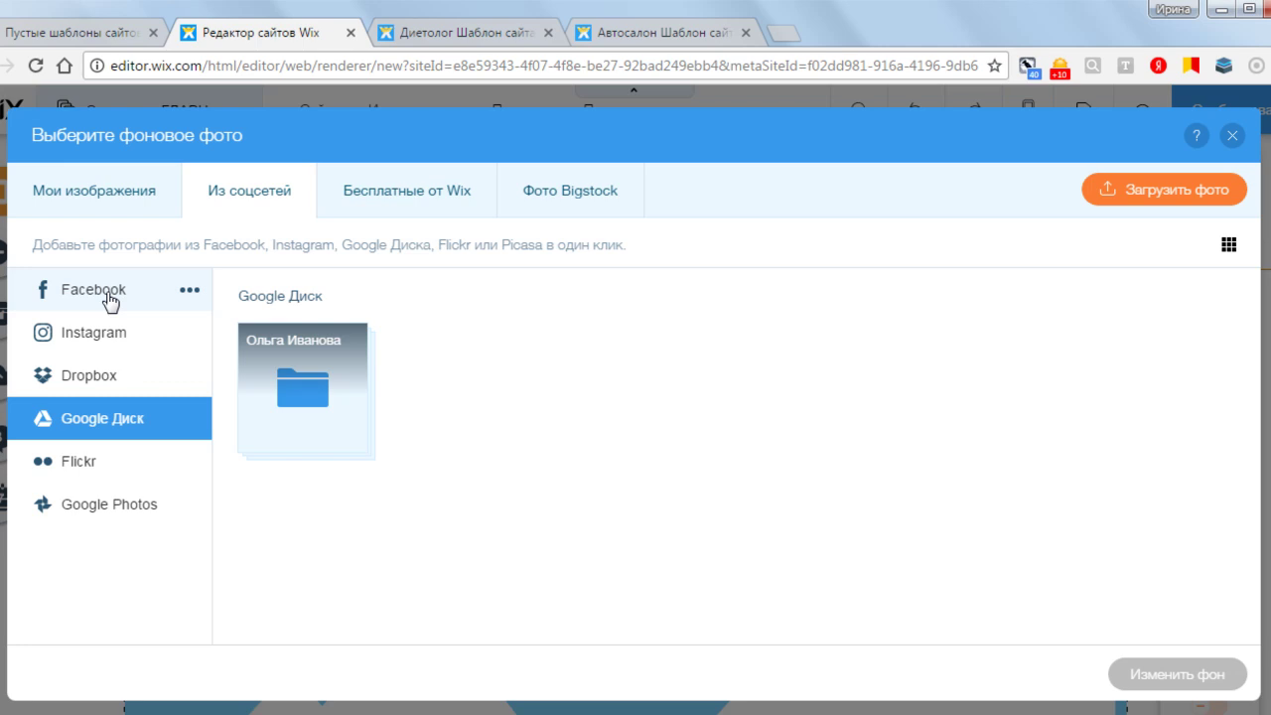
Step: Browse the free Wix images, graphics, patterns and textures available as background photos, including the Декоративные, Линии and Overlays categories
{"action": "left_click", "coordinate": [412, 193]}
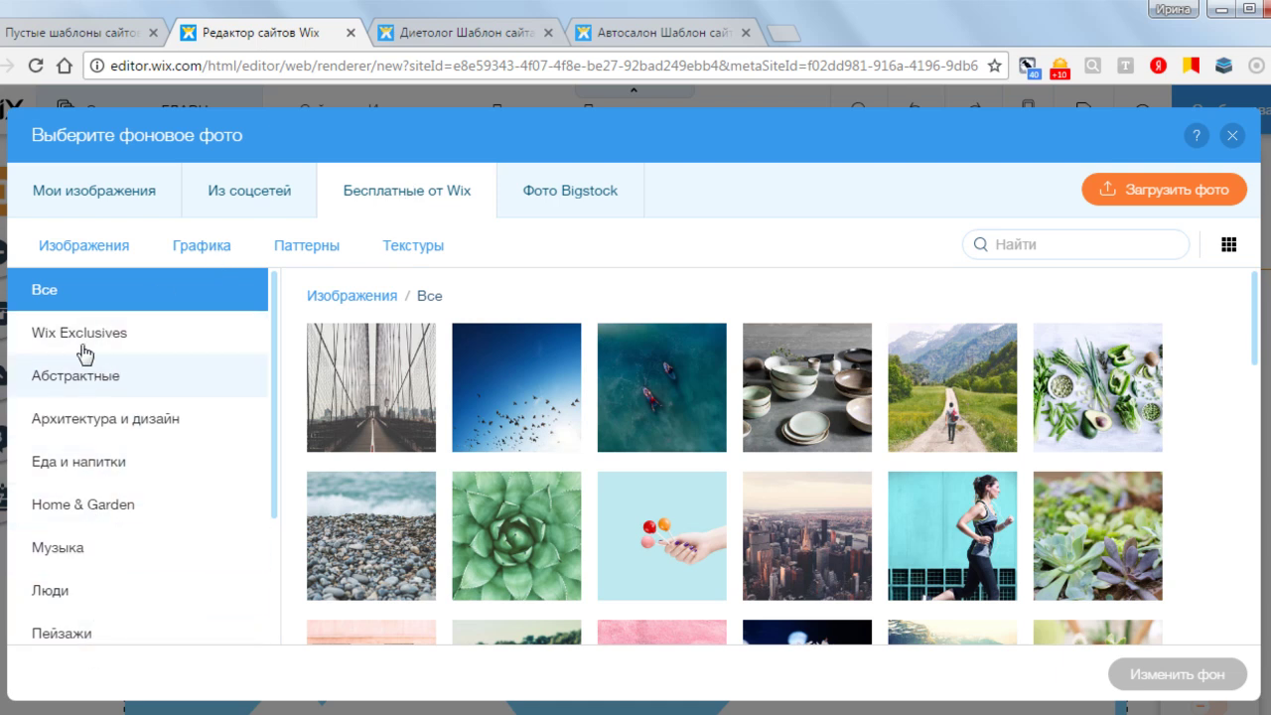
{"action": "left_click", "coordinate": [83, 248]}
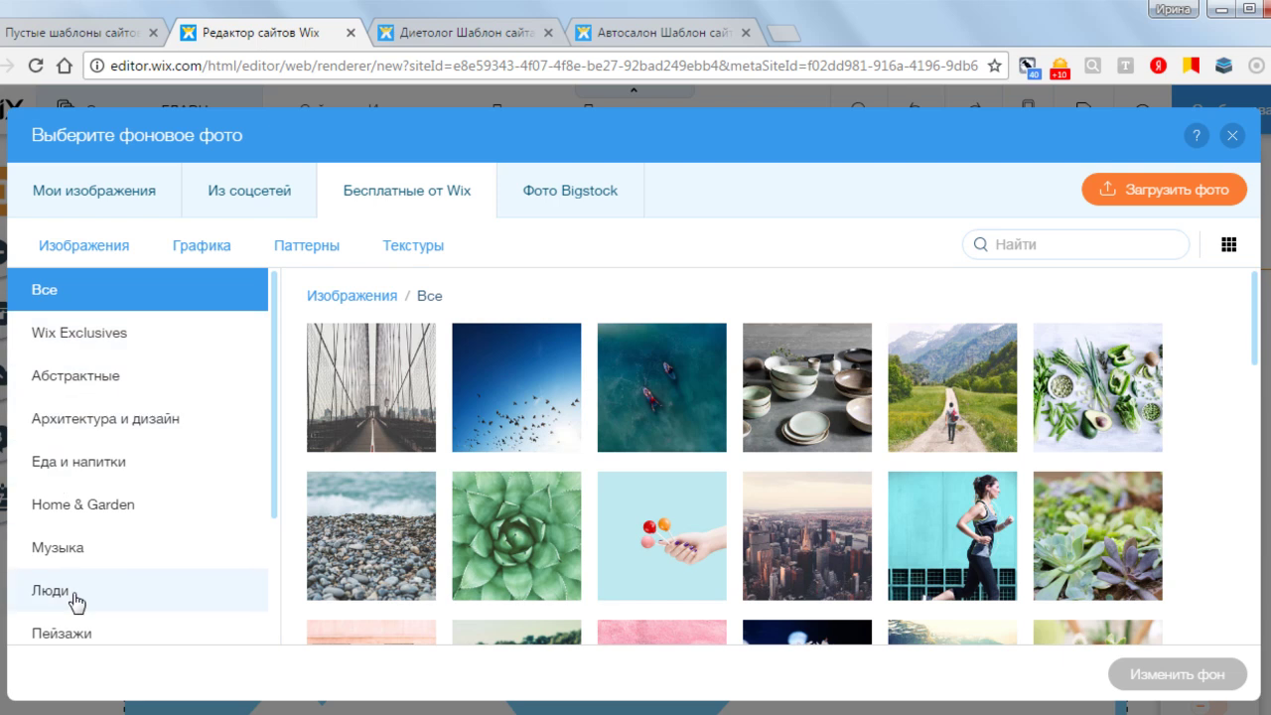
{"action": "left_click", "coordinate": [207, 250]}
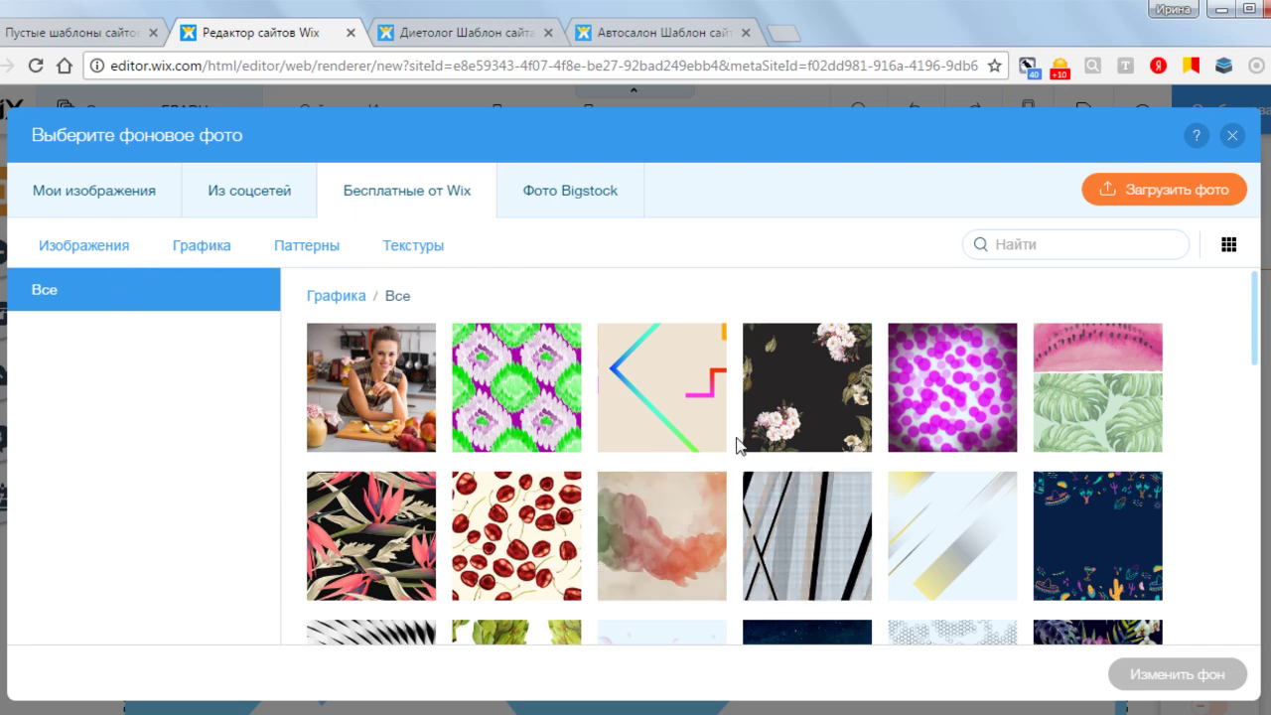
{"action": "left_click", "coordinate": [308, 248]}
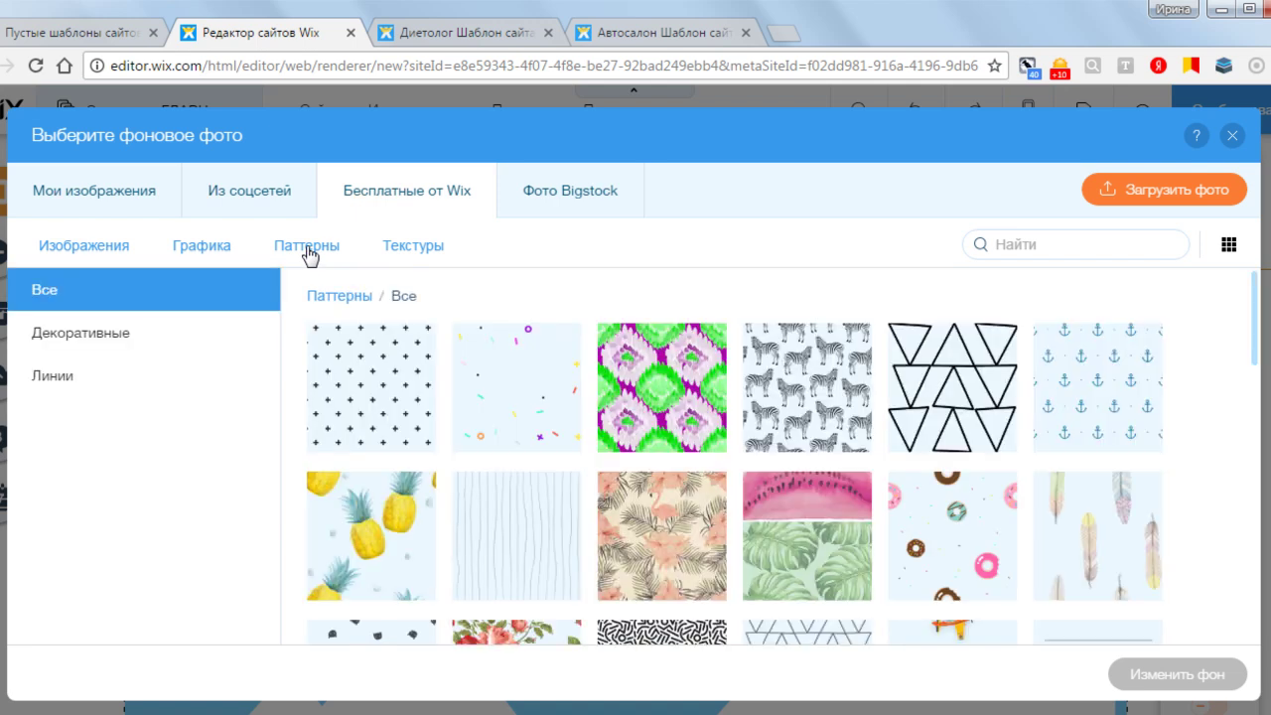
{"action": "left_click", "coordinate": [88, 342]}
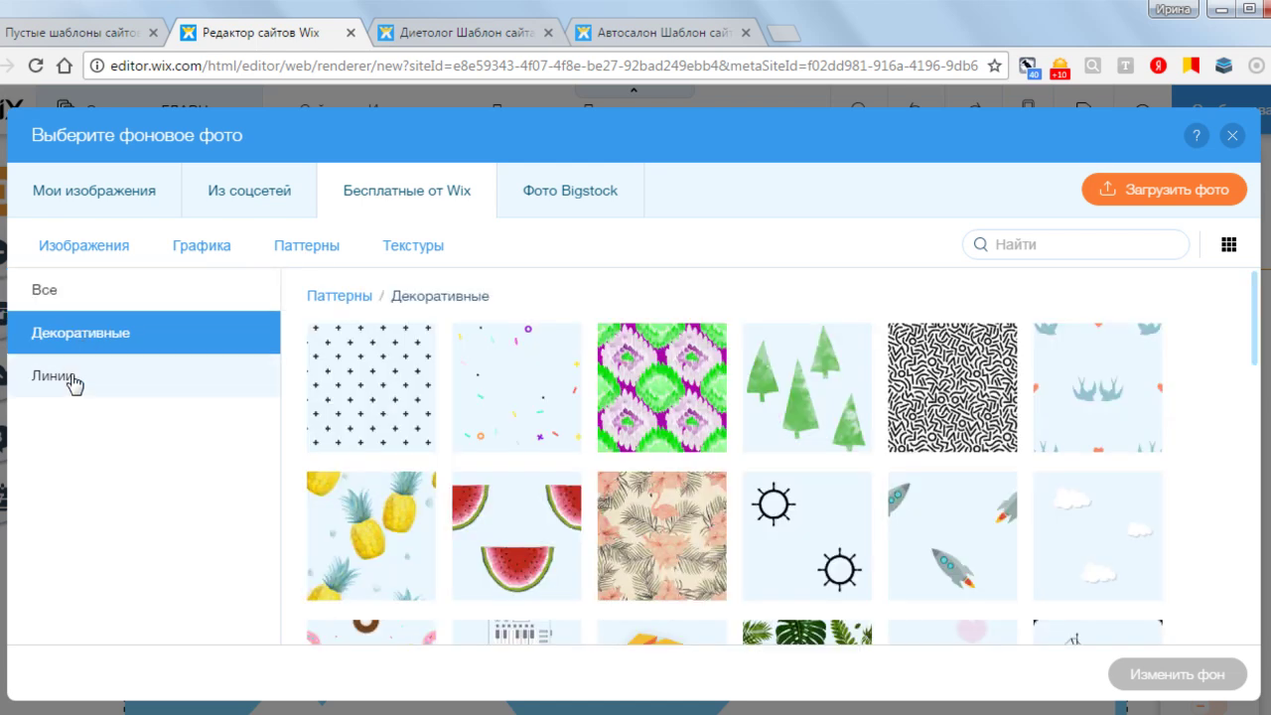
{"action": "left_click", "coordinate": [74, 384]}
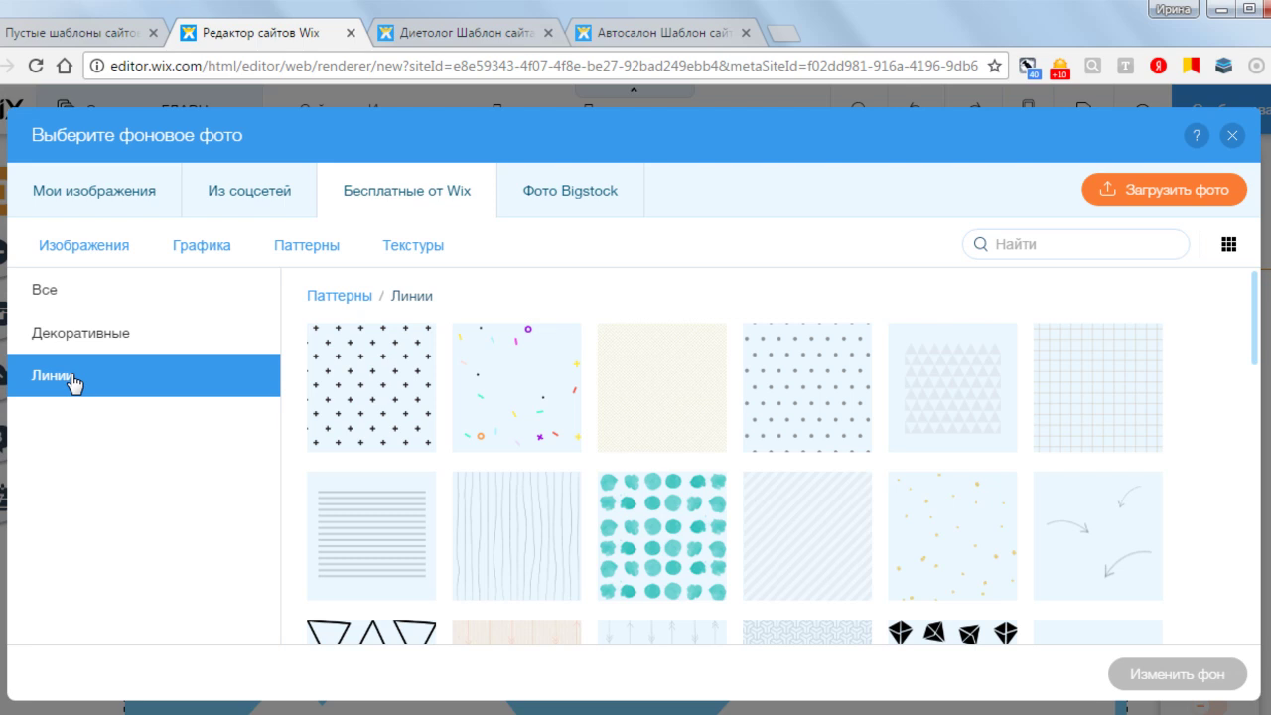
{"action": "left_click", "coordinate": [420, 249]}
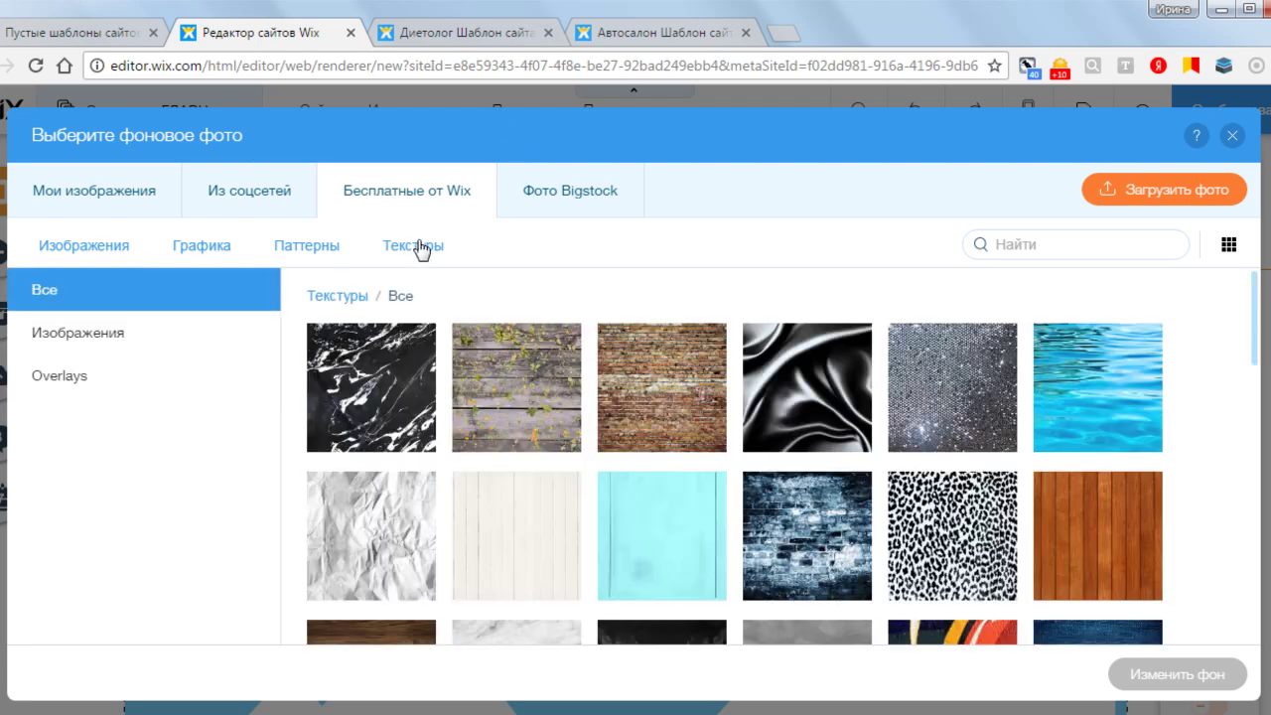
{"action": "left_click", "coordinate": [94, 338]}
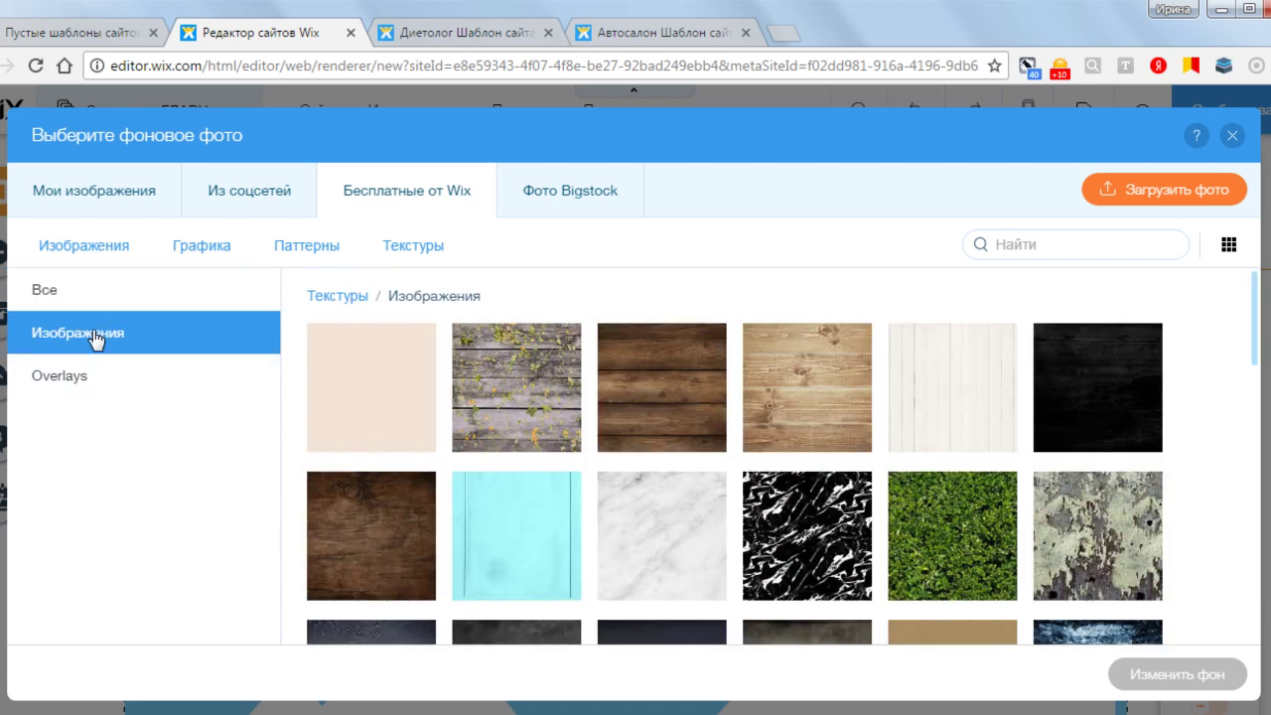
{"action": "left_click", "coordinate": [71, 385]}
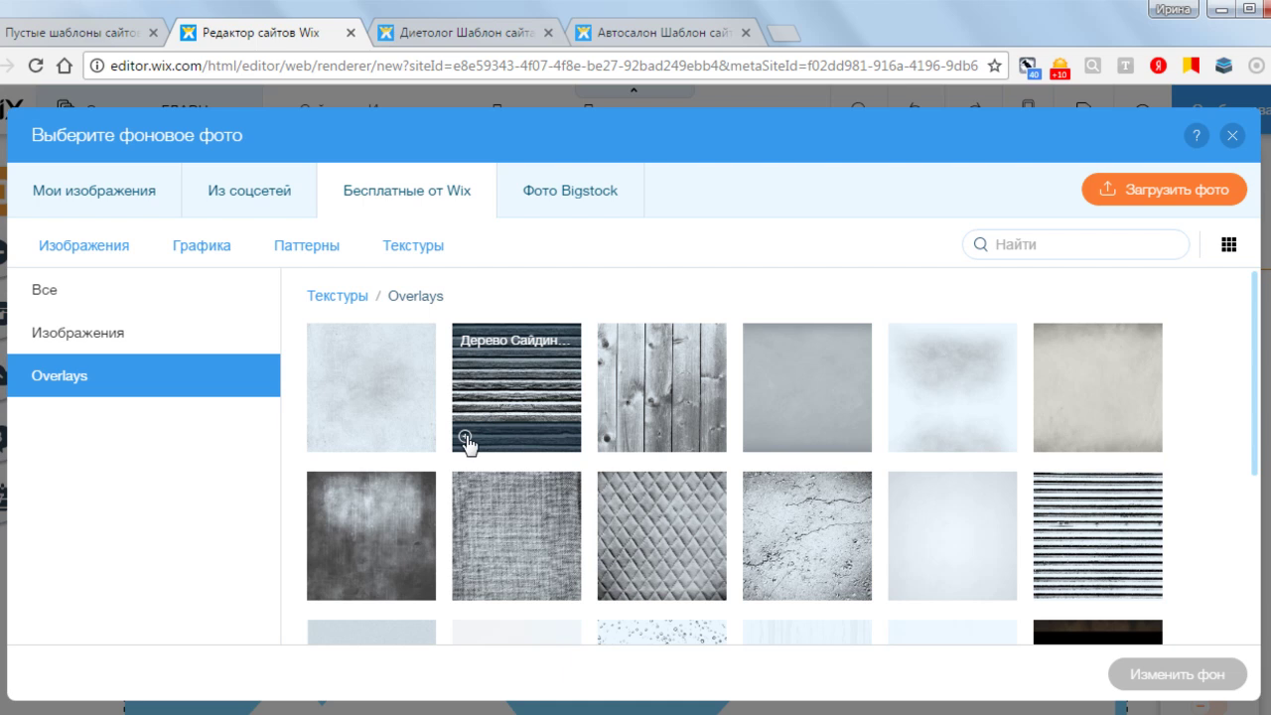
Step: Preview the Дерево Сайдинг Прозрачный texture and try selecting it as the background photo
{"action": "mouse_move", "coordinate": [467, 444]}
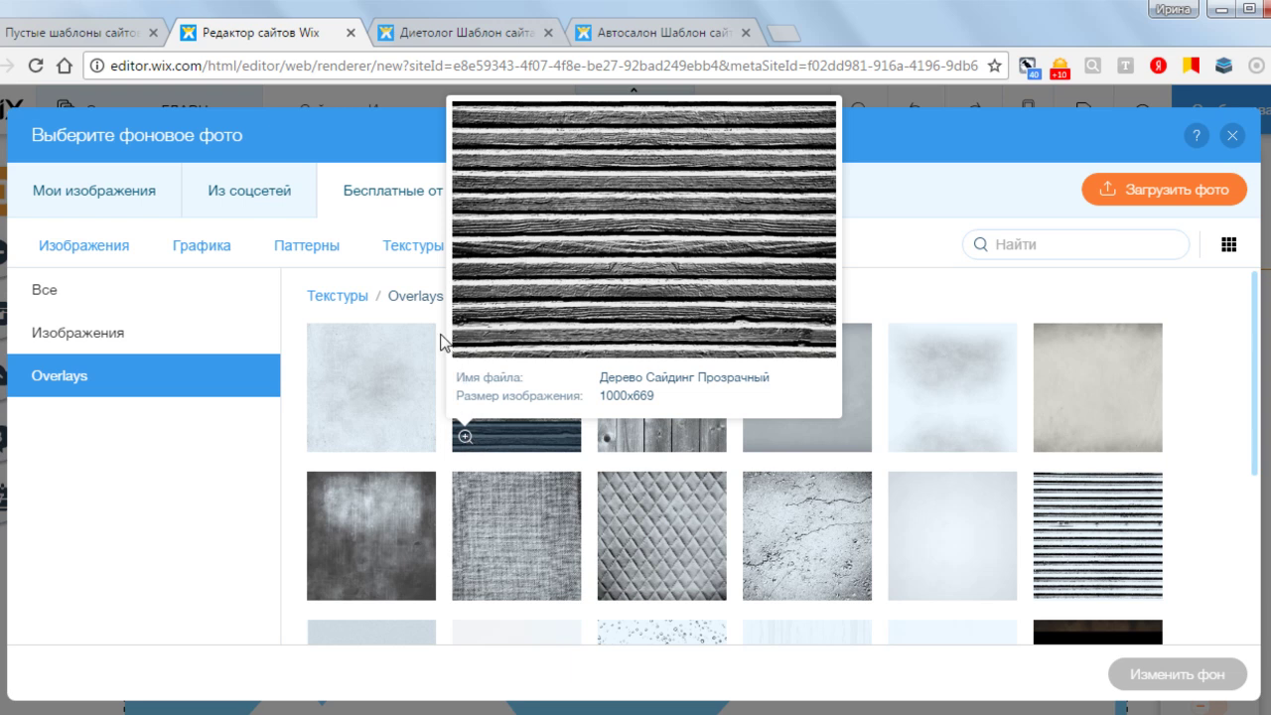
{"action": "left_click", "coordinate": [526, 389]}
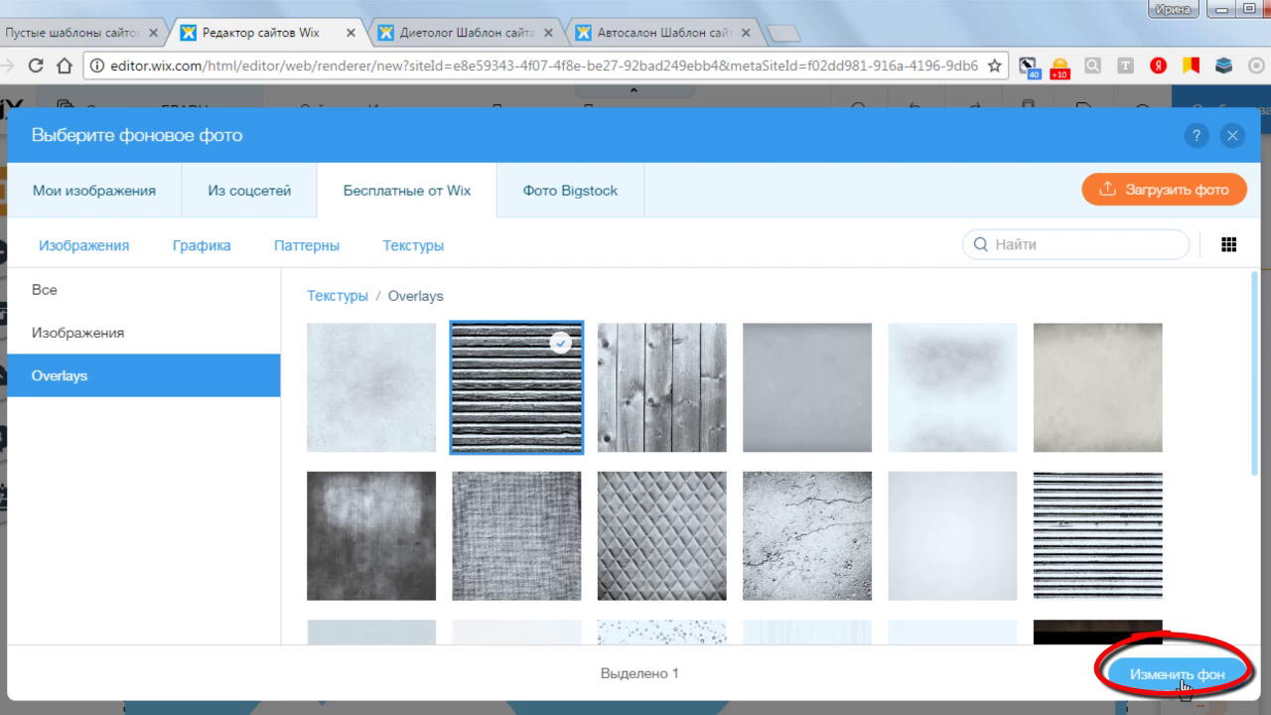
{"action": "left_click", "coordinate": [534, 371]}
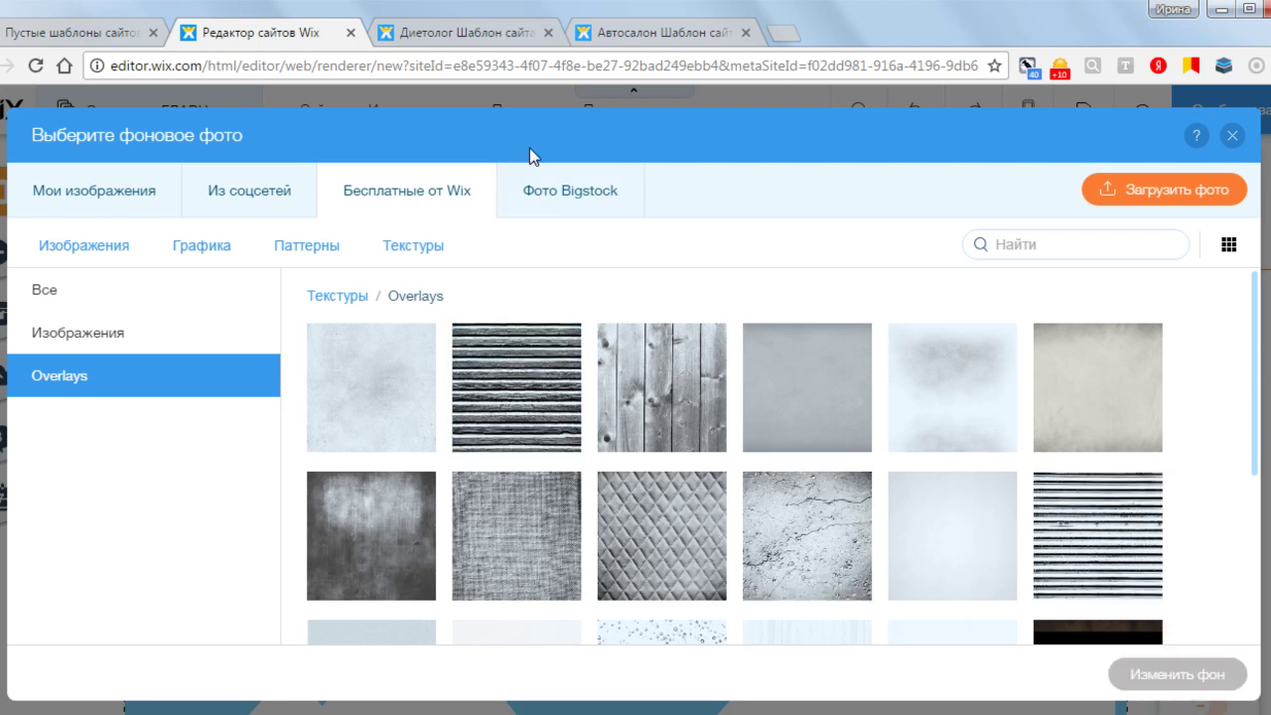
Step: Examine the Bigstock photos and their prices, and close the background photo selection
{"action": "left_click", "coordinate": [580, 198]}
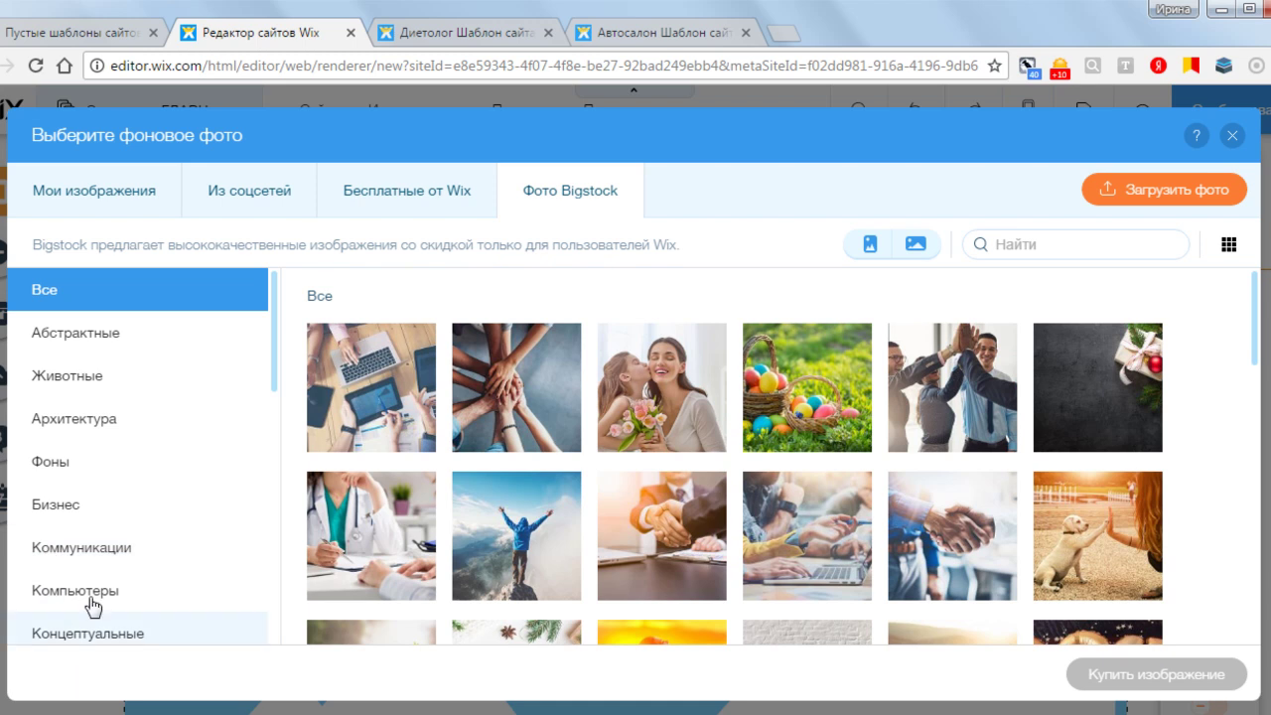
{"action": "mouse_move", "coordinate": [376, 387]}
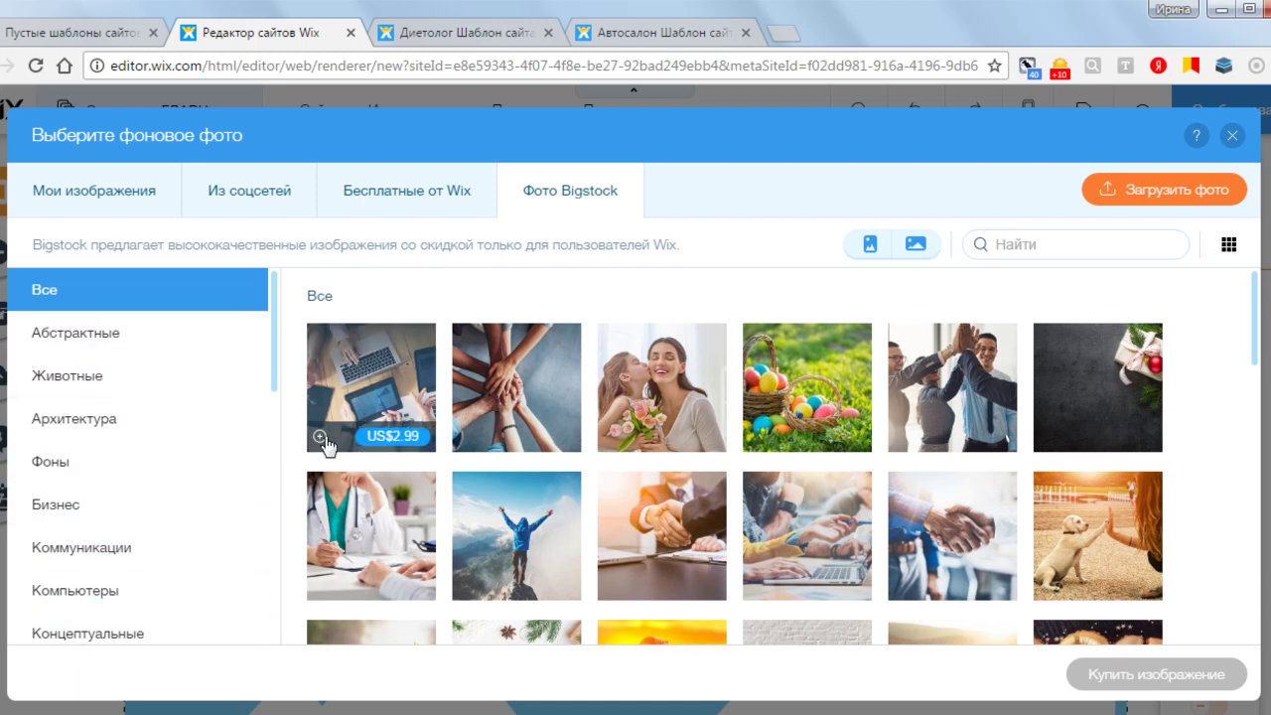
{"action": "mouse_move", "coordinate": [820, 380]}
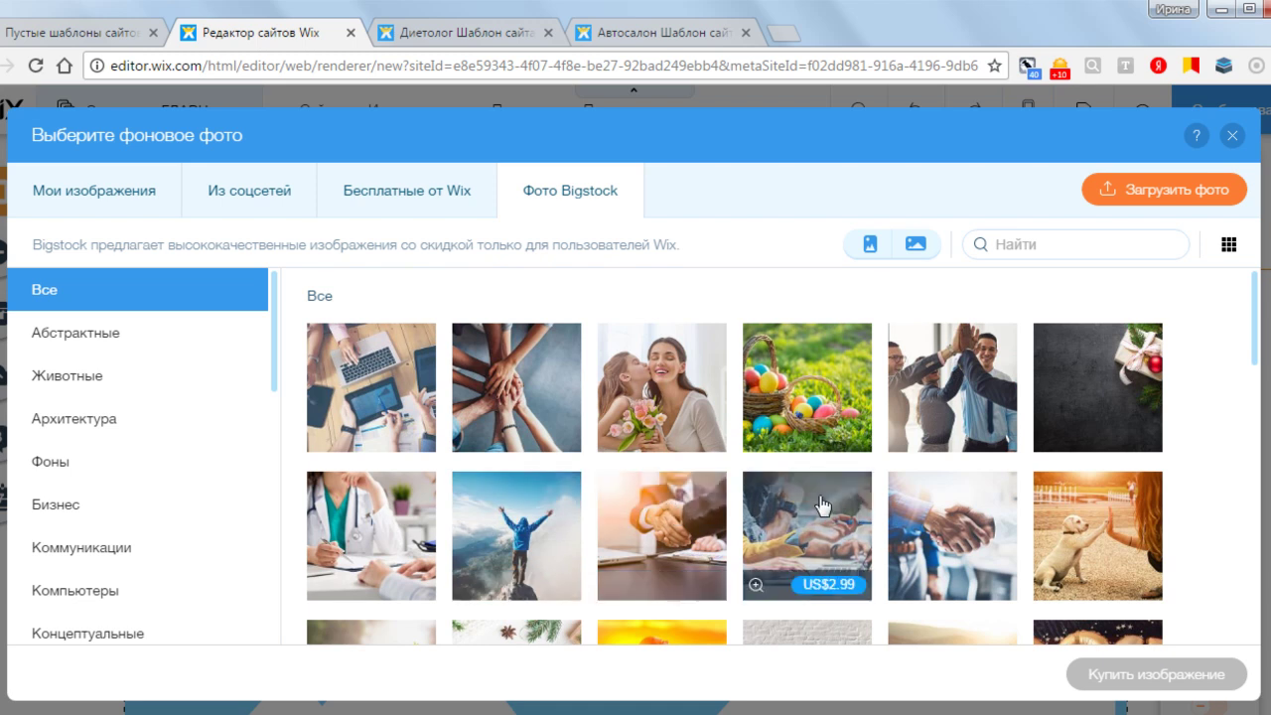
{"action": "left_click", "coordinate": [1233, 139]}
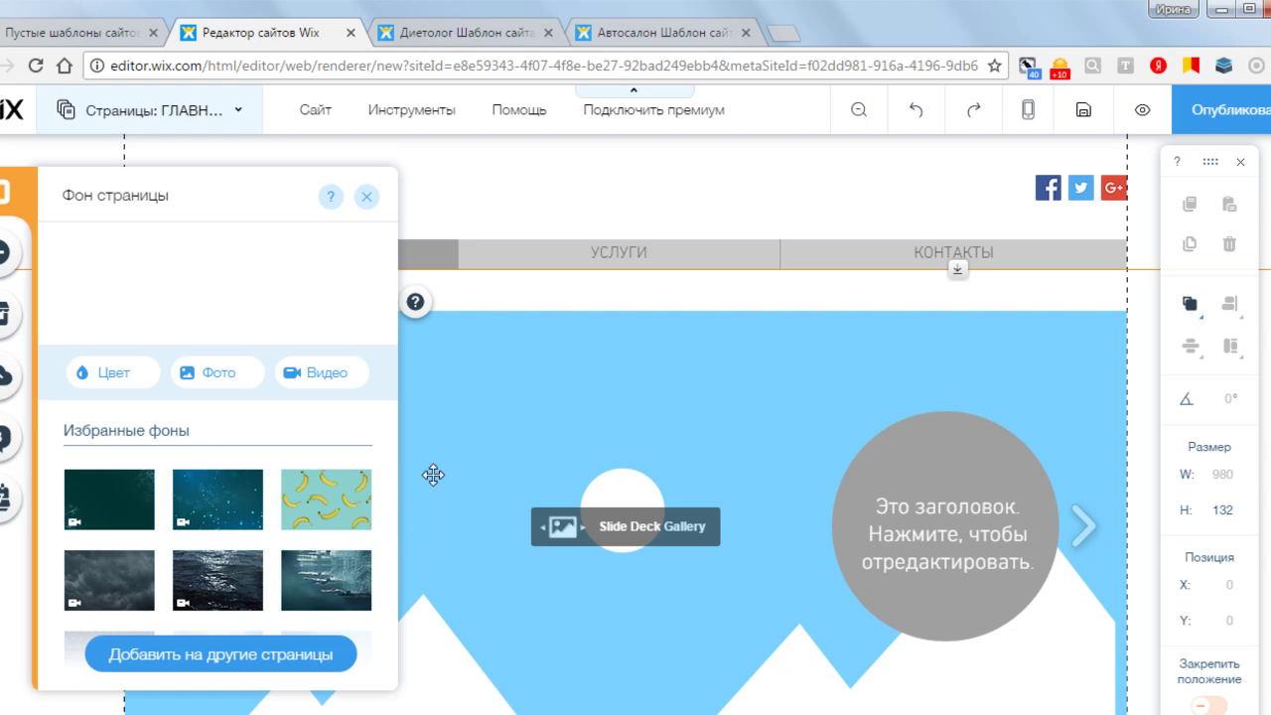
Step: Browse the free Wix background videos, including the Абстрактные and Бизнес categories, and close the background video selection
{"action": "left_click", "coordinate": [333, 386]}
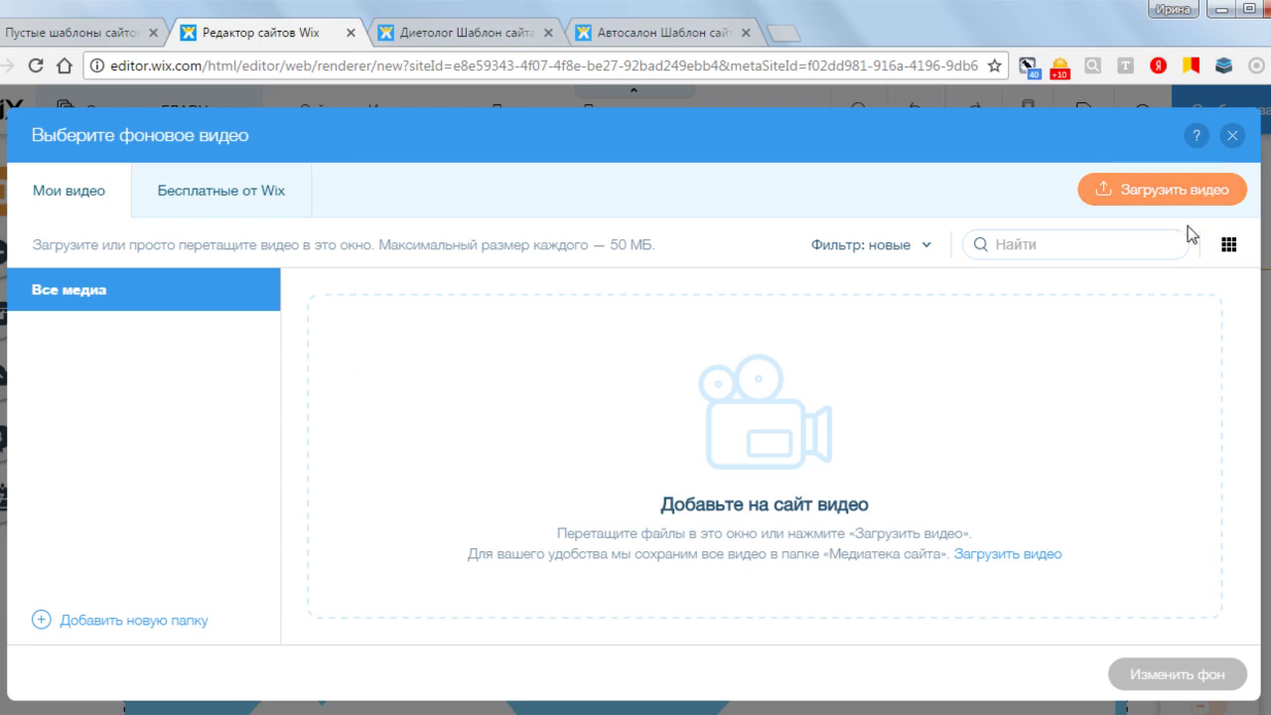
{"action": "left_click", "coordinate": [192, 202]}
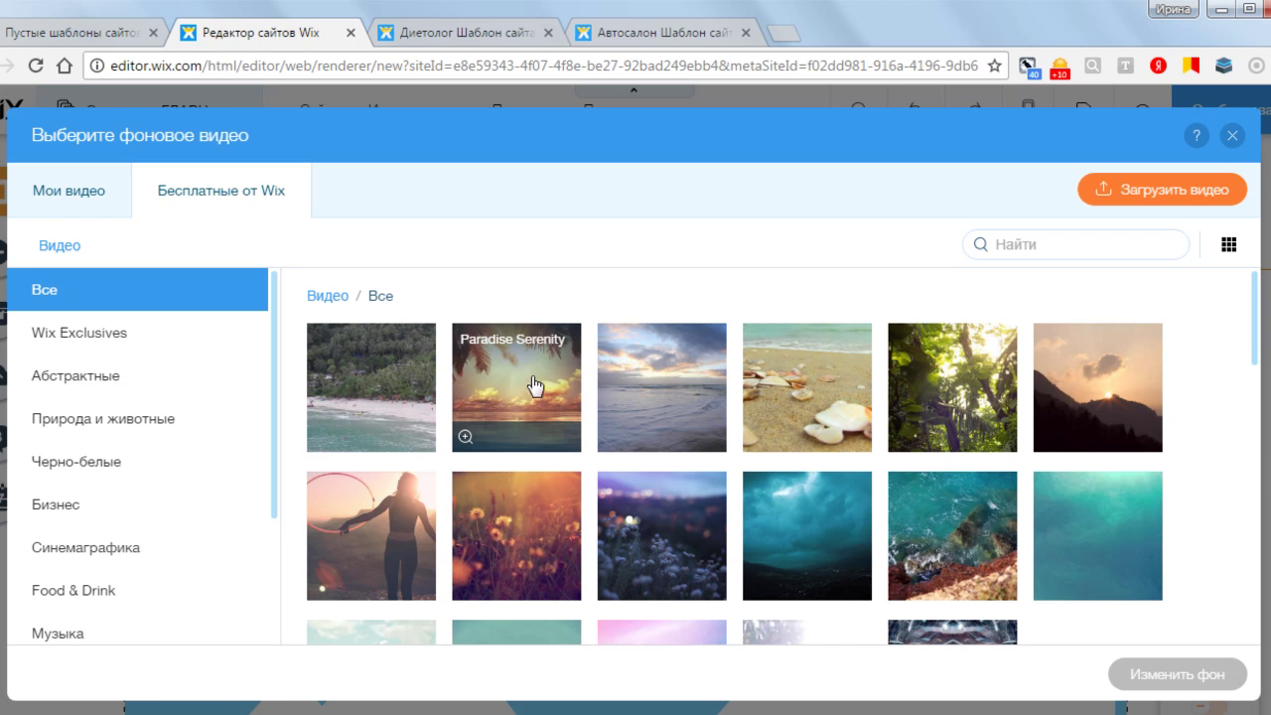
{"action": "left_click", "coordinate": [77, 380]}
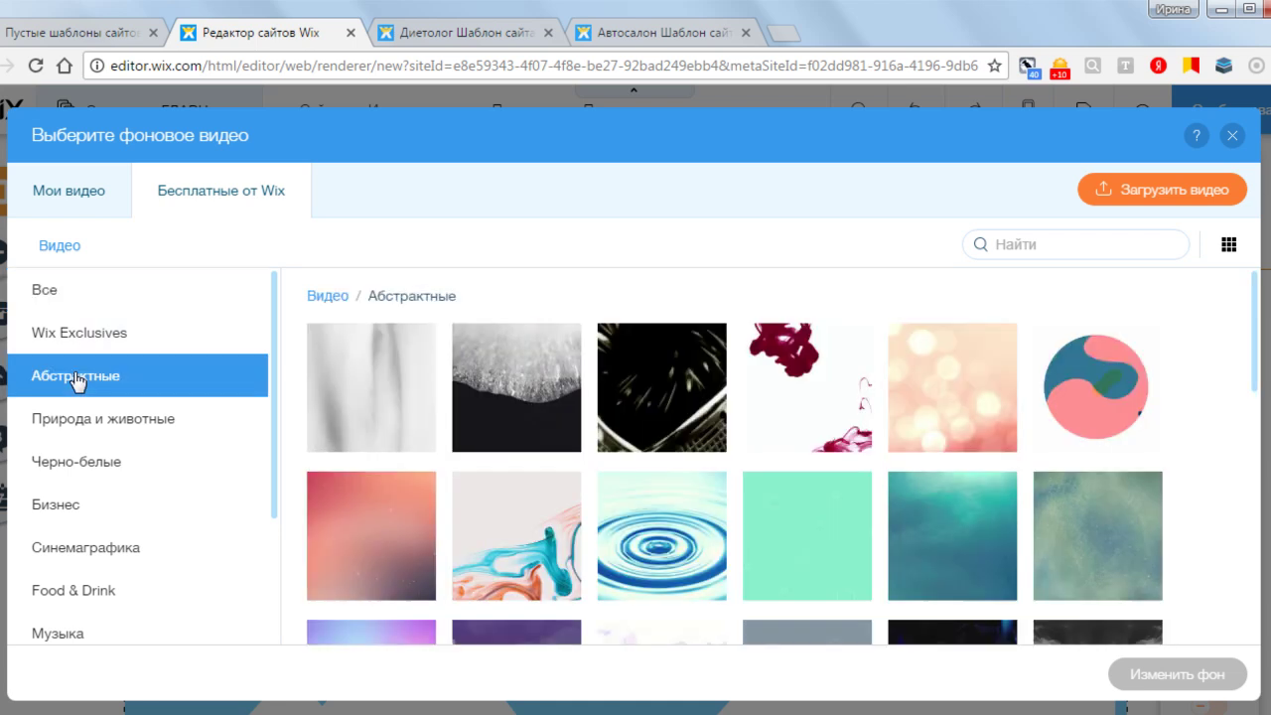
{"action": "left_click", "coordinate": [68, 509]}
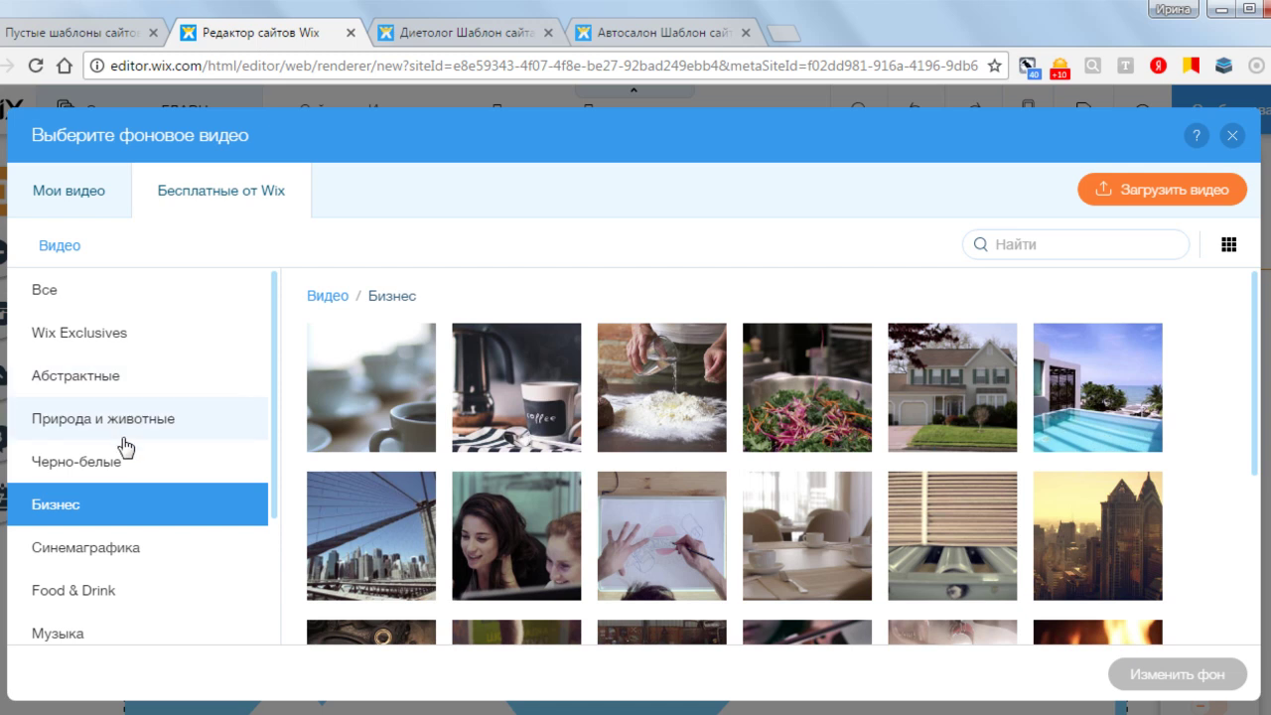
{"action": "left_click", "coordinate": [1232, 135]}
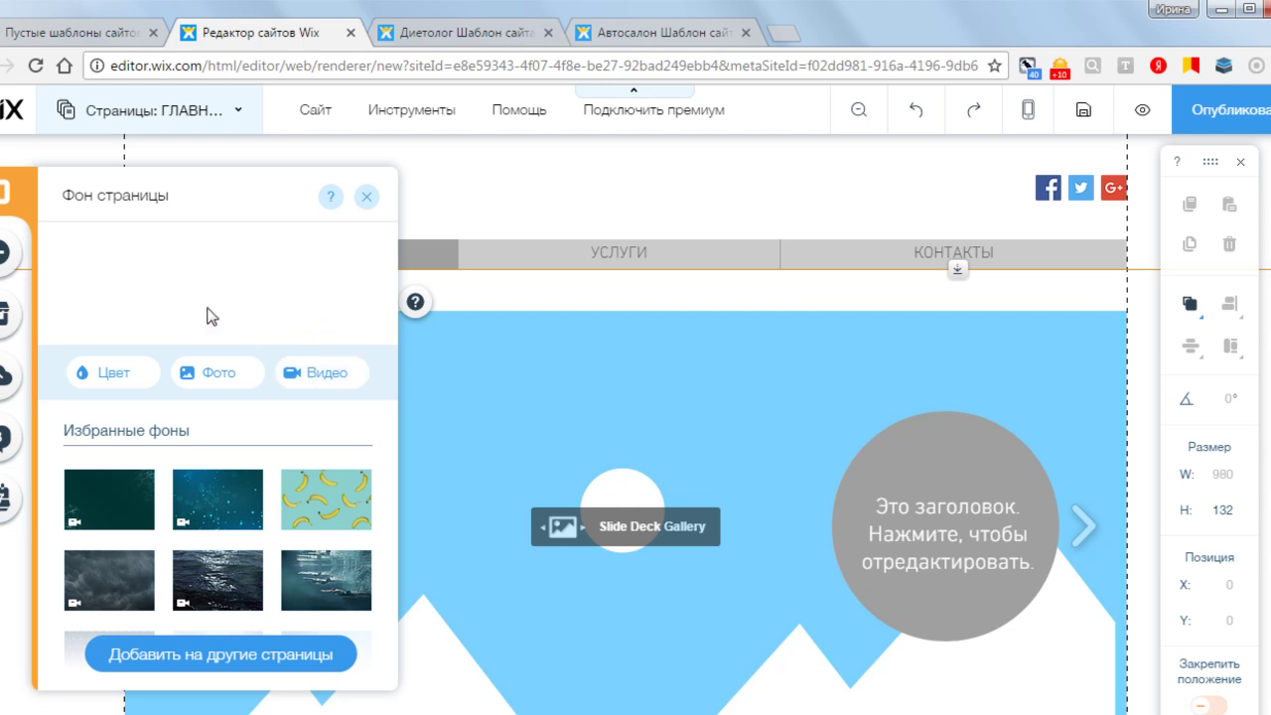
Step: Browse the Избранные фоны collection, preview the Metronome video background, and close the page background settings
{"action": "scroll", "coordinate": [147, 298], "scroll_direction": "down", "scroll_amount": 1}
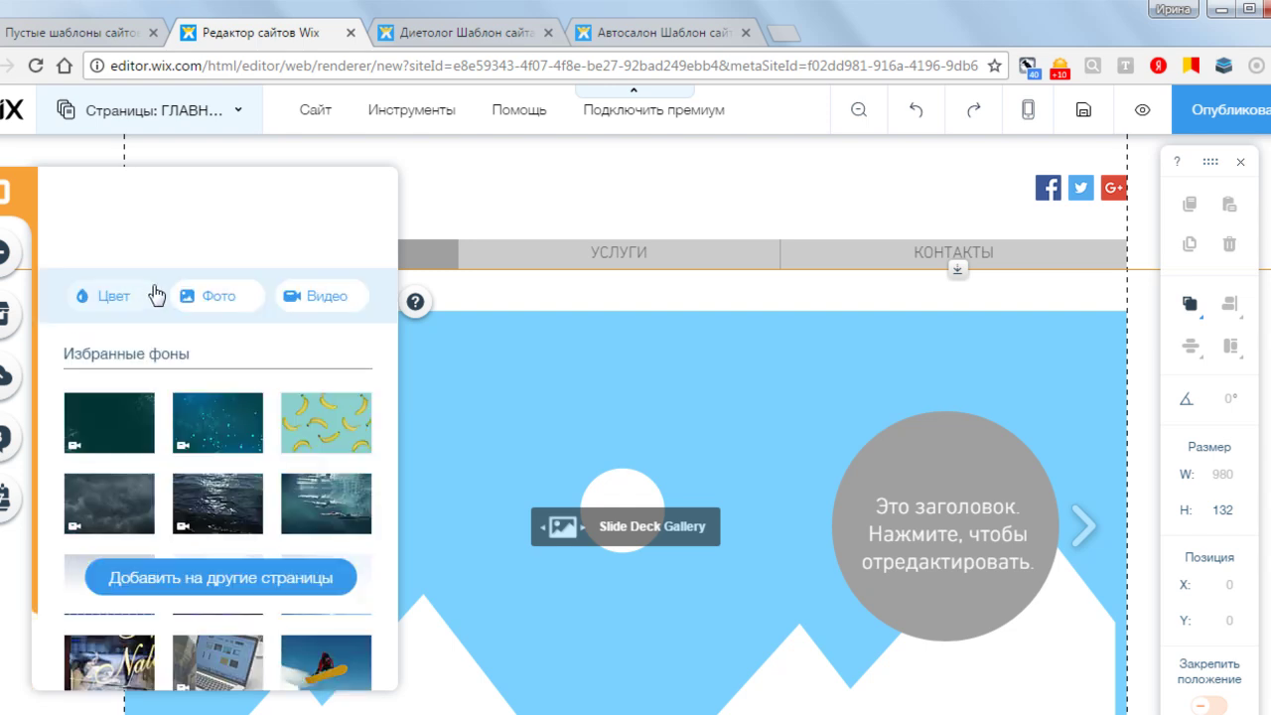
{"action": "scroll", "coordinate": [198, 352], "scroll_direction": "down", "scroll_amount": 5}
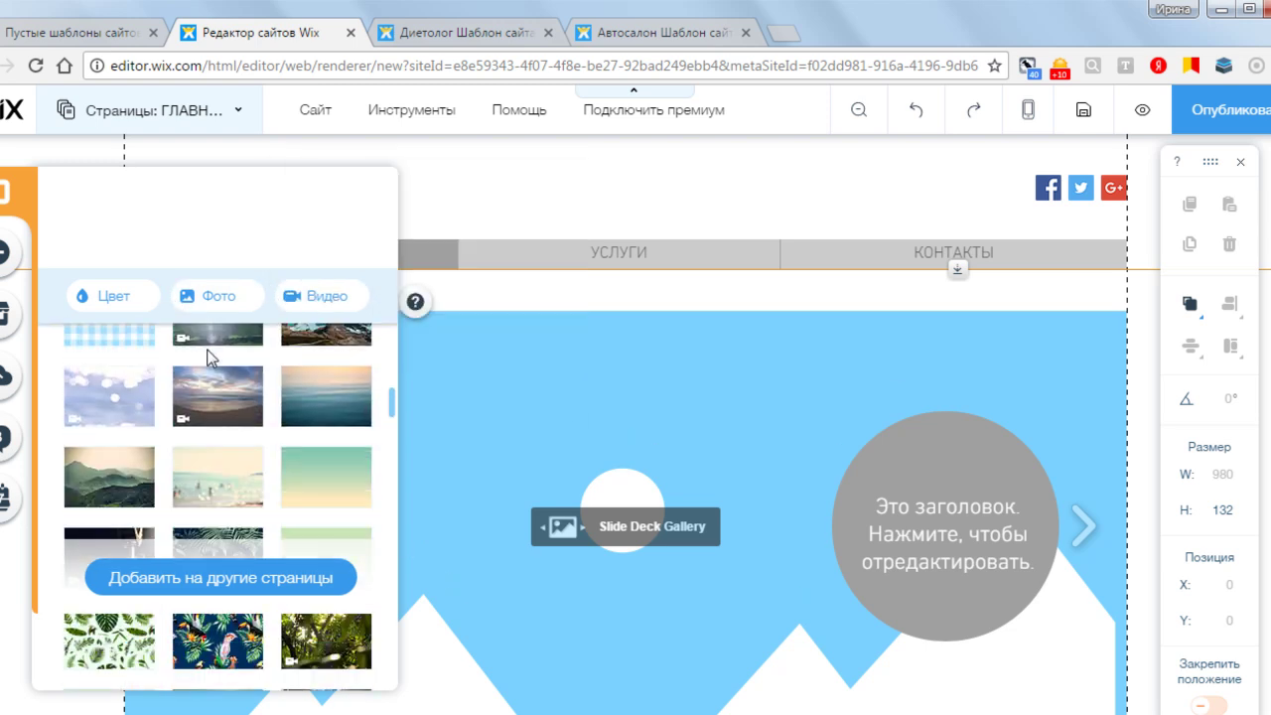
{"action": "scroll", "coordinate": [209, 358], "scroll_direction": "down", "scroll_amount": 6}
{"action": "scroll", "coordinate": [240, 334], "scroll_direction": "down", "scroll_amount": 8}
{"action": "scroll", "coordinate": [240, 334], "scroll_direction": "down", "scroll_amount": 8}
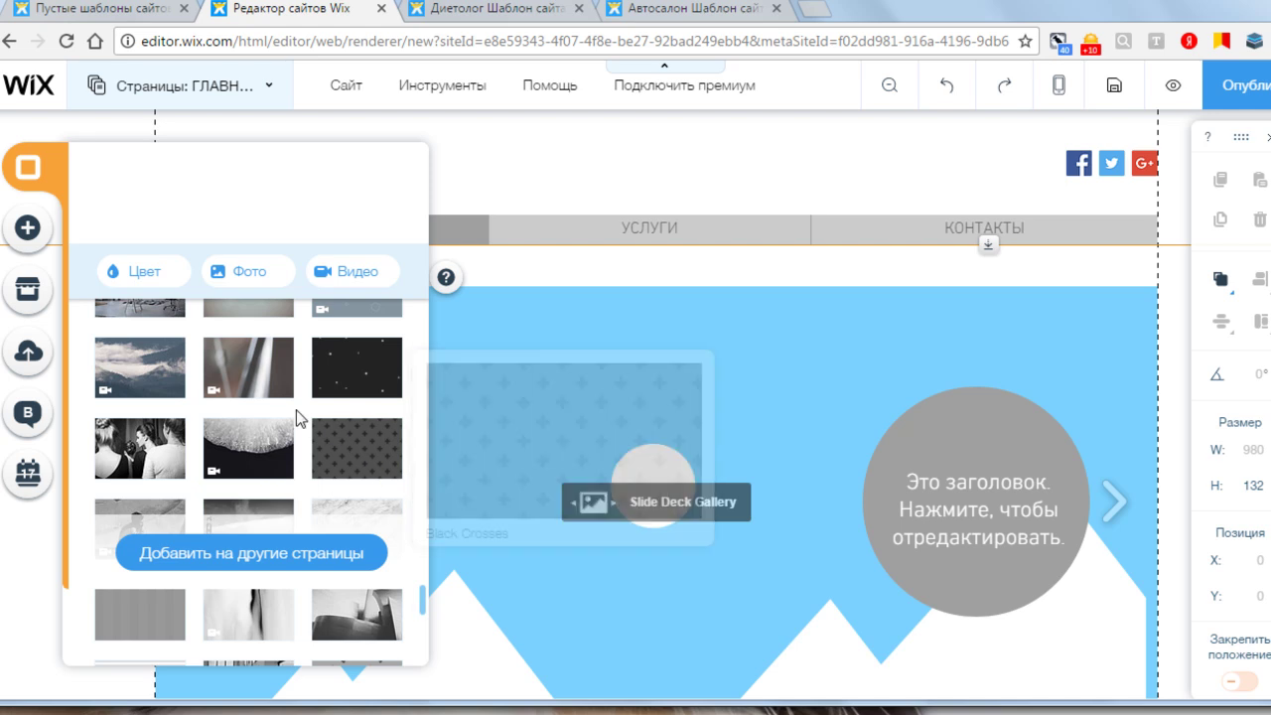
{"action": "mouse_move", "coordinate": [286, 395]}
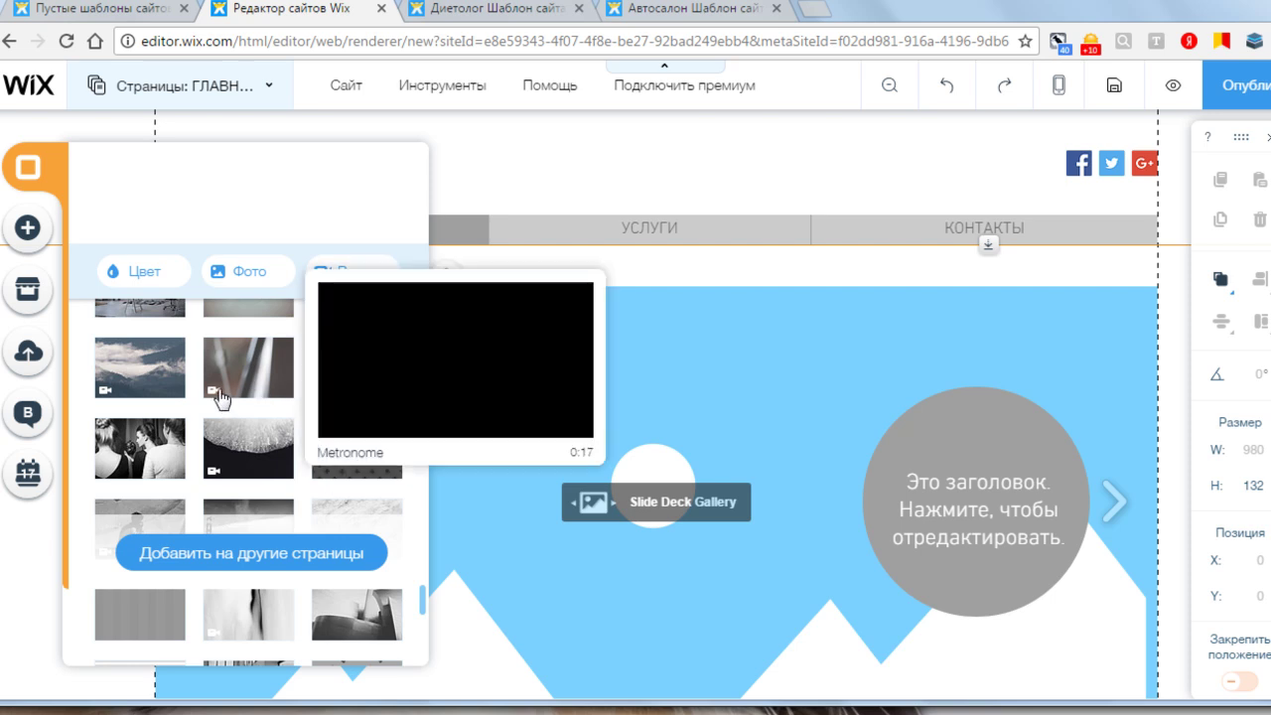
{"action": "mouse_move", "coordinate": [147, 375]}
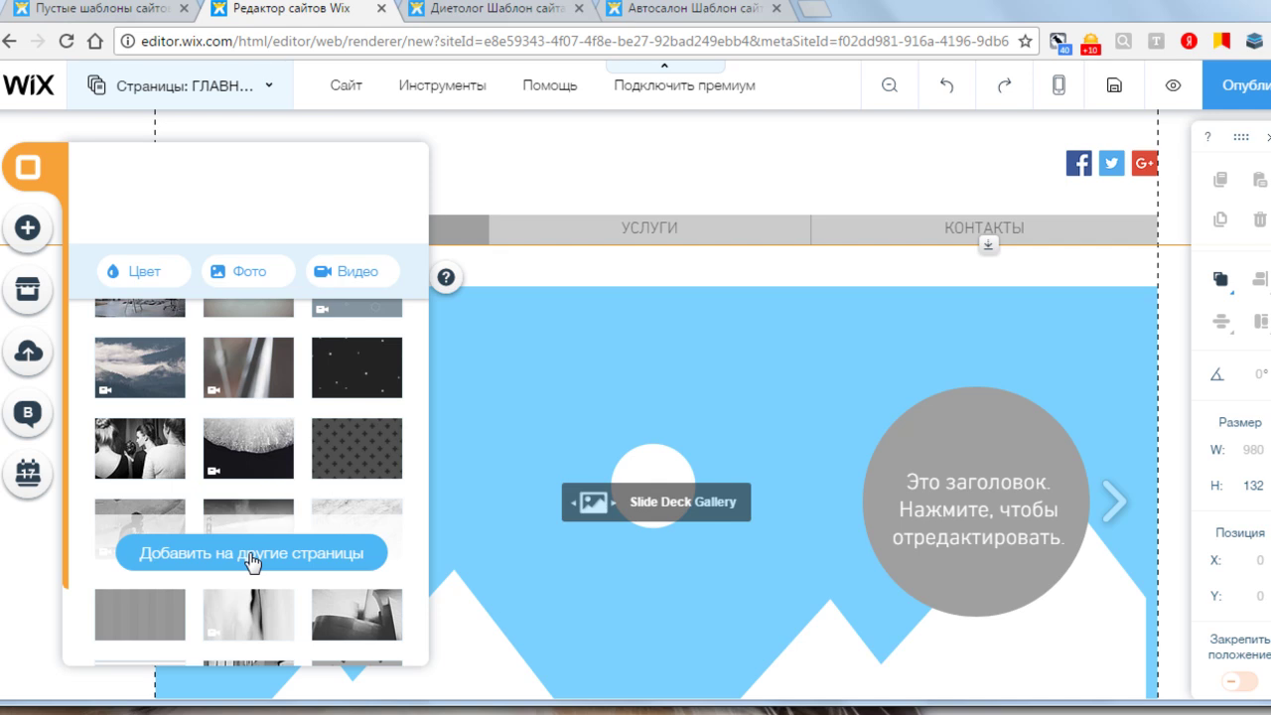
{"action": "mouse_move", "coordinate": [264, 362]}
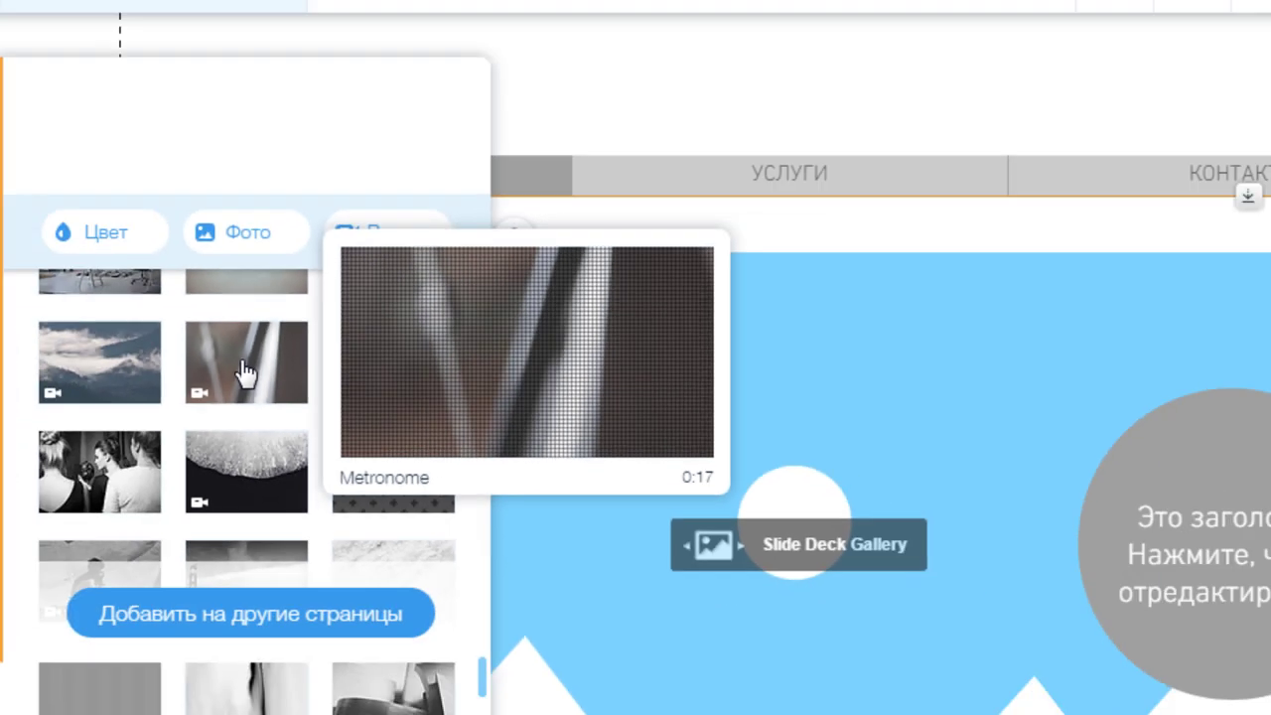
{"action": "left_click", "coordinate": [136, 289]}
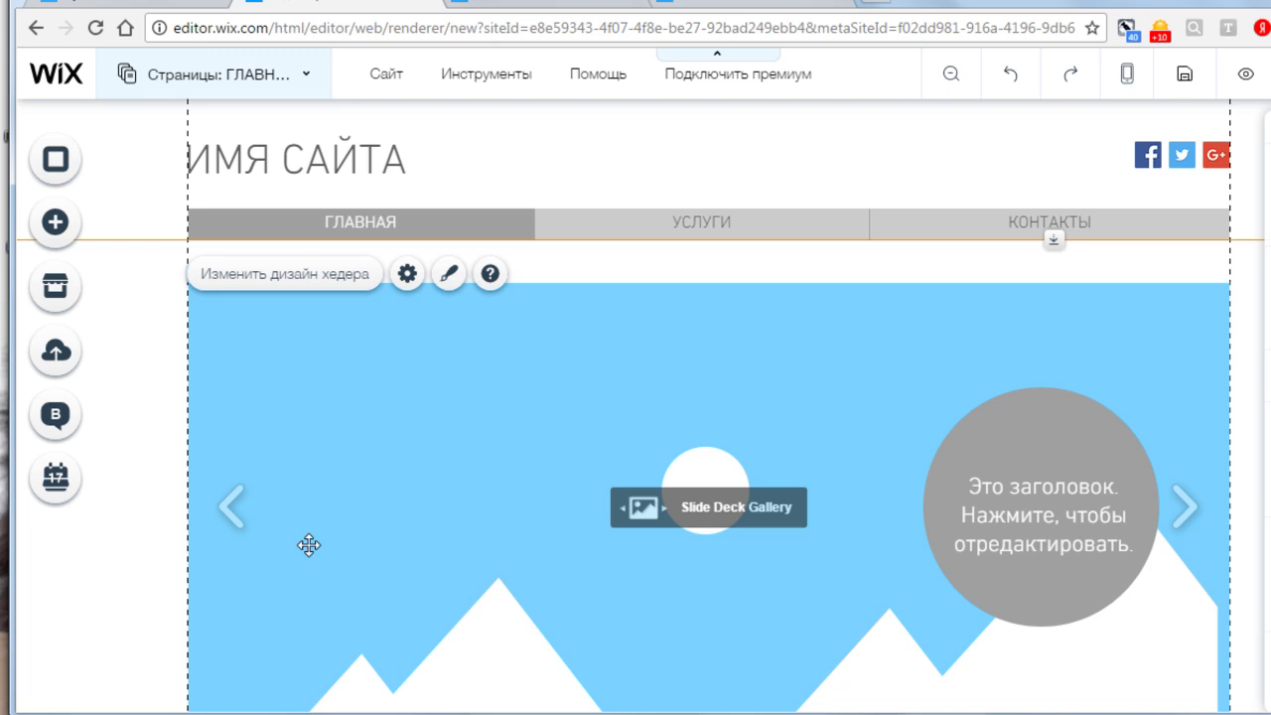
Step: Look over the elements that can be added to the page, including text, galleries, slideshows and buttons
{"action": "left_click", "coordinate": [57, 223]}
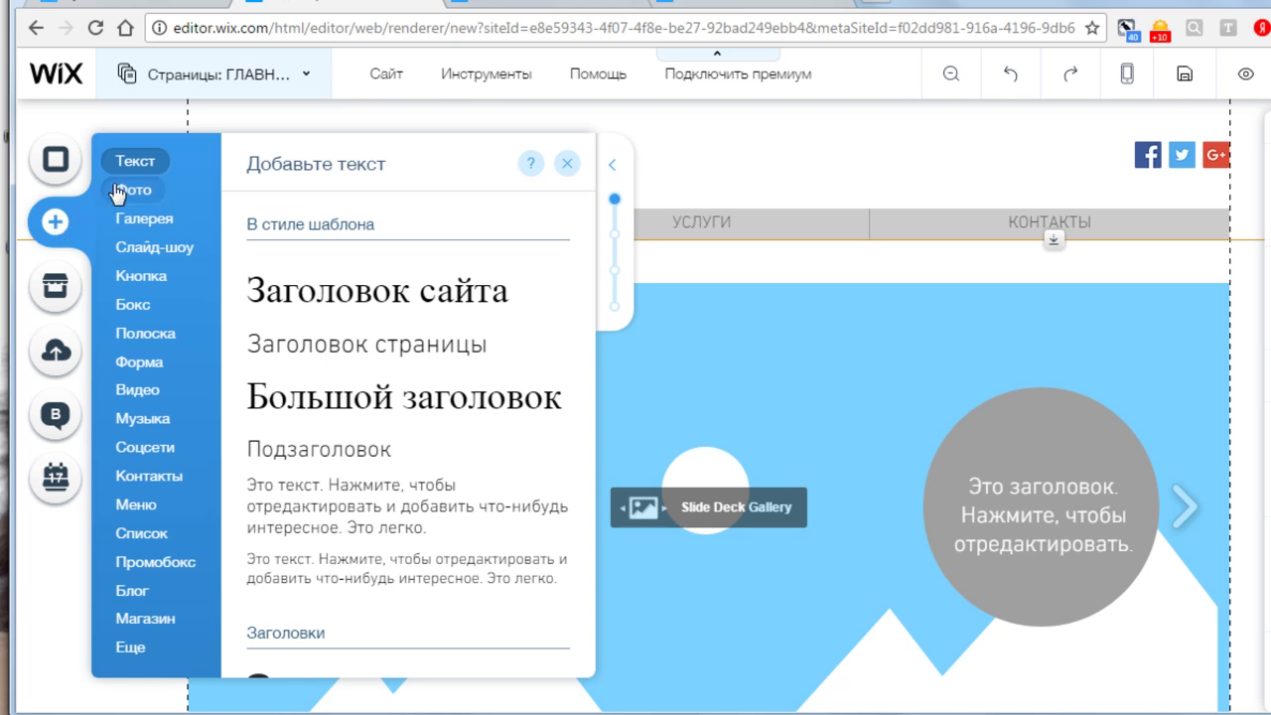
{"action": "mouse_move", "coordinate": [140, 238]}
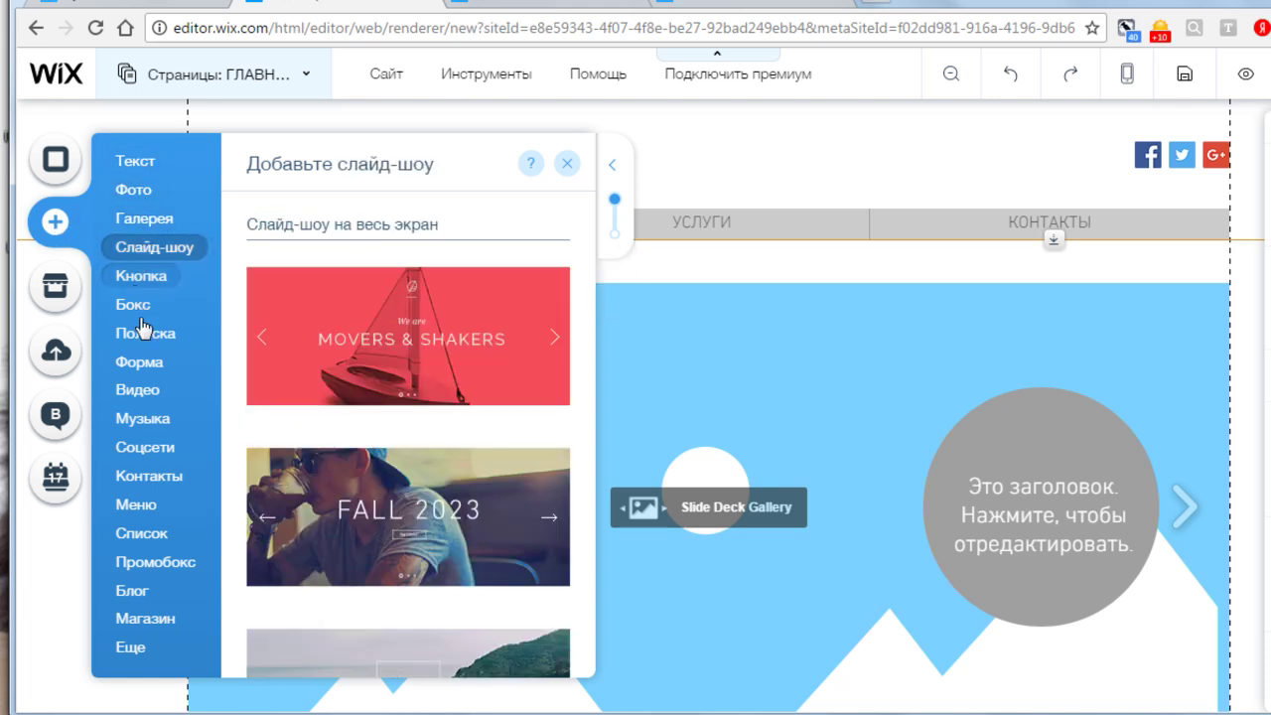
{"action": "mouse_move", "coordinate": [159, 624]}
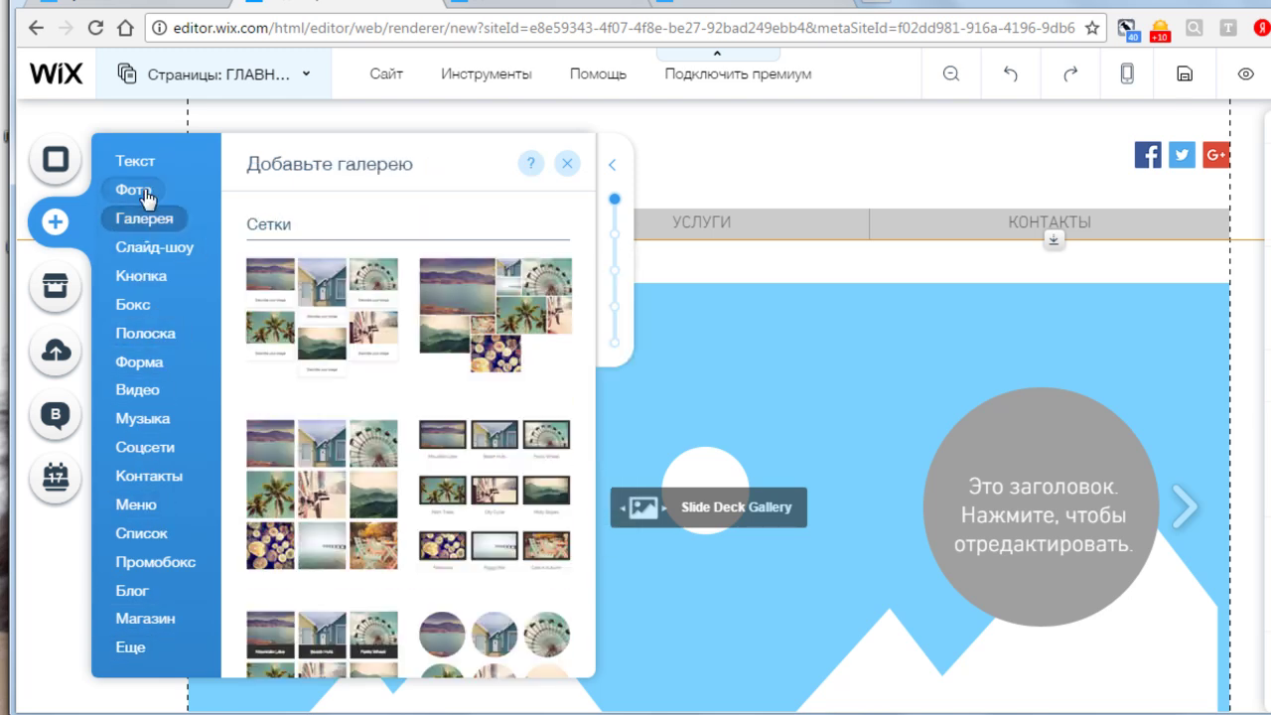
{"action": "mouse_move", "coordinate": [152, 166]}
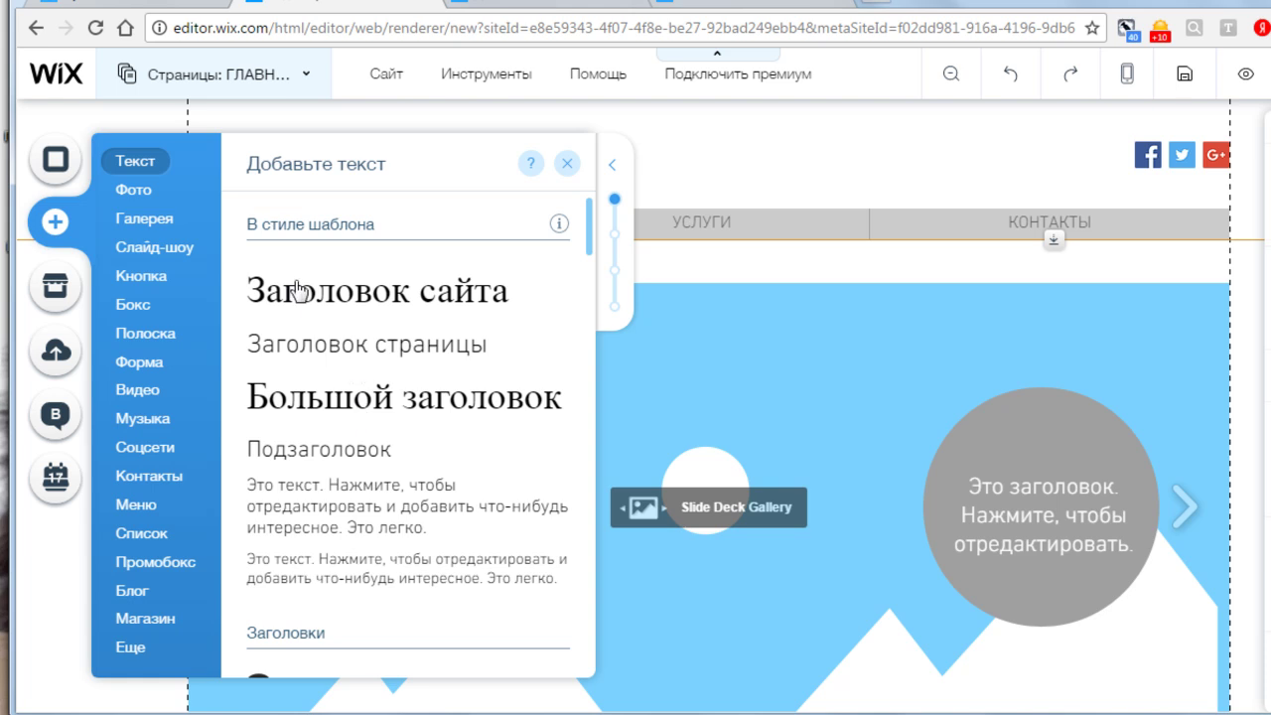
{"action": "left_click", "coordinate": [159, 283]}
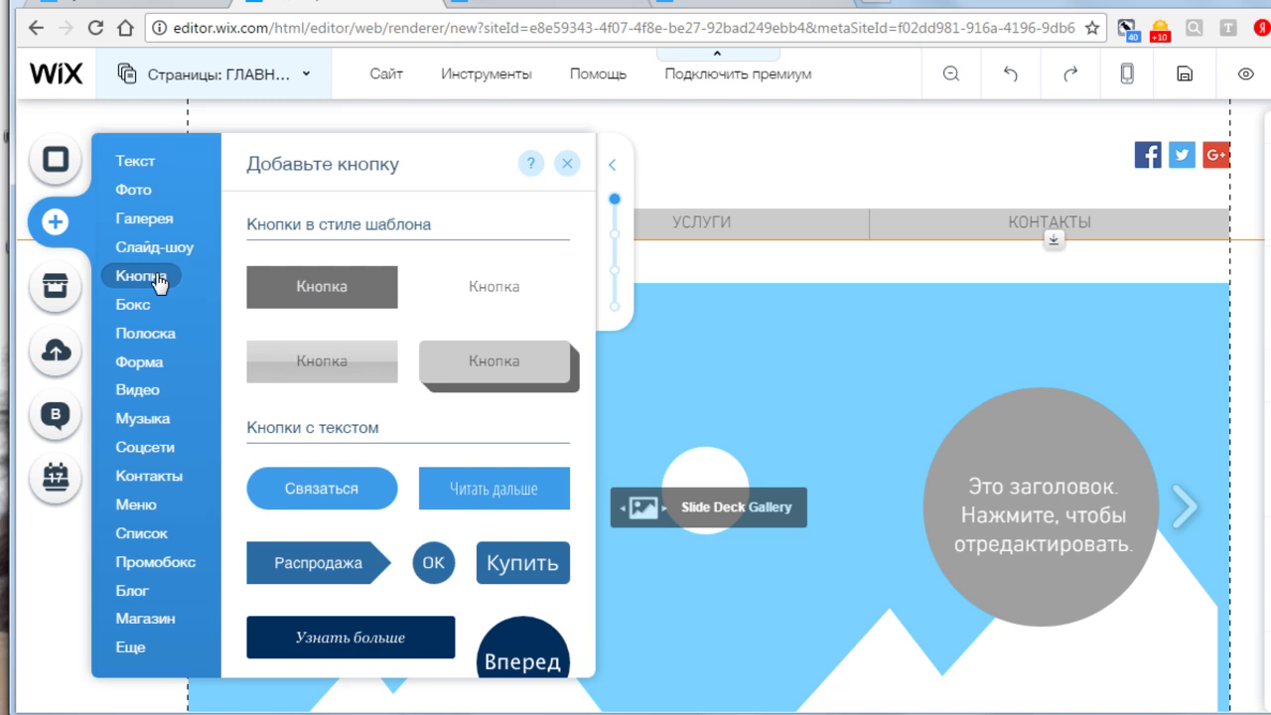
Step: Examine the gallery layouts available to add, from the Сетки designs through to the Панорамы designs
{"action": "left_click", "coordinate": [149, 218]}
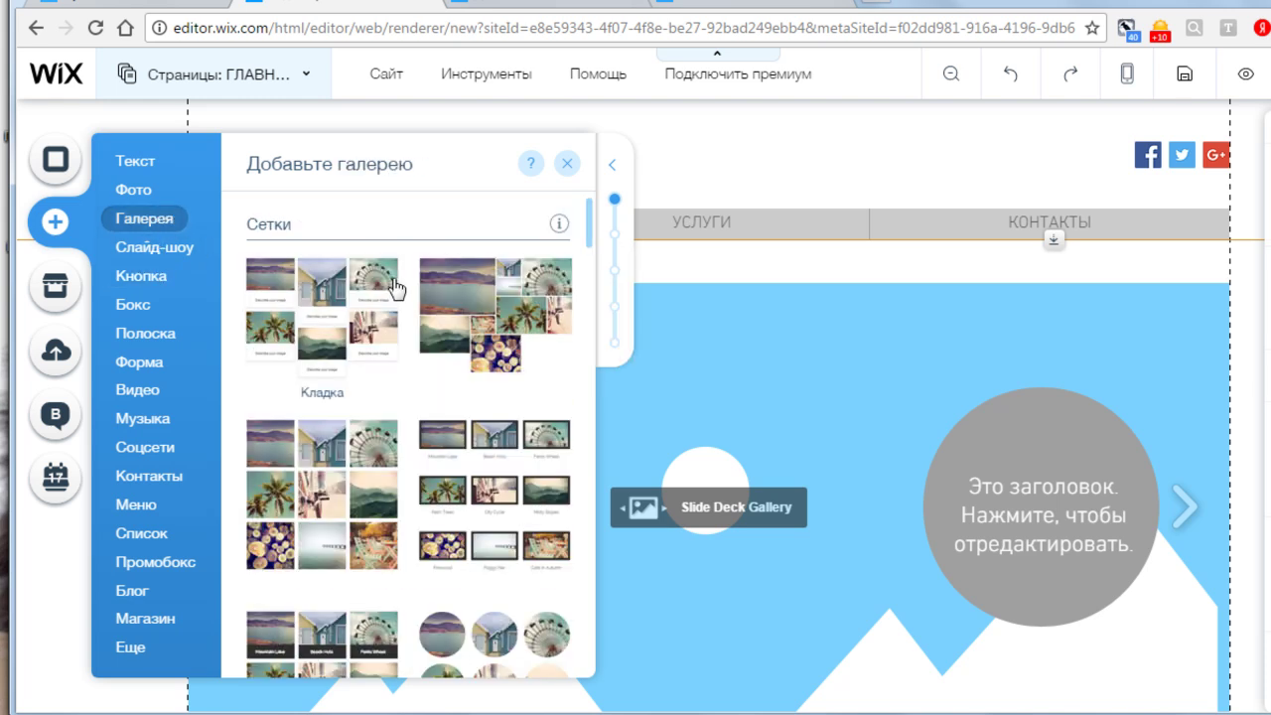
{"action": "scroll", "coordinate": [427, 298], "scroll_direction": "down", "scroll_amount": 5}
{"action": "scroll", "coordinate": [489, 268], "scroll_direction": "down", "scroll_amount": 10}
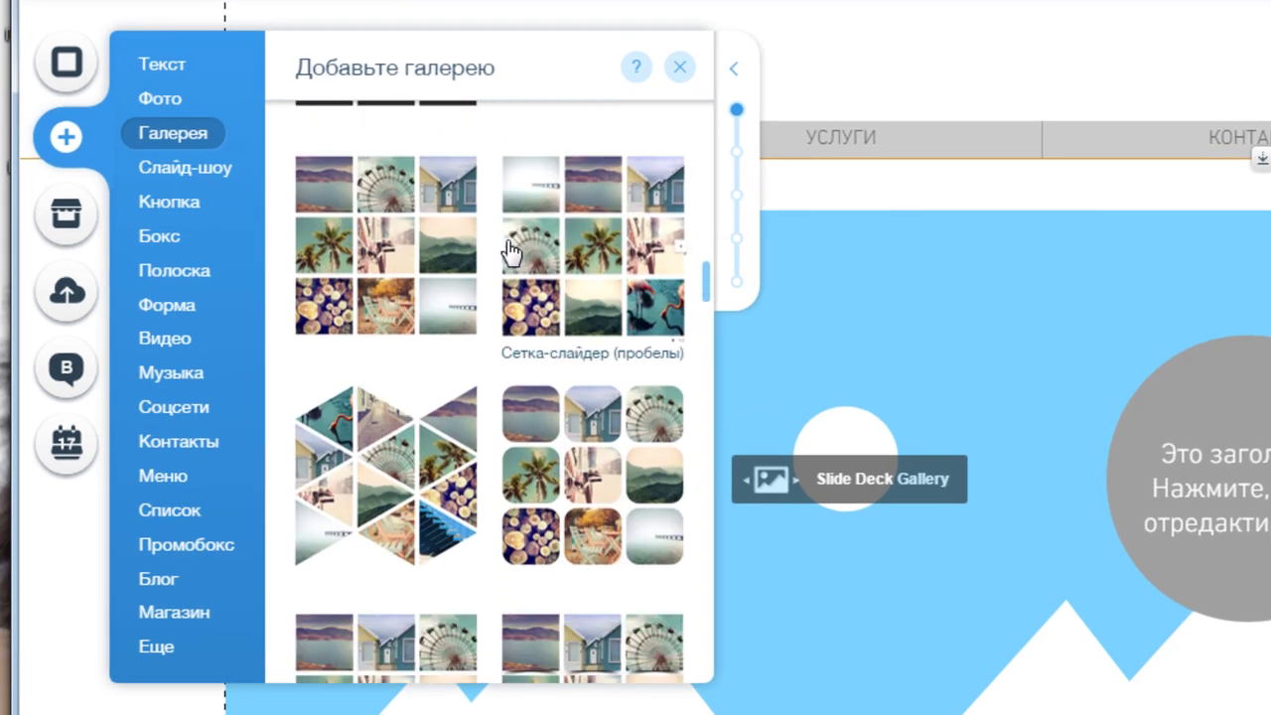
{"action": "scroll", "coordinate": [512, 251], "scroll_direction": "down", "scroll_amount": 8}
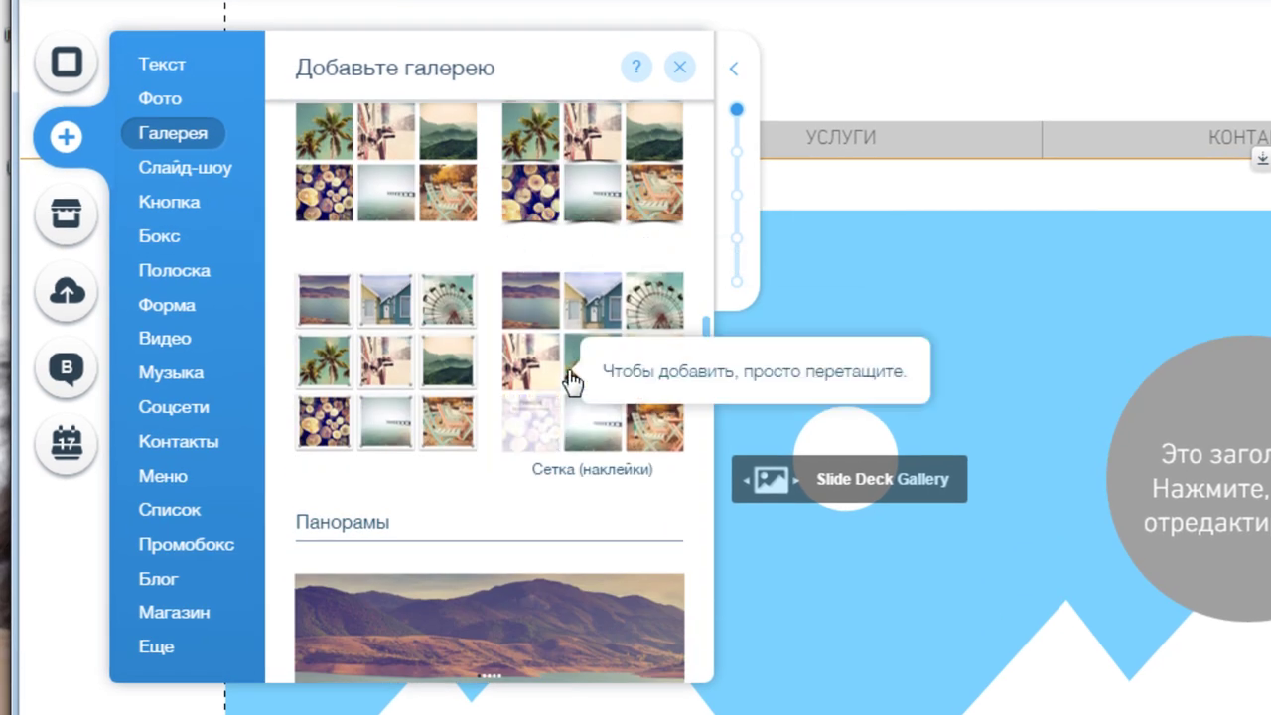
{"action": "scroll", "coordinate": [546, 362], "scroll_direction": "down", "scroll_amount": 2}
{"action": "scroll", "coordinate": [546, 363], "scroll_direction": "down", "scroll_amount": 2}
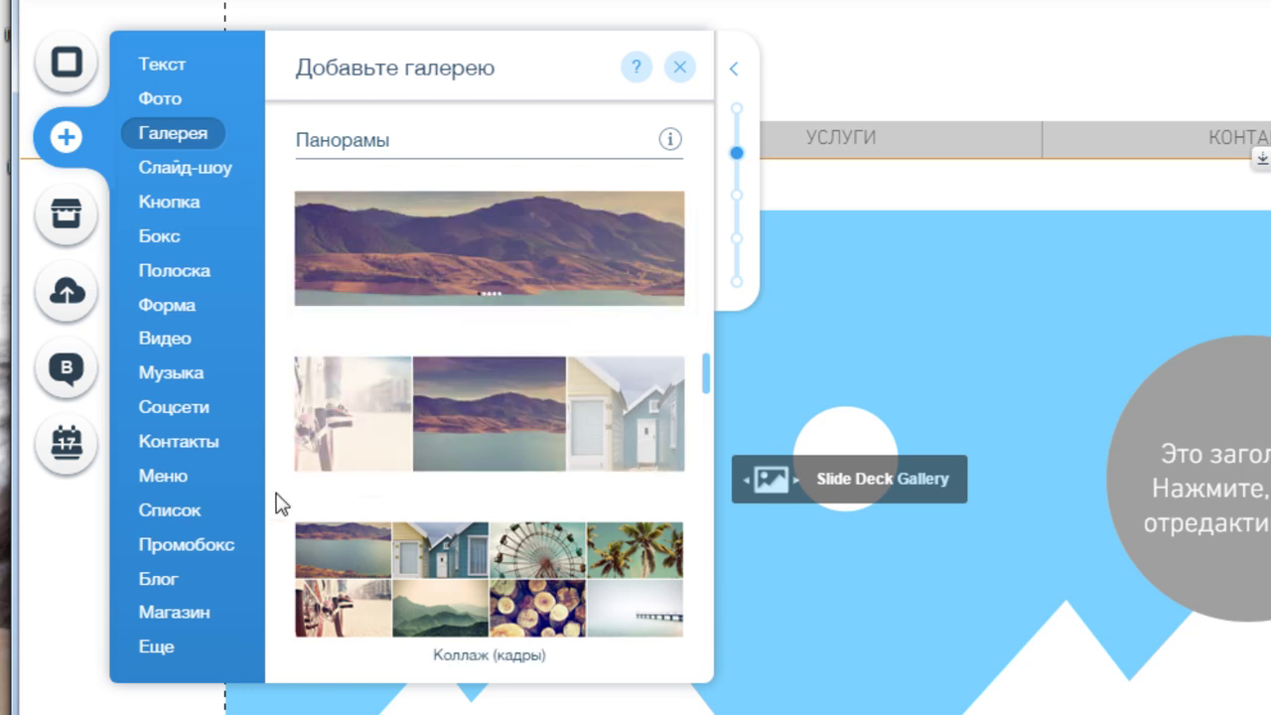
Step: Examine the video elements available to add, including the single-video players, Wix Video and the related apps
{"action": "left_click", "coordinate": [173, 339]}
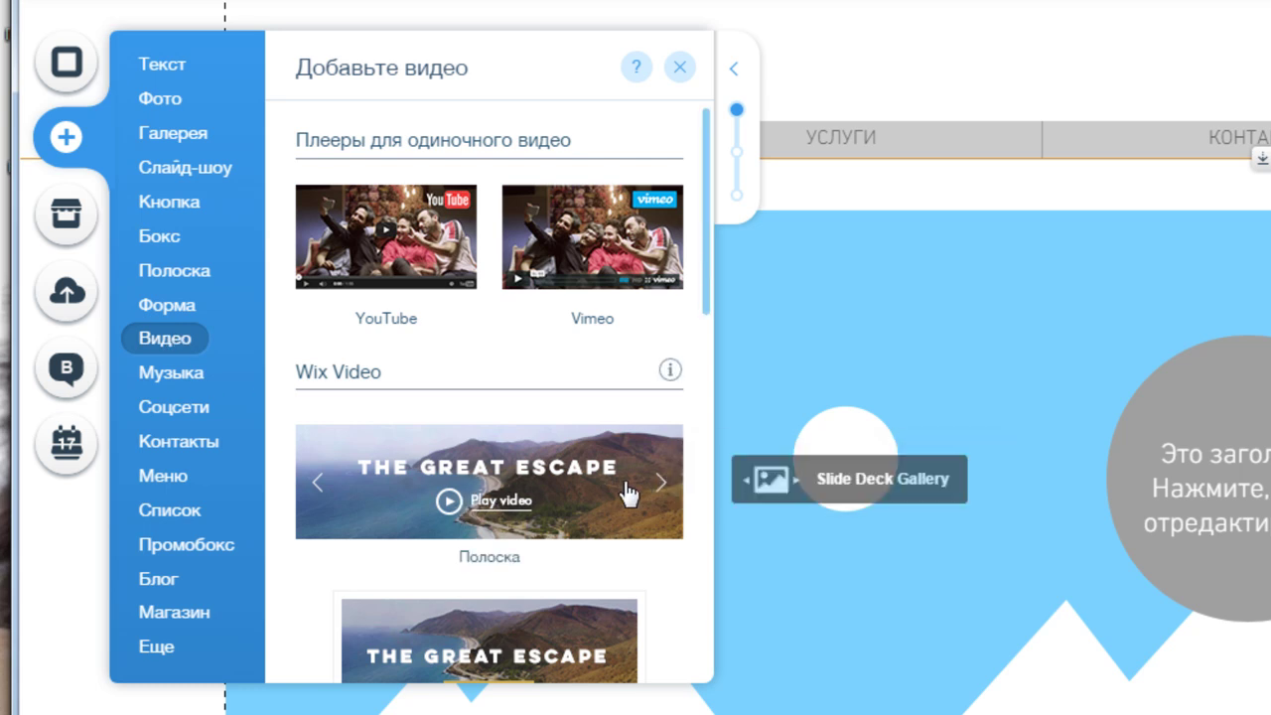
{"action": "scroll", "coordinate": [595, 477], "scroll_direction": "down", "scroll_amount": 3}
{"action": "scroll", "coordinate": [593, 475], "scroll_direction": "down", "scroll_amount": 4}
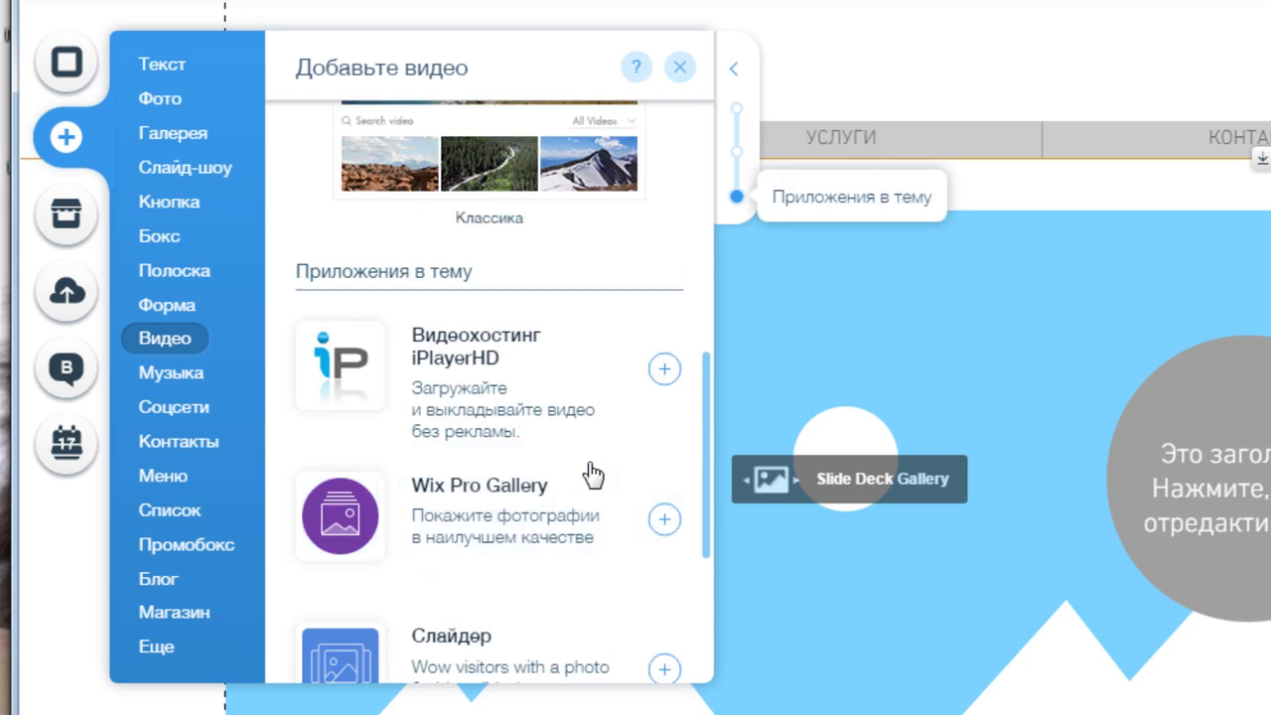
{"action": "scroll", "coordinate": [592, 474], "scroll_direction": "down", "scroll_amount": 2}
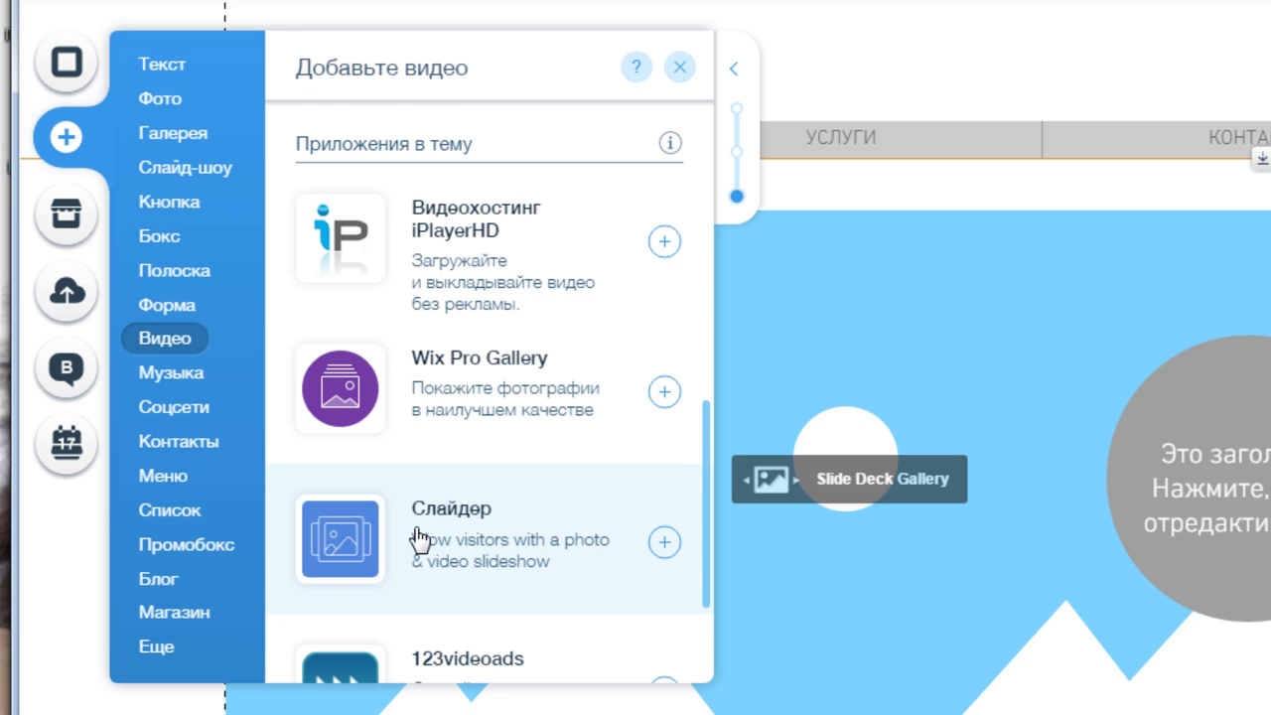
Step: Review the menu and list elements available to add, dismissing the save reminder without saving
{"action": "left_click", "coordinate": [186, 481]}
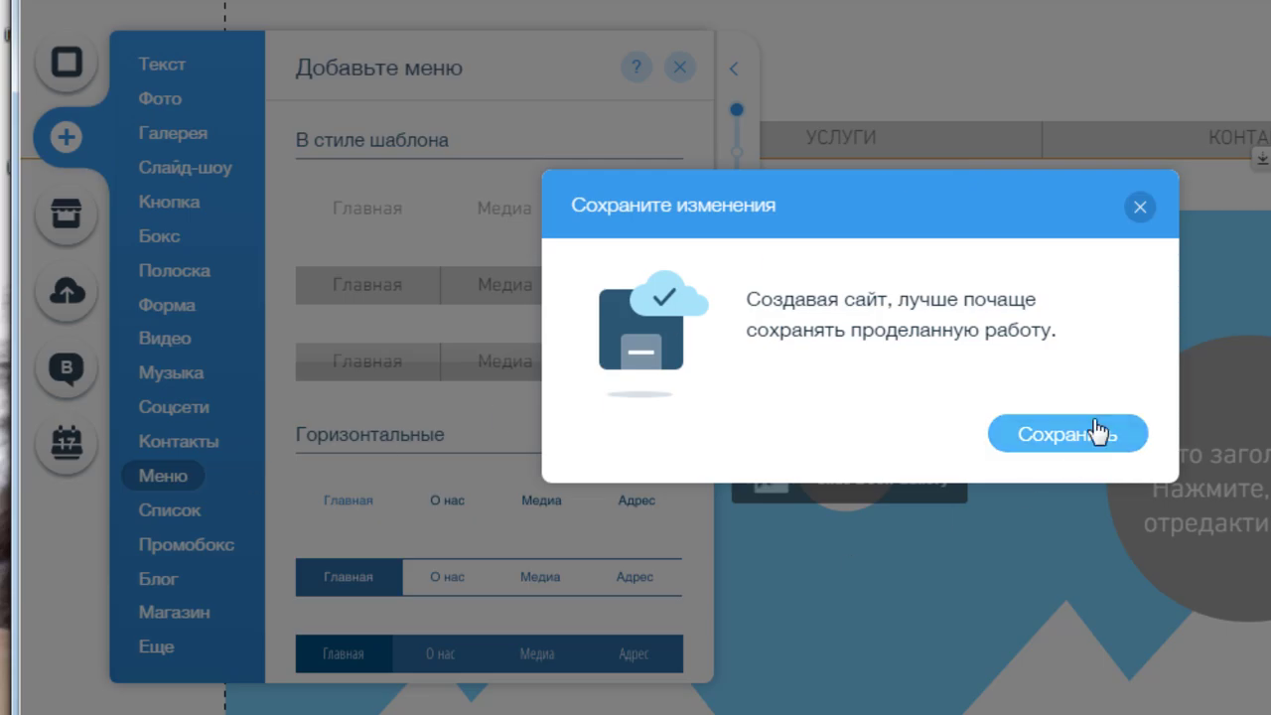
{"action": "left_click", "coordinate": [1141, 208]}
{"action": "left_click", "coordinate": [181, 475]}
{"action": "left_click", "coordinate": [168, 512]}
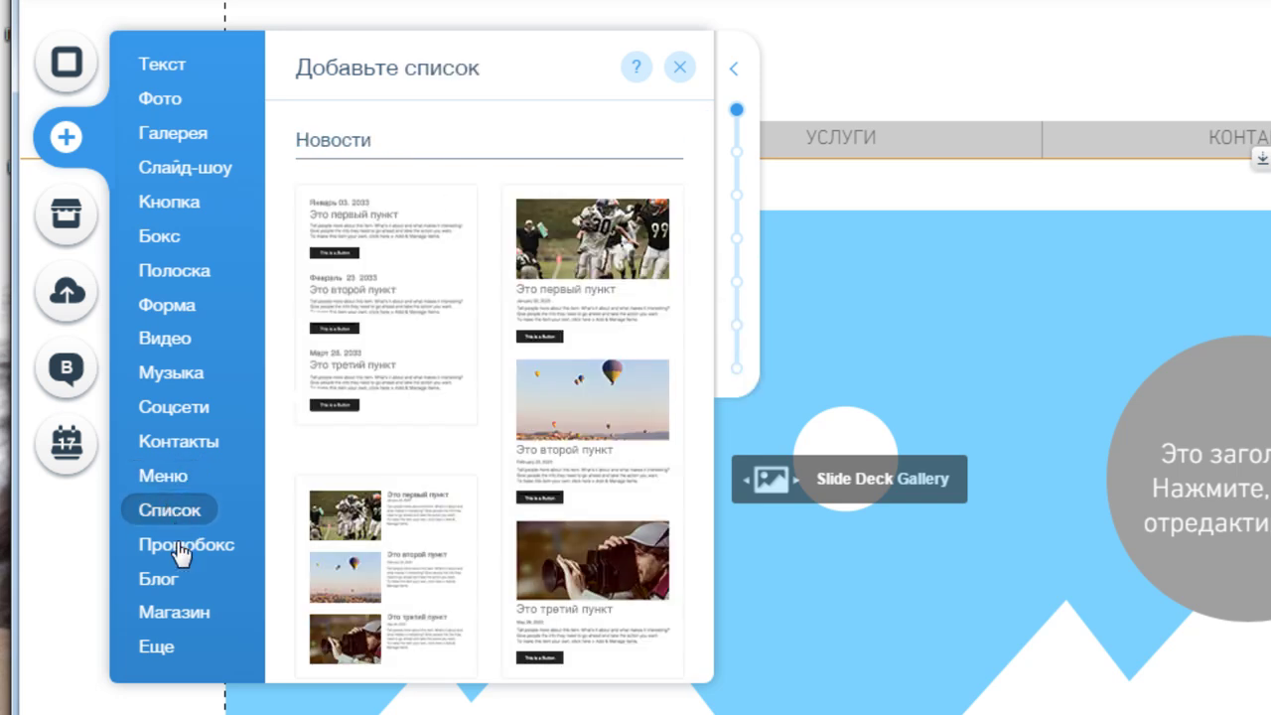
Step: Browse the promobox designs through to Акции, and review the blog layouts and the online shop element
{"action": "left_click", "coordinate": [181, 548]}
{"action": "scroll", "coordinate": [483, 530], "scroll_direction": "down", "scroll_amount": 10}
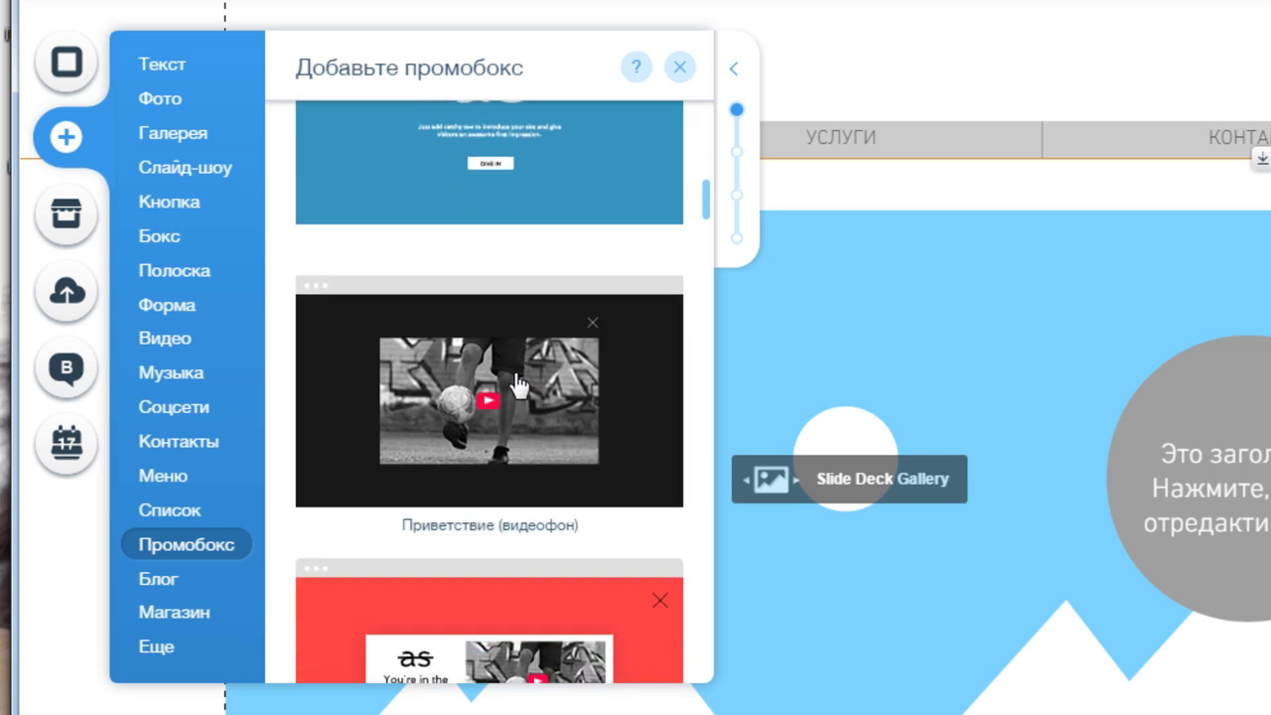
{"action": "scroll", "coordinate": [517, 384], "scroll_direction": "down", "scroll_amount": 10}
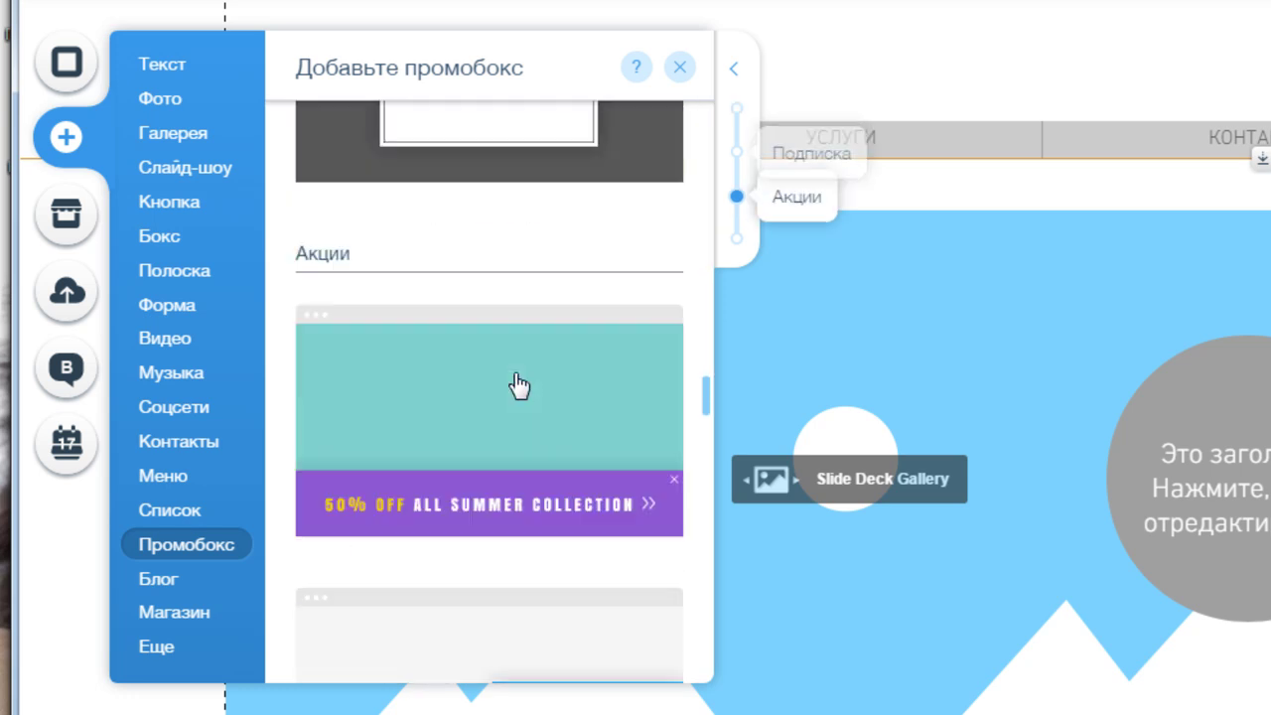
{"action": "left_click", "coordinate": [159, 579]}
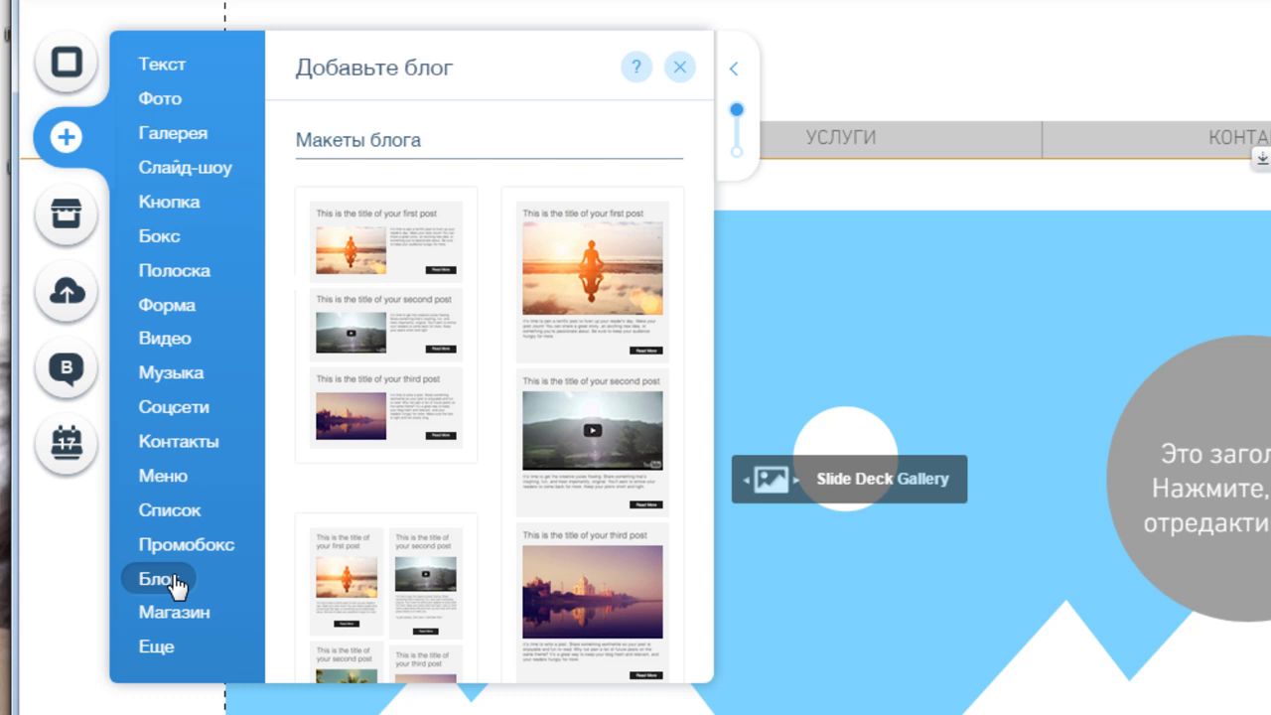
{"action": "left_click", "coordinate": [177, 613]}
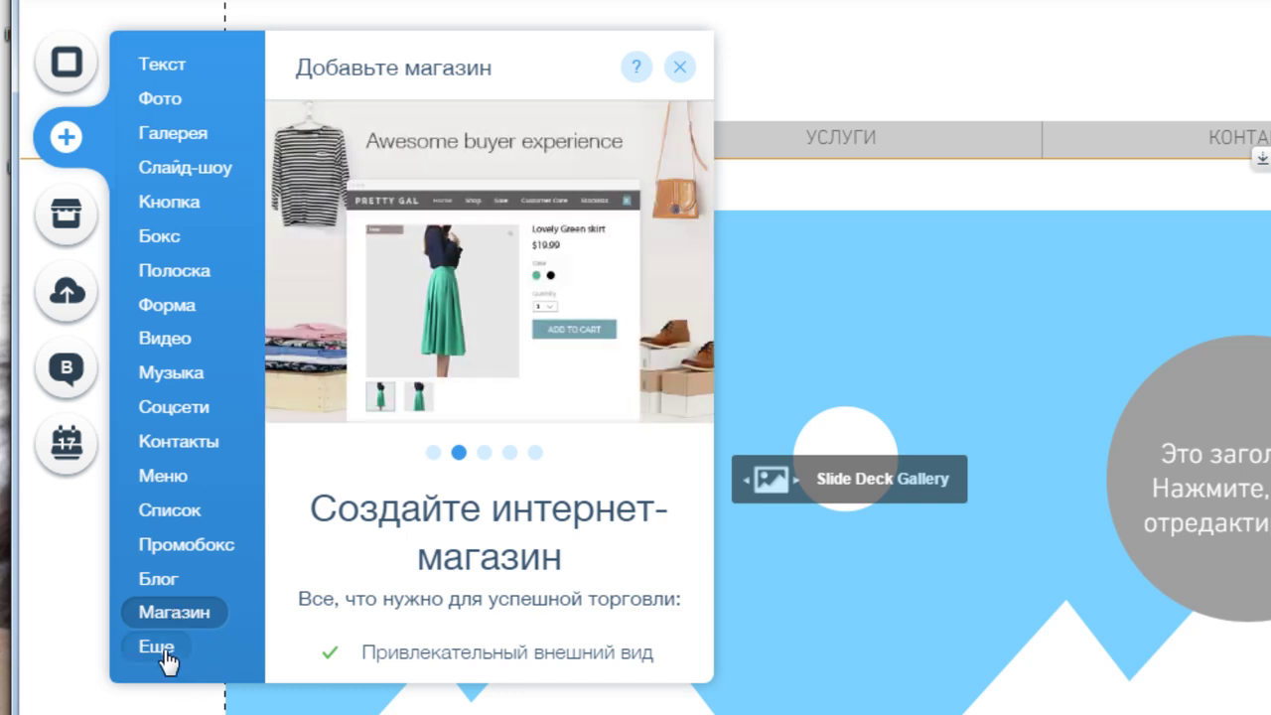
Step: Examine the additional elements, including HTML and Flash, login and PayPal buttons, anchors, anchor menus, document icons and related apps
{"action": "left_click", "coordinate": [167, 660]}
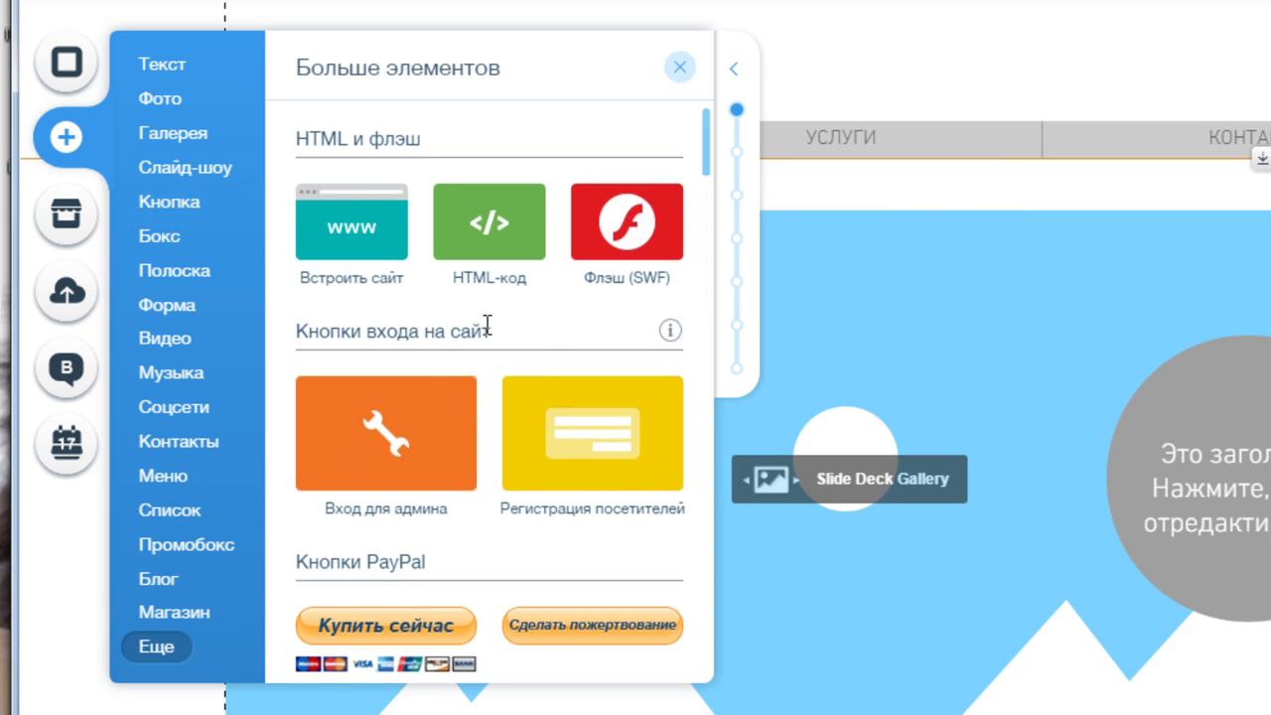
{"action": "scroll", "coordinate": [579, 229], "scroll_direction": "down", "scroll_amount": 5}
{"action": "scroll", "coordinate": [616, 338], "scroll_direction": "up", "scroll_amount": 2}
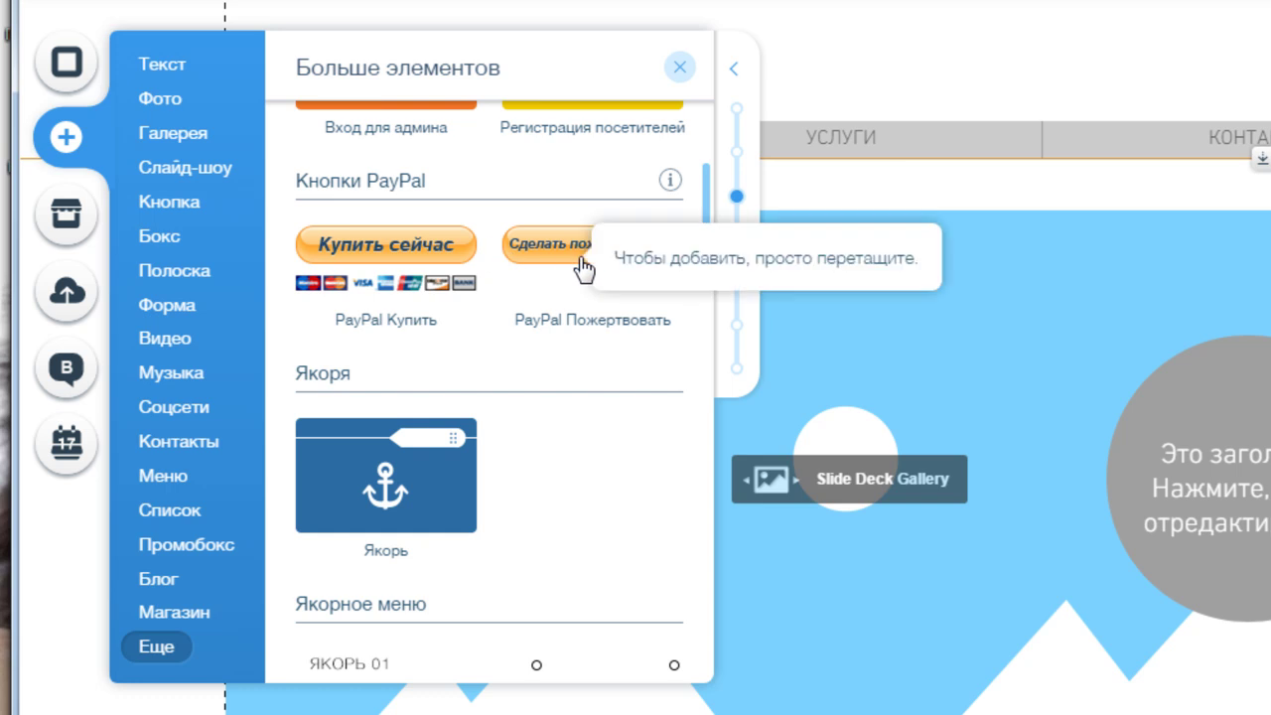
{"action": "scroll", "coordinate": [579, 283], "scroll_direction": "down", "scroll_amount": 7}
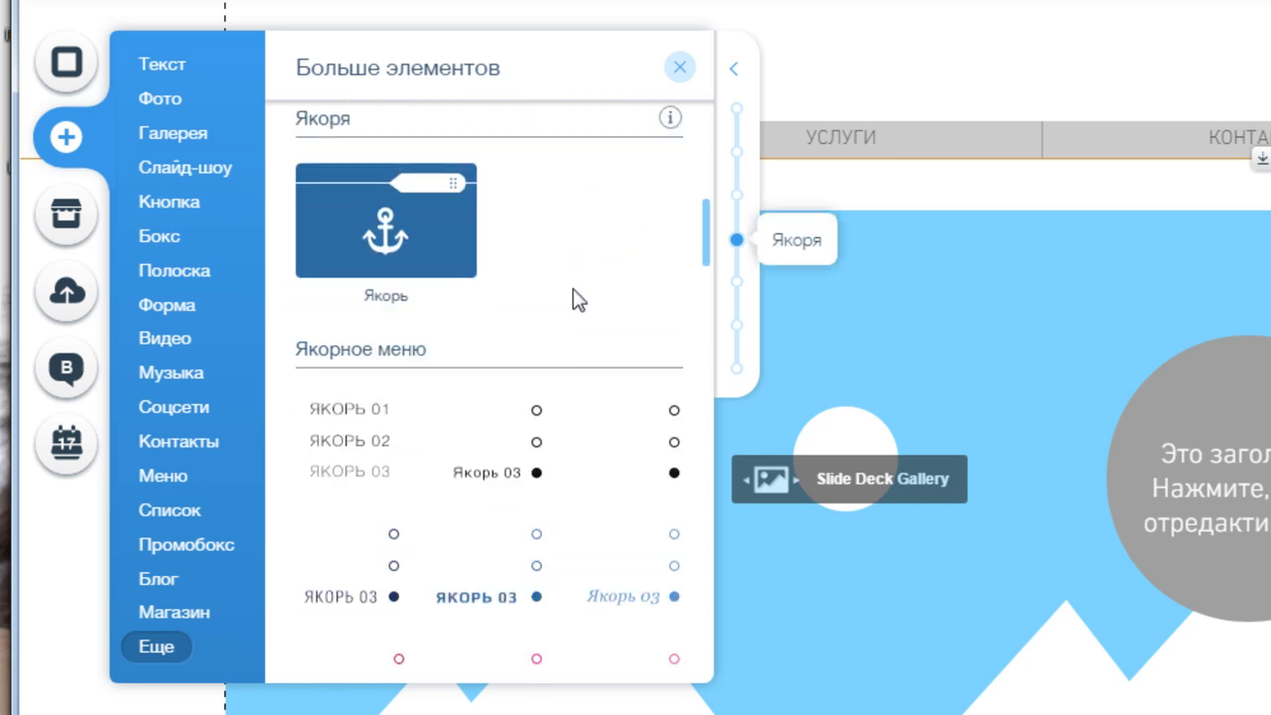
{"action": "scroll", "coordinate": [579, 298], "scroll_direction": "down", "scroll_amount": 5}
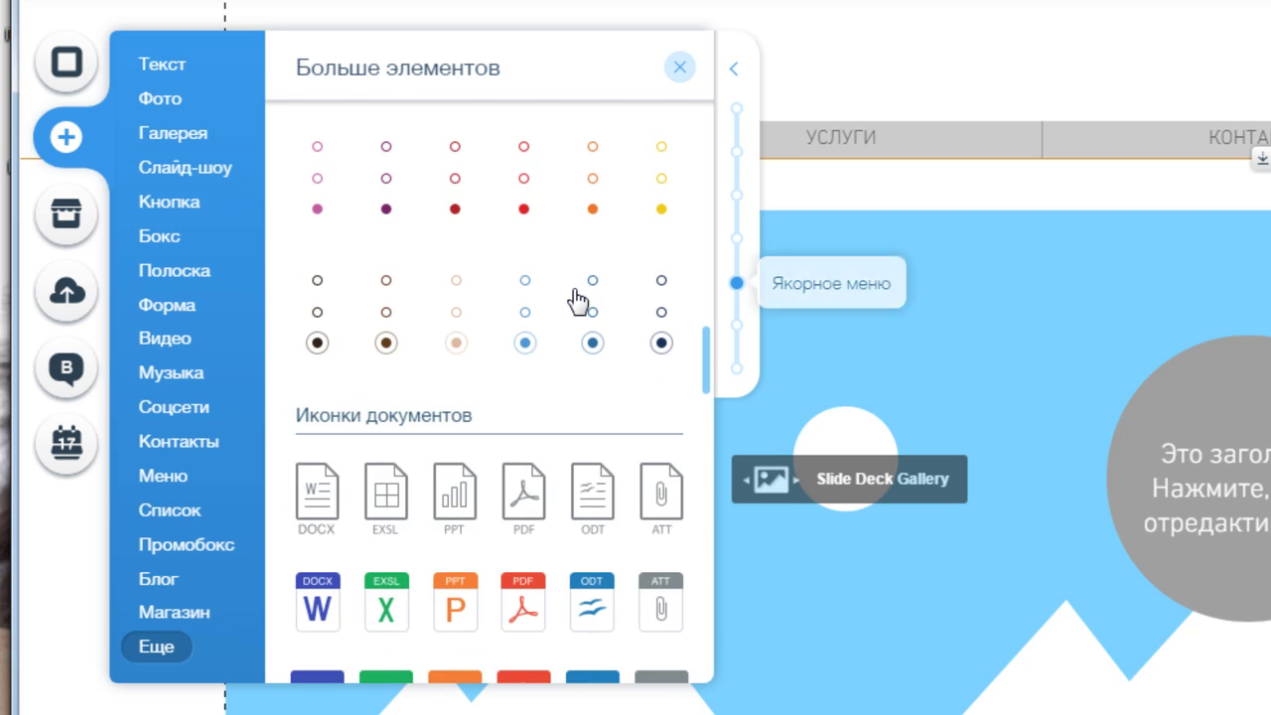
{"action": "scroll", "coordinate": [606, 213], "scroll_direction": "down", "scroll_amount": 4}
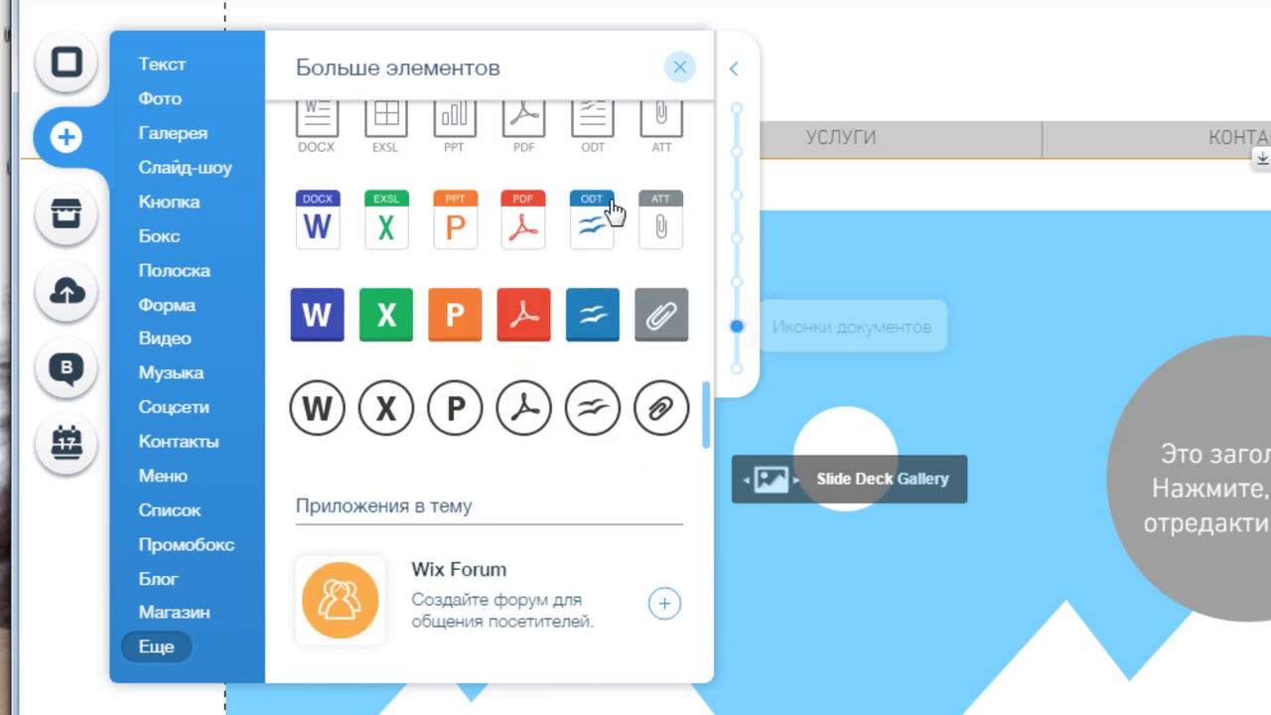
Step: Examine the related apps offered with the additional elements, such as Google AdSense and Get Files to Dropbox, and close the element list
{"action": "scroll", "coordinate": [593, 283], "scroll_direction": "down", "scroll_amount": 3}
{"action": "scroll", "coordinate": [591, 238], "scroll_direction": "down", "scroll_amount": 3}
{"action": "scroll", "coordinate": [593, 233], "scroll_direction": "down", "scroll_amount": 6}
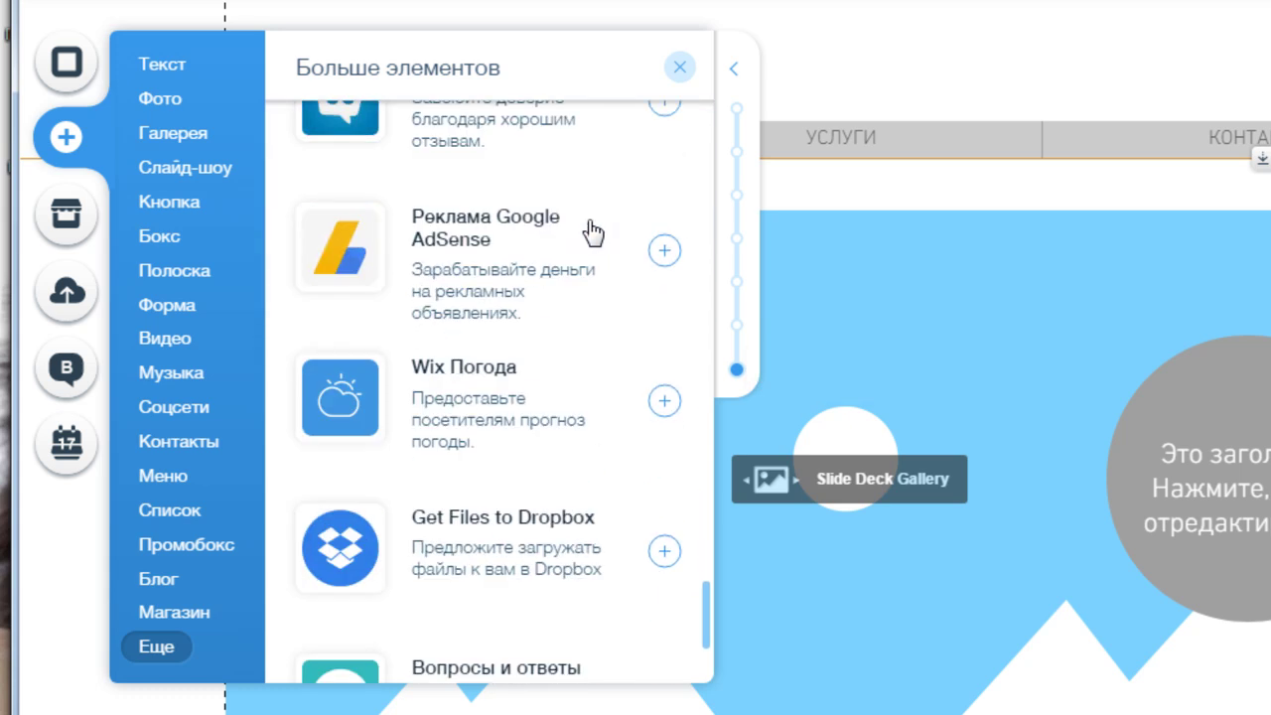
{"action": "scroll", "coordinate": [593, 231], "scroll_direction": "up", "scroll_amount": 10}
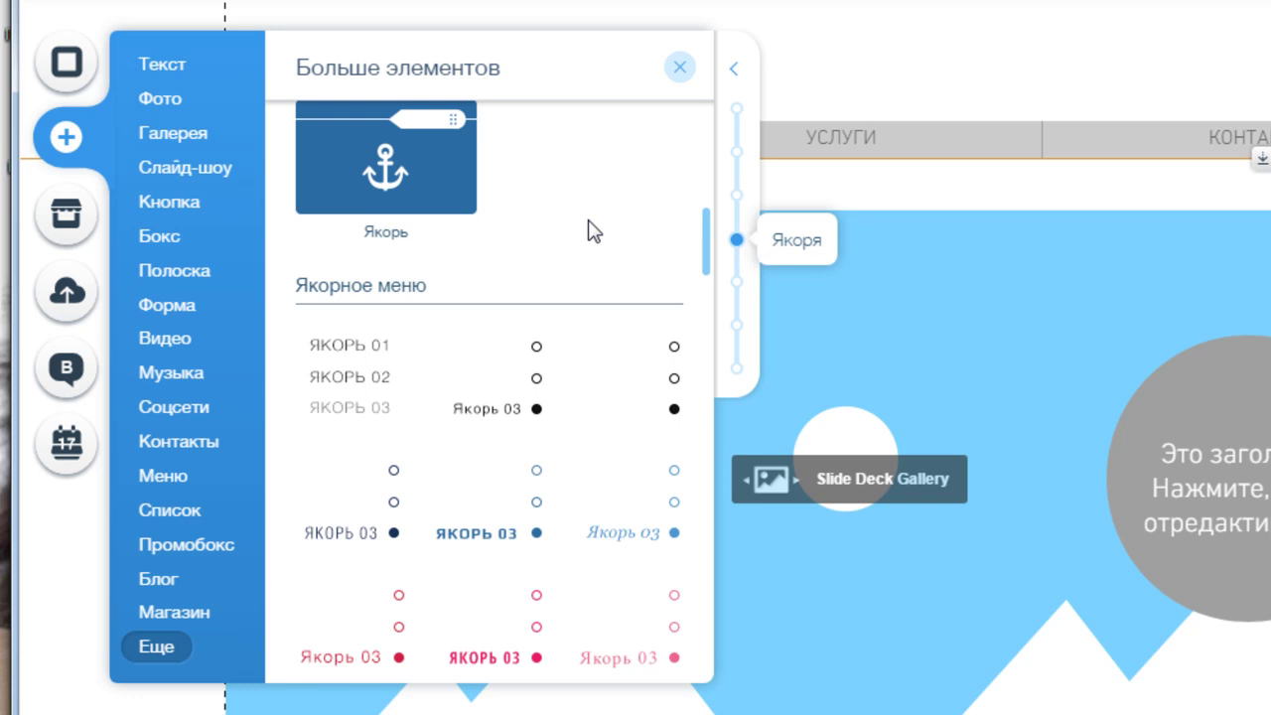
{"action": "left_click", "coordinate": [680, 71]}
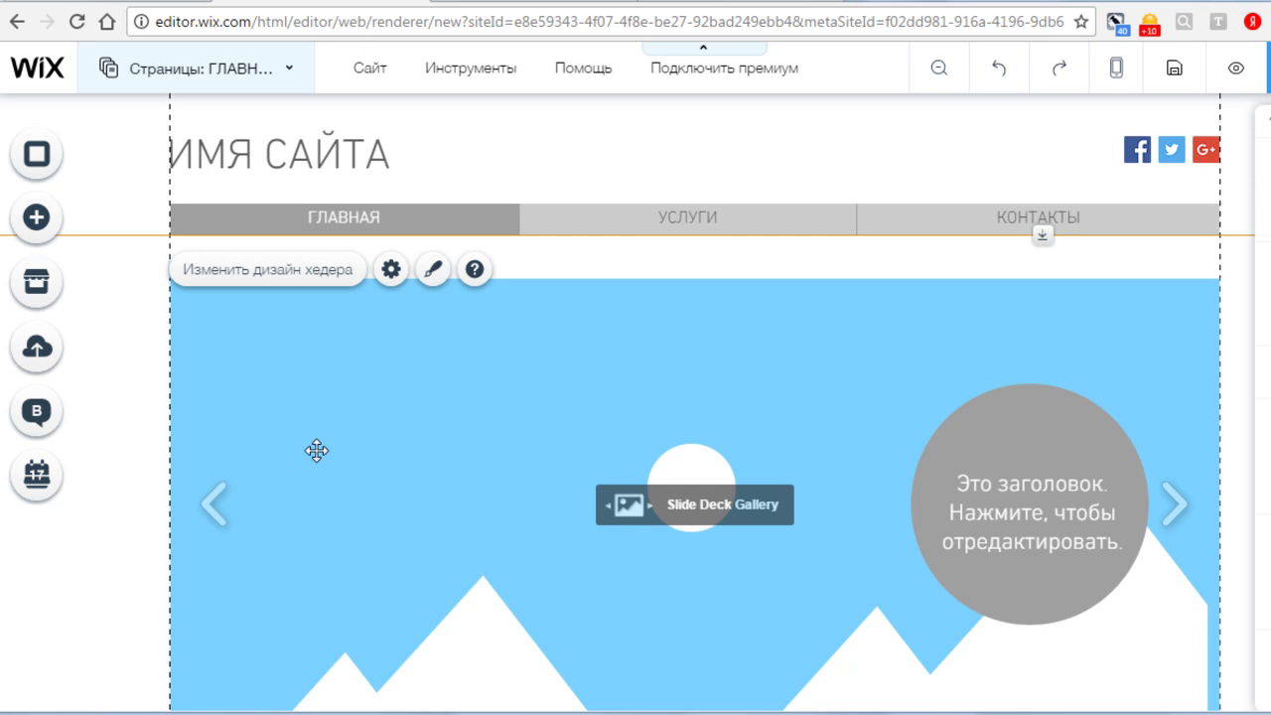
Step: Browse the Wix App Market, from the recommended apps through the category tiles to Аналитика, Ресторан, Гостиничное дело and Все
{"action": "left_click", "coordinate": [37, 284]}
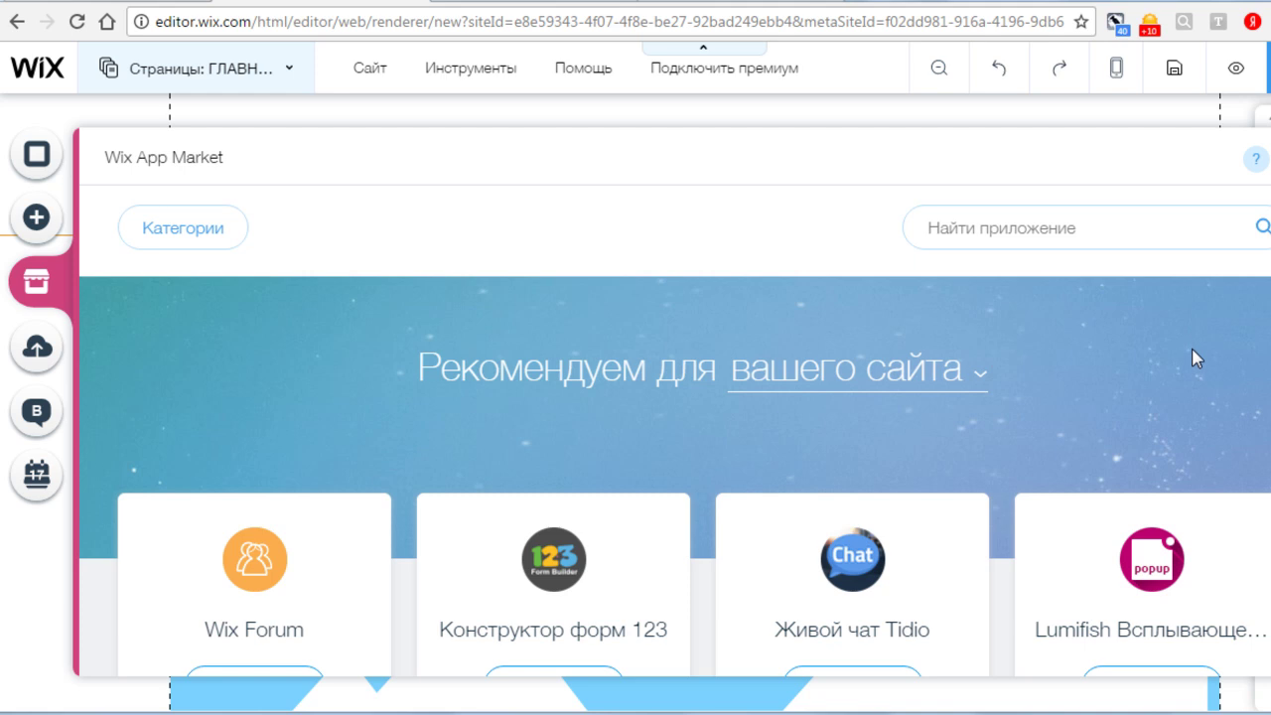
{"action": "scroll", "coordinate": [1212, 348], "scroll_direction": "down", "scroll_amount": 3}
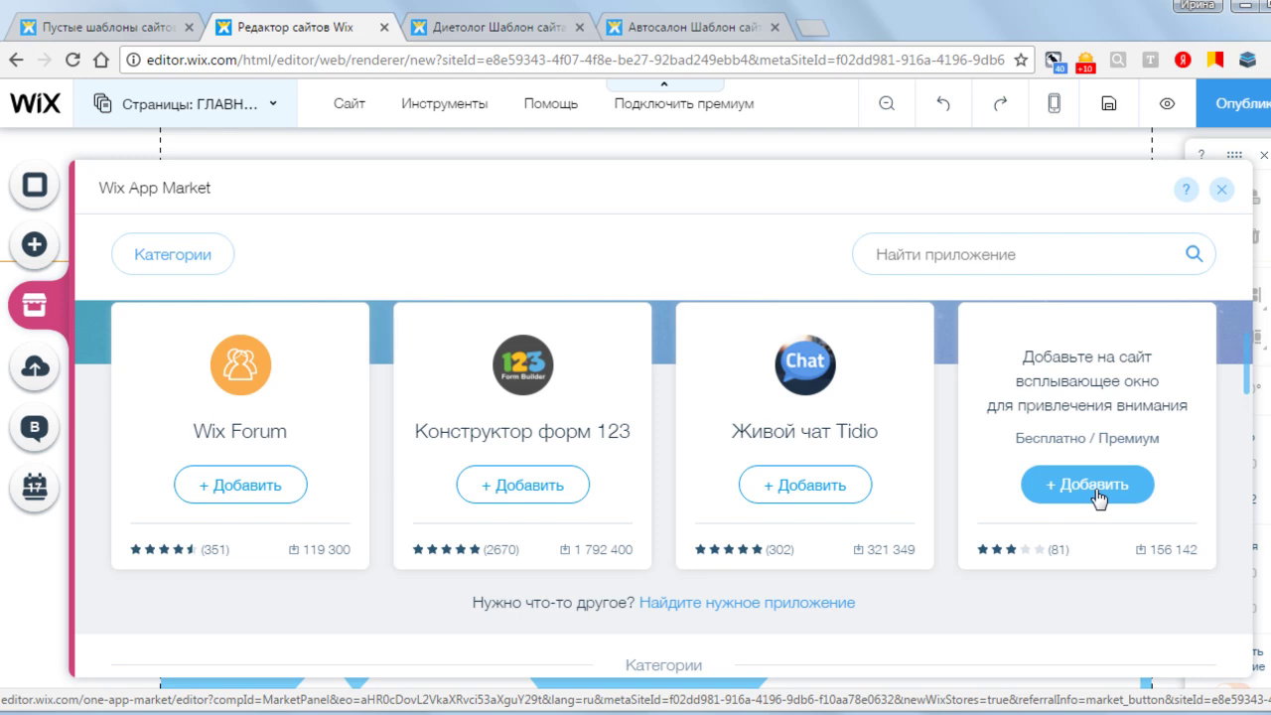
{"action": "scroll", "coordinate": [945, 440], "scroll_direction": "down", "scroll_amount": 5}
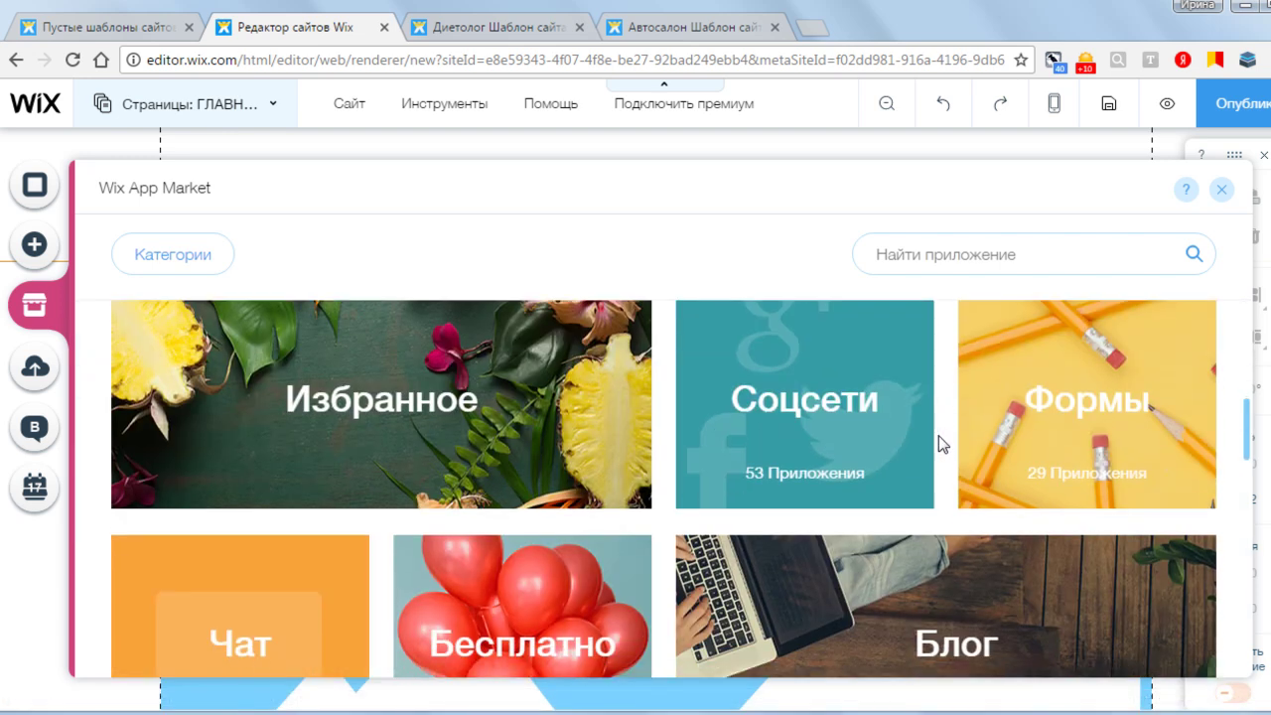
{"action": "scroll", "coordinate": [948, 447], "scroll_direction": "down", "scroll_amount": 6}
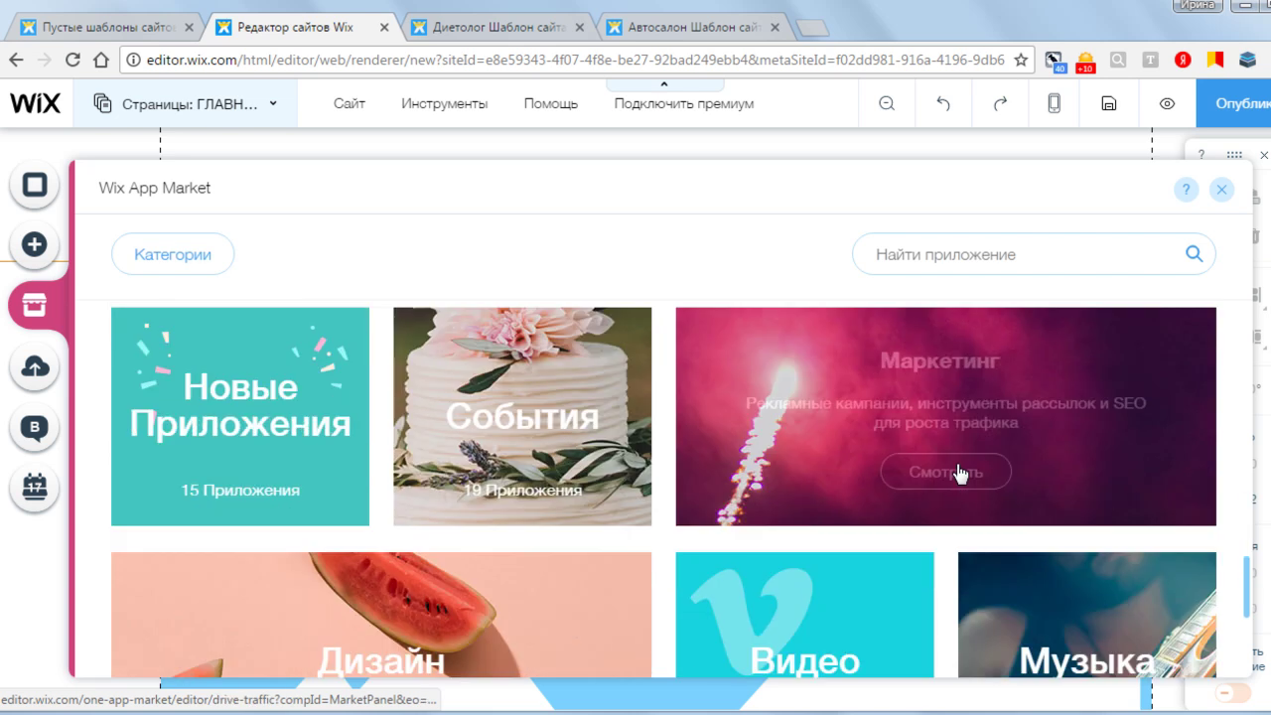
{"action": "scroll", "coordinate": [963, 462], "scroll_direction": "down", "scroll_amount": 3}
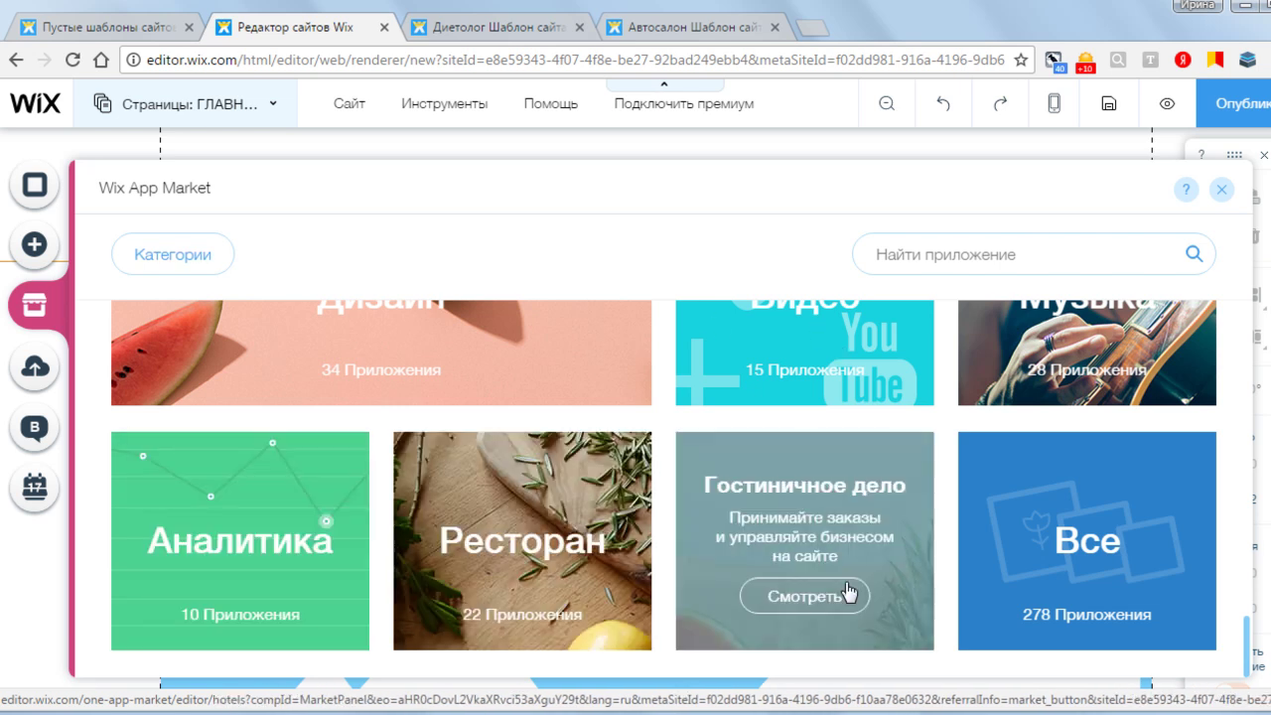
{"action": "scroll", "coordinate": [865, 562], "scroll_direction": "up", "scroll_amount": 4}
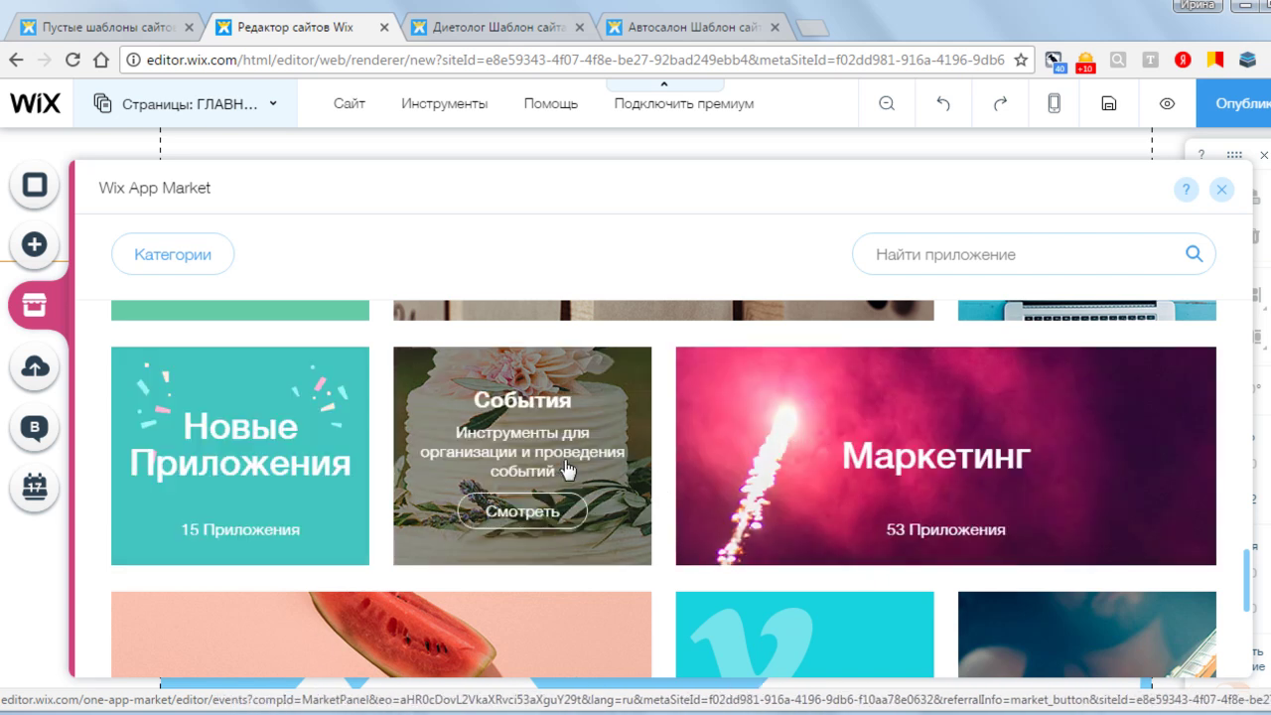
{"action": "scroll", "coordinate": [568, 473], "scroll_direction": "down", "scroll_amount": 4}
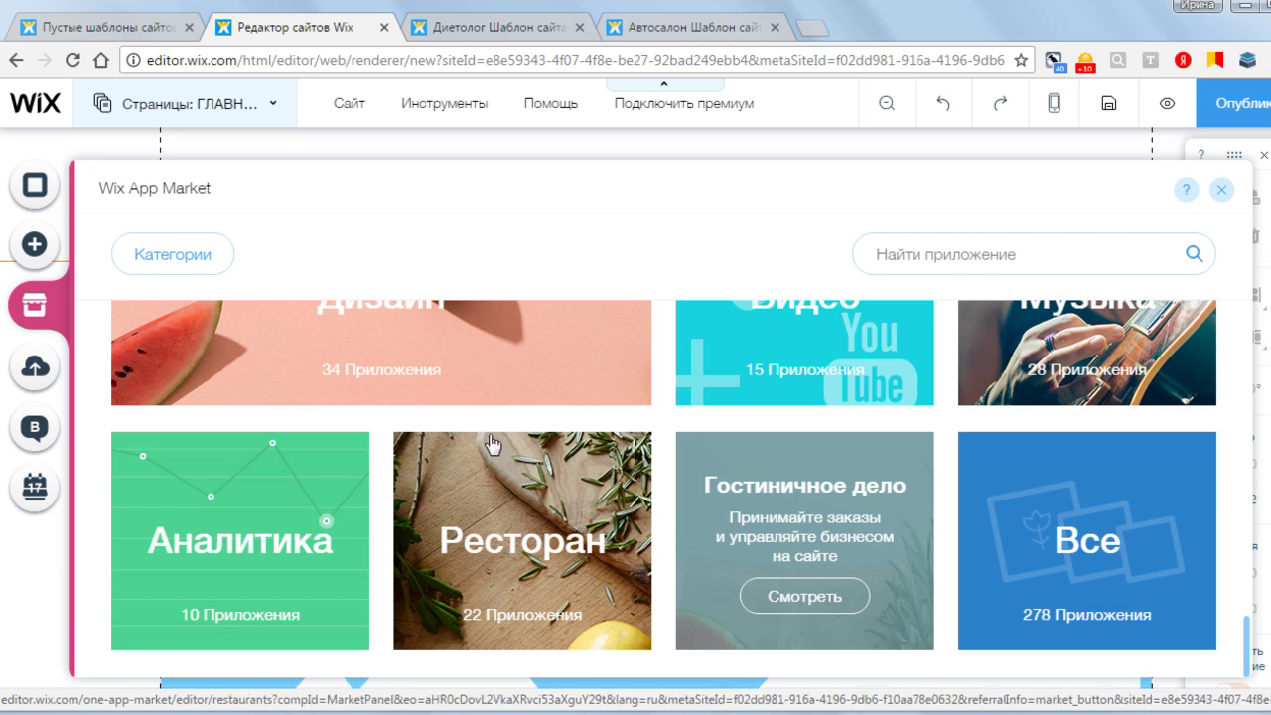
Step: Review the Мои загрузки upload types and the introductions to the blog and Wix Bookings without adding anything
{"action": "left_click", "coordinate": [37, 368]}
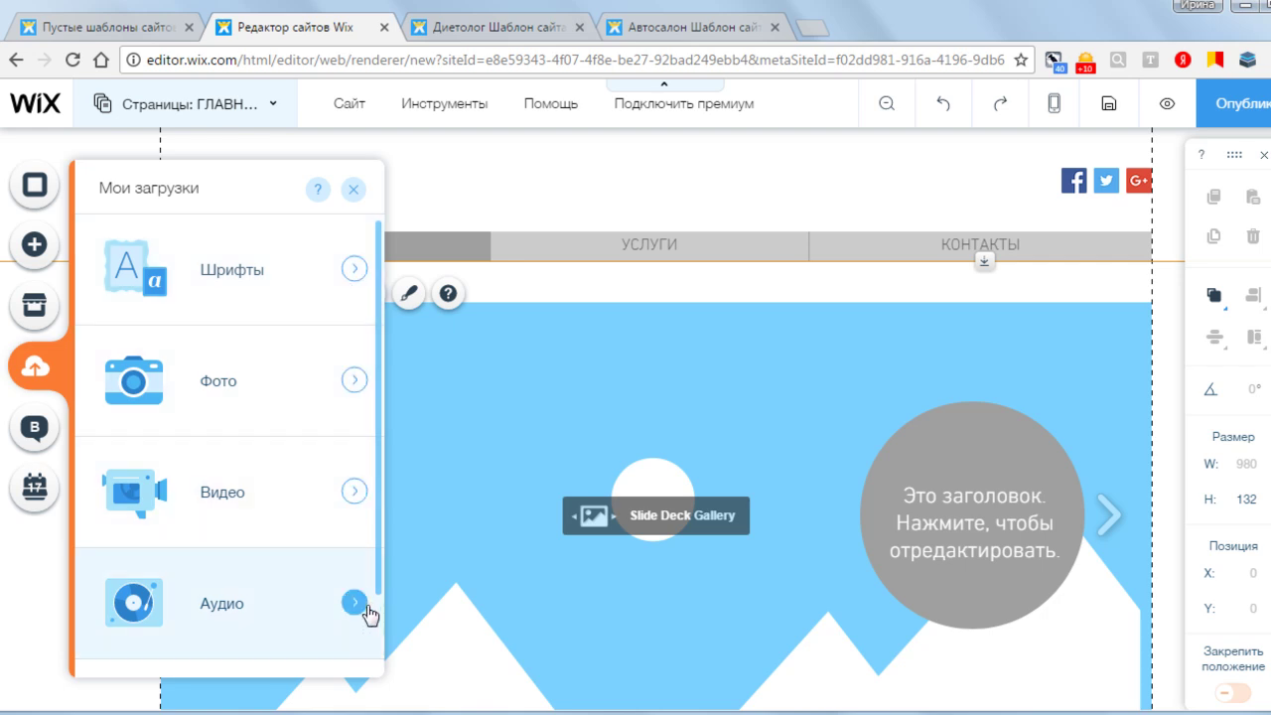
{"action": "left_click", "coordinate": [34, 429]}
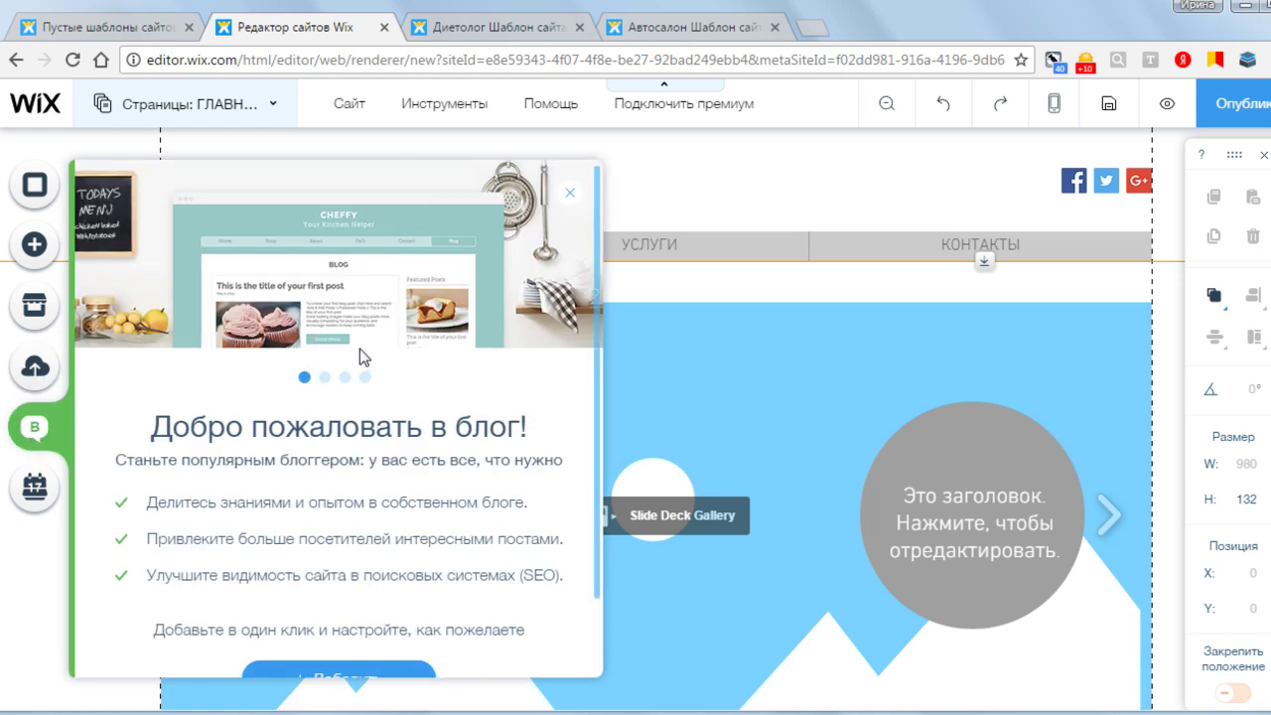
{"action": "scroll", "coordinate": [360, 349], "scroll_direction": "down", "scroll_amount": 2}
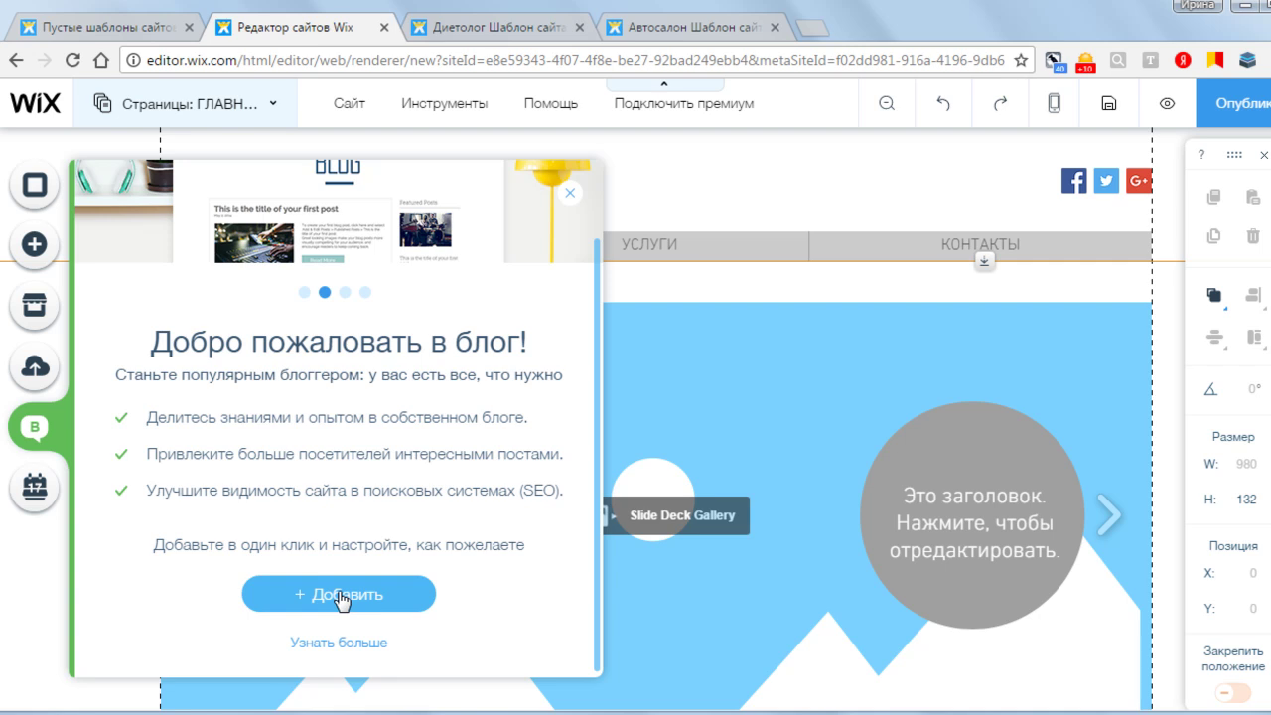
{"action": "left_click", "coordinate": [32, 490]}
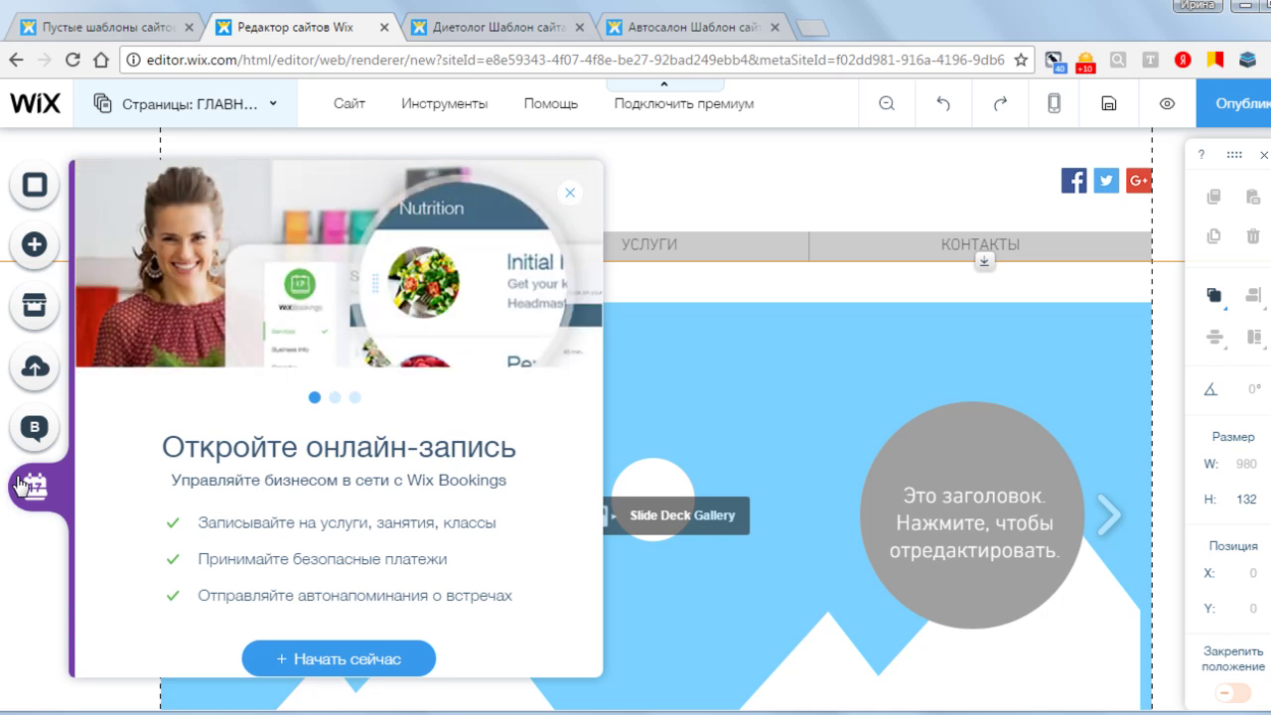
{"action": "left_click", "coordinate": [17, 568]}
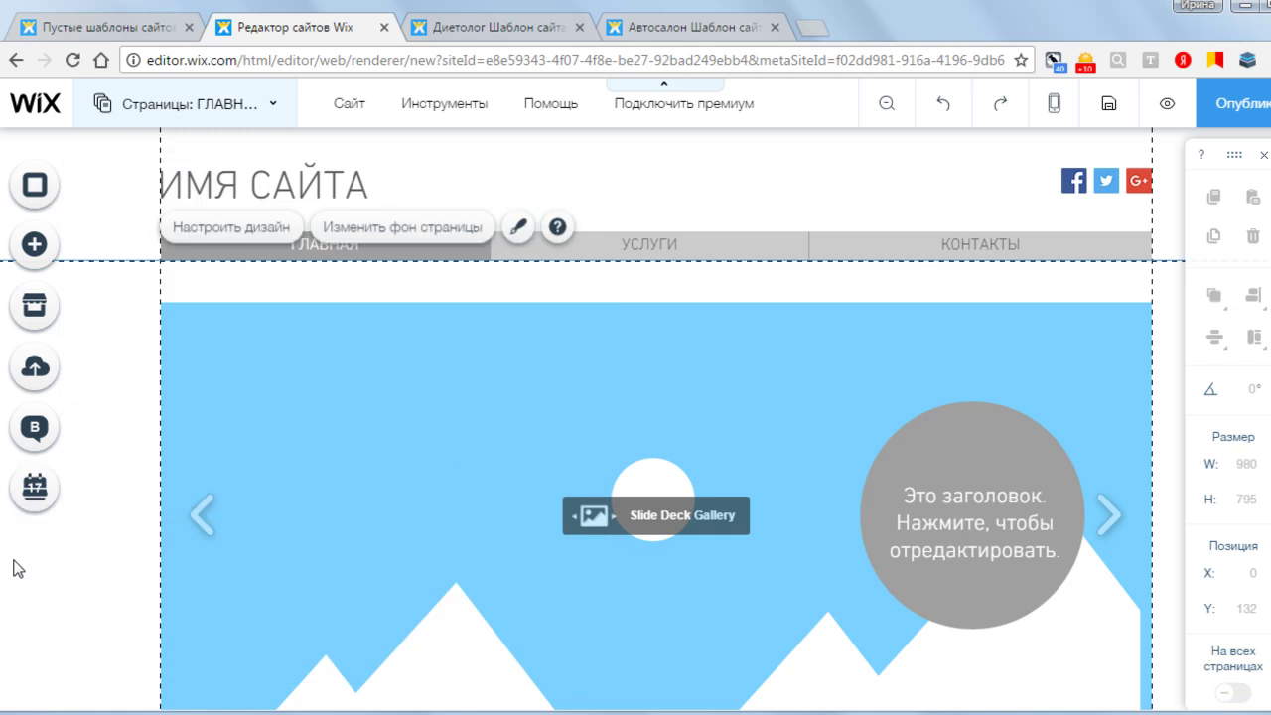